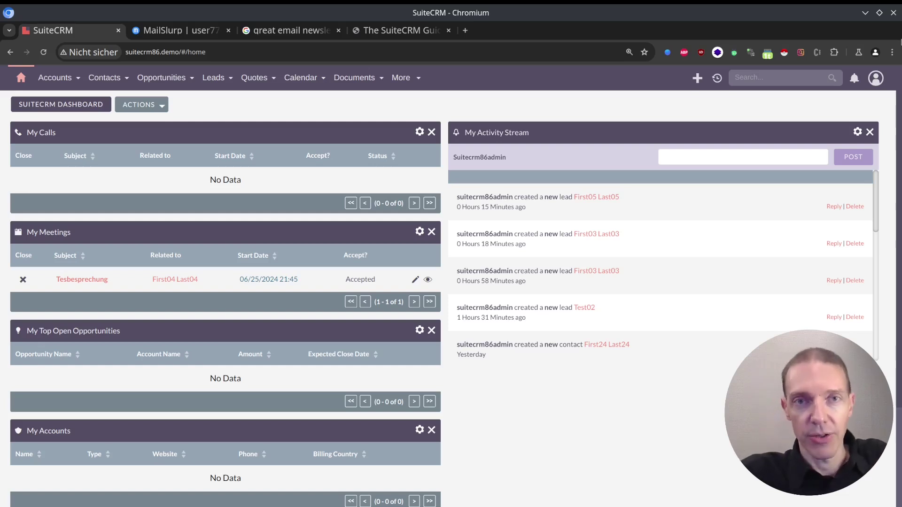
Open Email - Templates from the More menu in a new tab and close the dashboard tab
{"action": "mouse_move", "coordinate": [405, 78]}
{"action": "scroll", "coordinate": [417, 299], "scroll_direction": "down", "scroll_amount": 8}
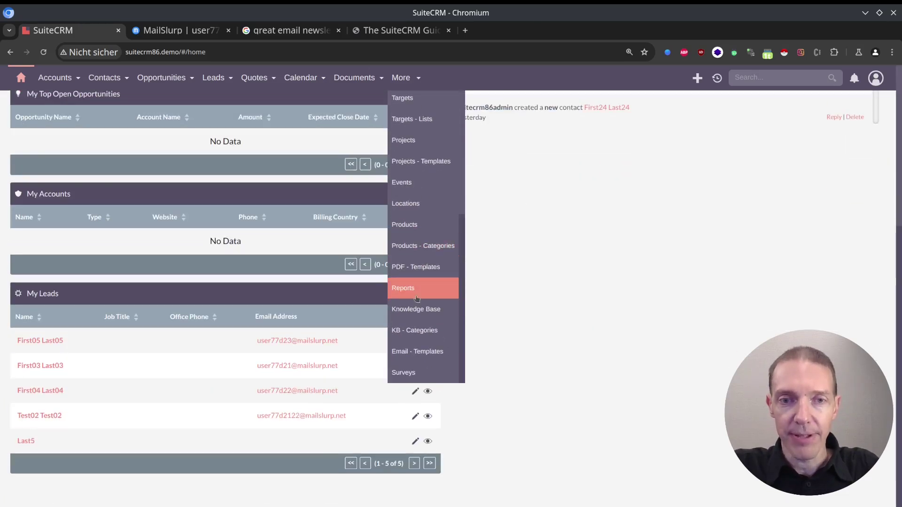
{"action": "middle_click", "coordinate": [418, 352]}
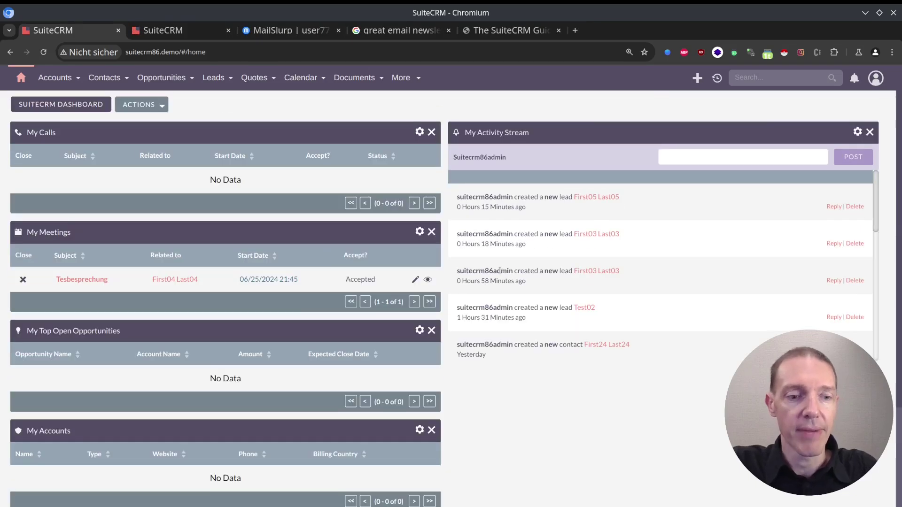
{"action": "key", "text": "ctrl+w"}
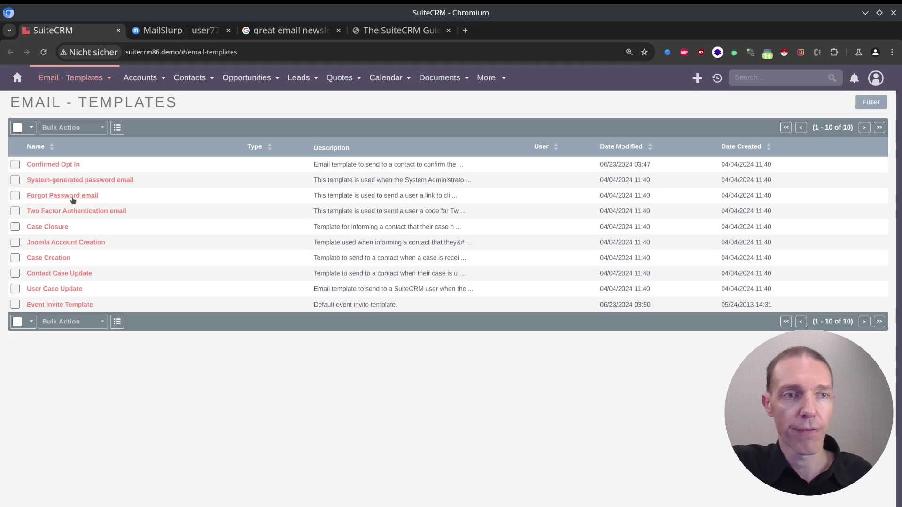
{"action": "left_click", "coordinate": [72, 197]}
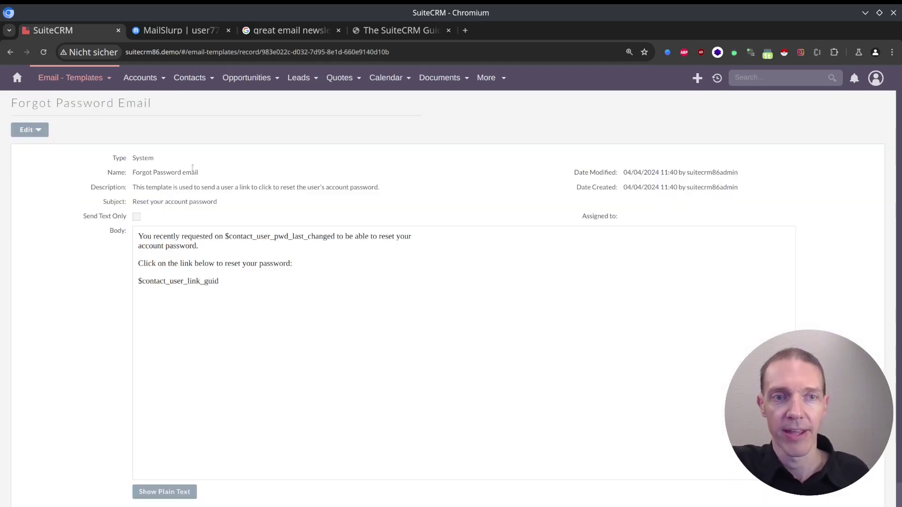
{"action": "left_click", "coordinate": [27, 132]}
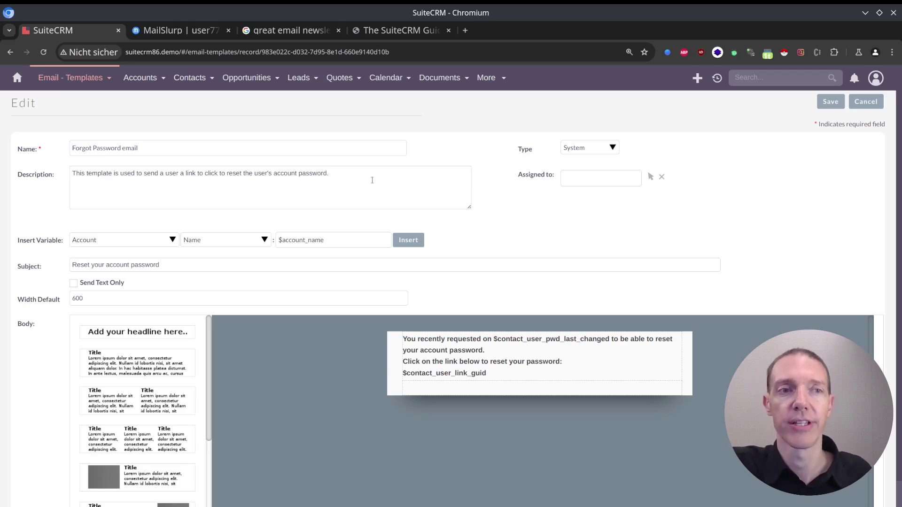
{"action": "triple_click", "coordinate": [144, 146]}
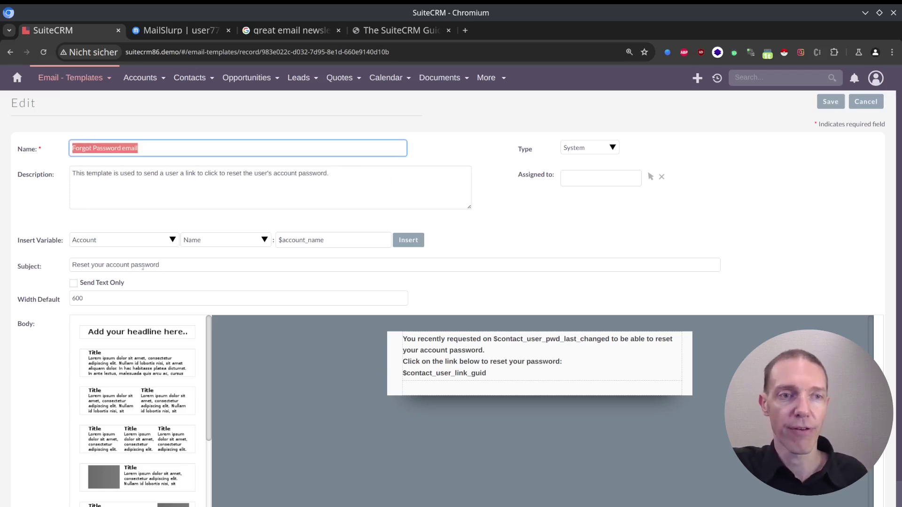
{"action": "triple_click", "coordinate": [192, 265]}
{"action": "mouse_move", "coordinate": [412, 367]}
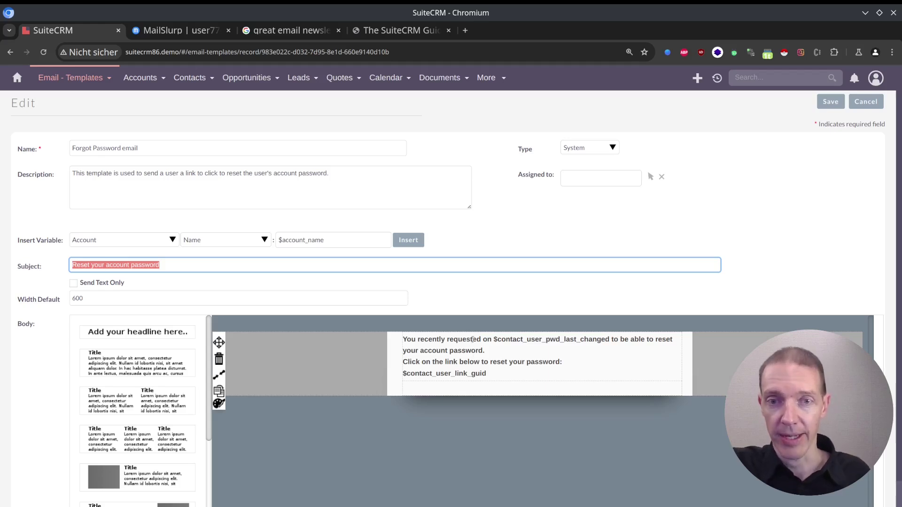
{"action": "left_click_drag", "start_coordinate": [488, 340], "coordinate": [428, 340]}
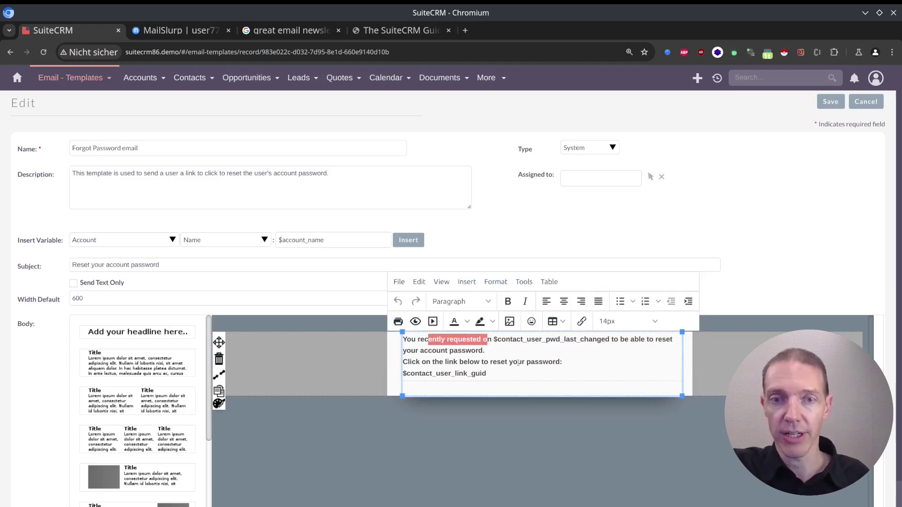
{"action": "left_click", "coordinate": [518, 362]}
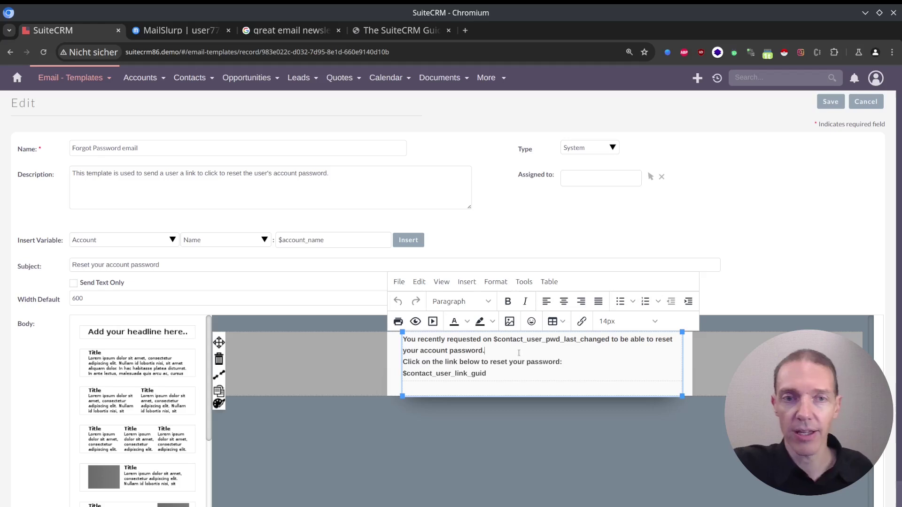
{"action": "left_click_drag", "start_coordinate": [487, 374], "coordinate": [403, 374]}
{"action": "left_click", "coordinate": [514, 237]}
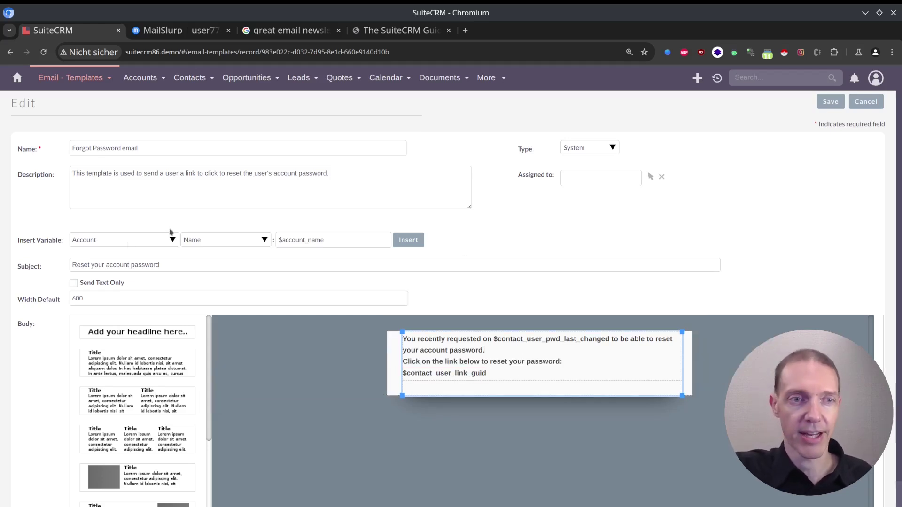
{"action": "scroll", "coordinate": [160, 313], "scroll_direction": "down", "scroll_amount": 3}
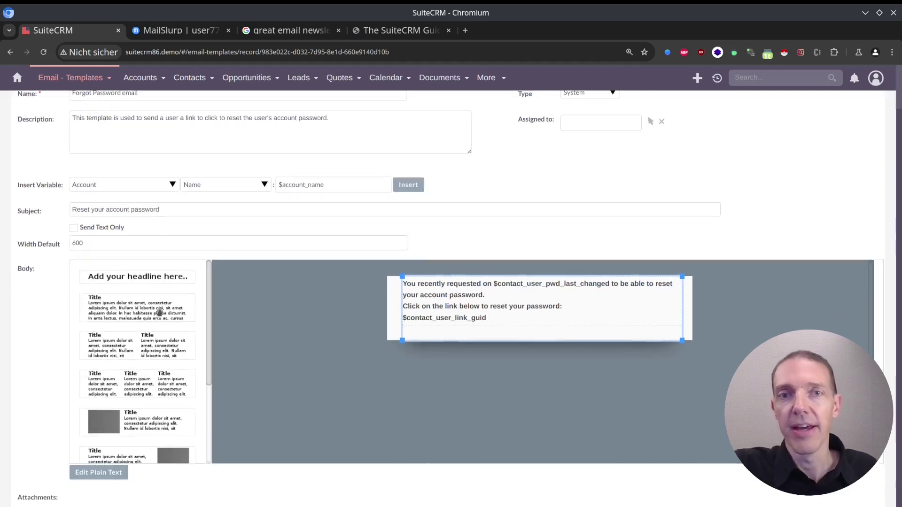
{"action": "scroll", "coordinate": [160, 302], "scroll_direction": "up", "scroll_amount": 3}
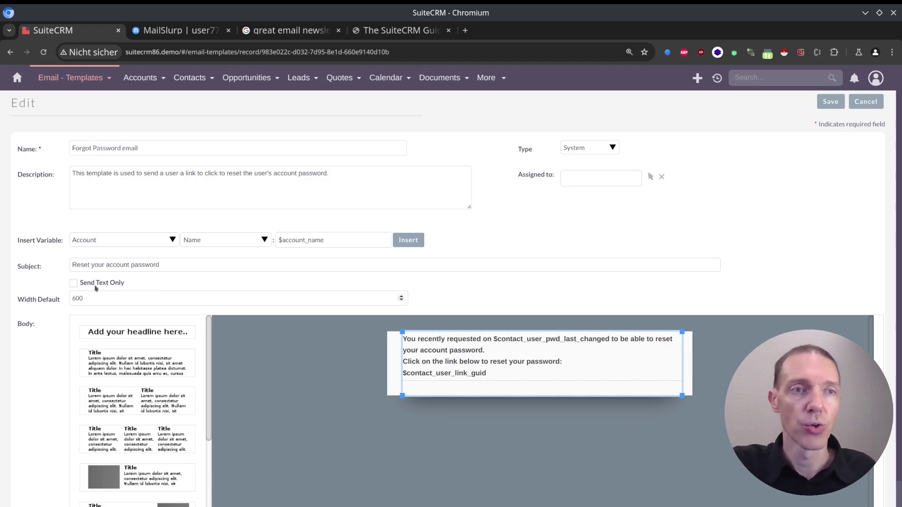
{"action": "left_click", "coordinate": [75, 80]}
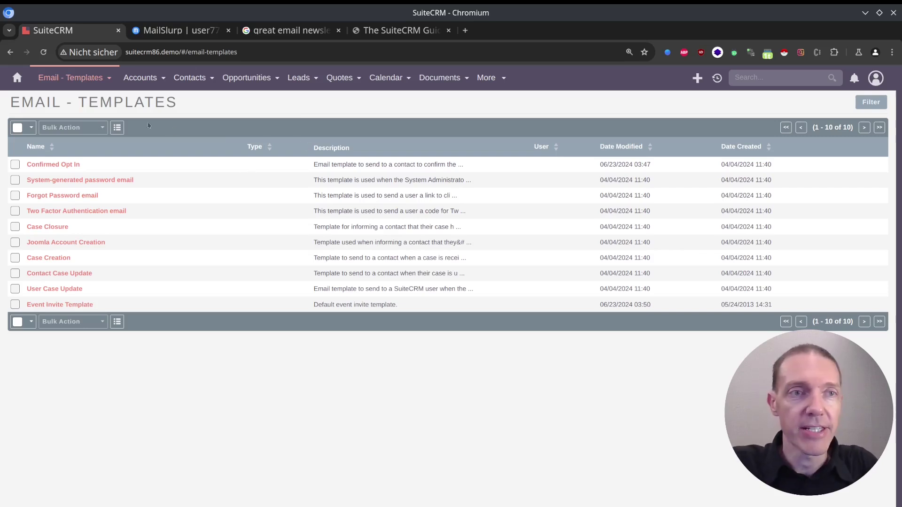
Create a new email template named 'Newsletter June 24' with type Campaign
{"action": "mouse_move", "coordinate": [86, 75]}
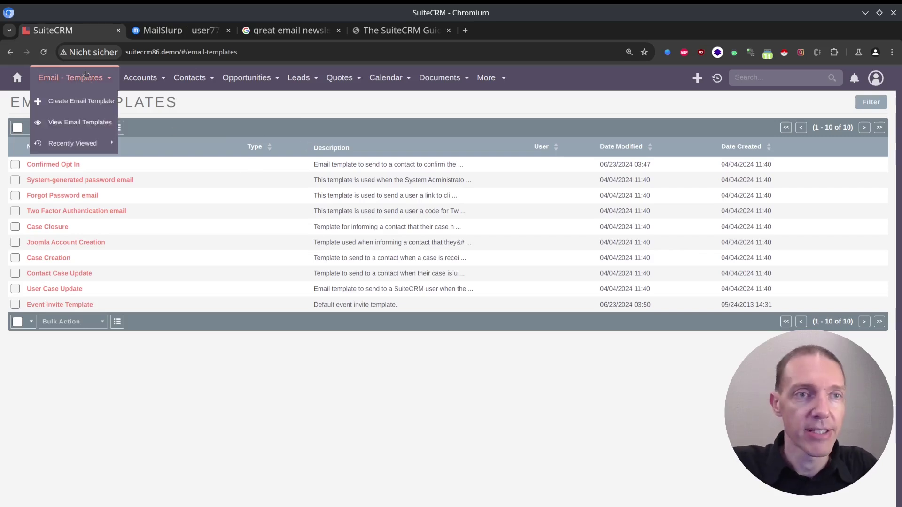
{"action": "left_click", "coordinate": [76, 103]}
{"action": "left_click", "coordinate": [232, 149]}
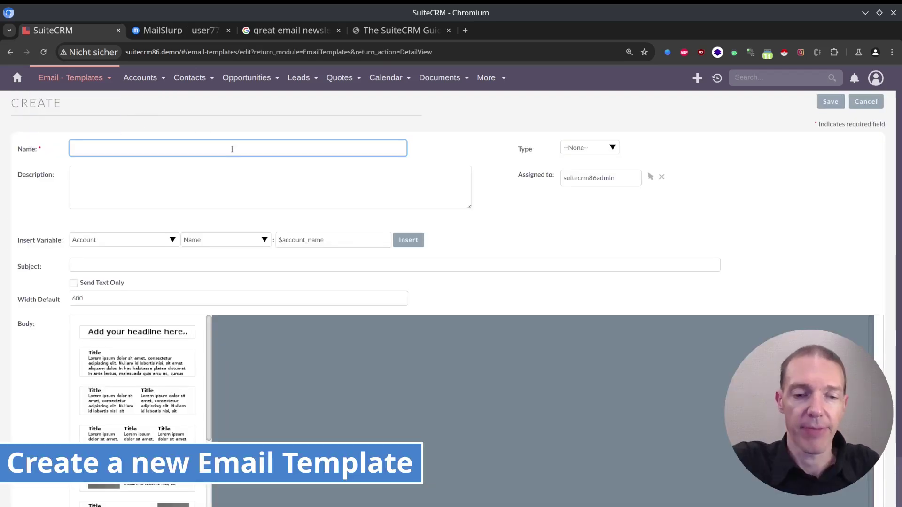
{"action": "type", "text": "Newsletter"}
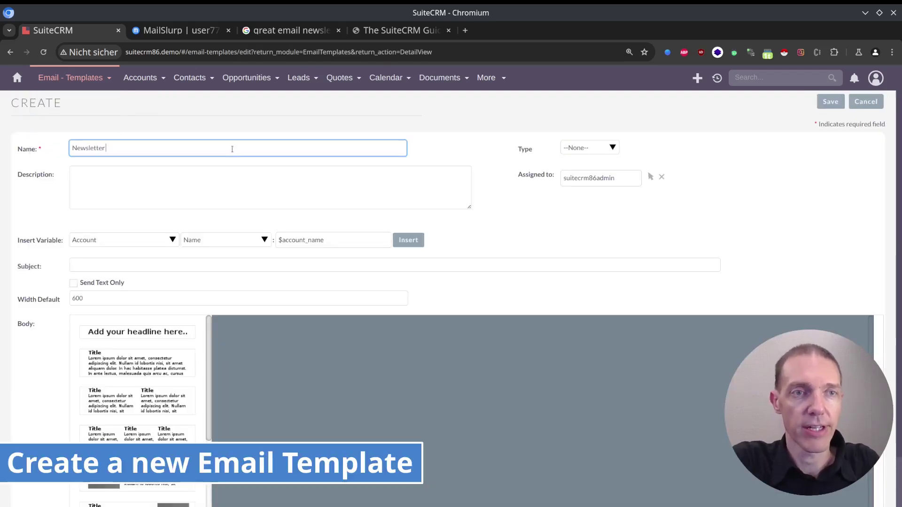
{"action": "type", "text": " June 24"}
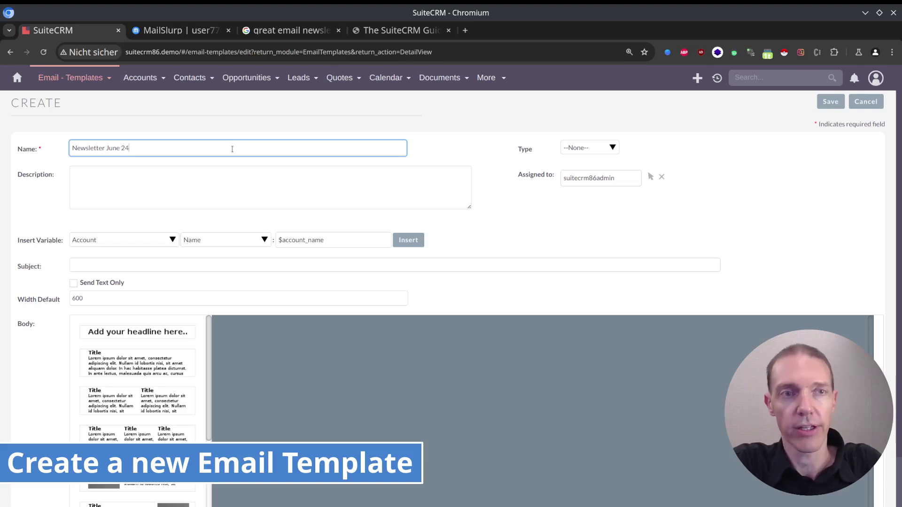
{"action": "left_click", "coordinate": [592, 151]}
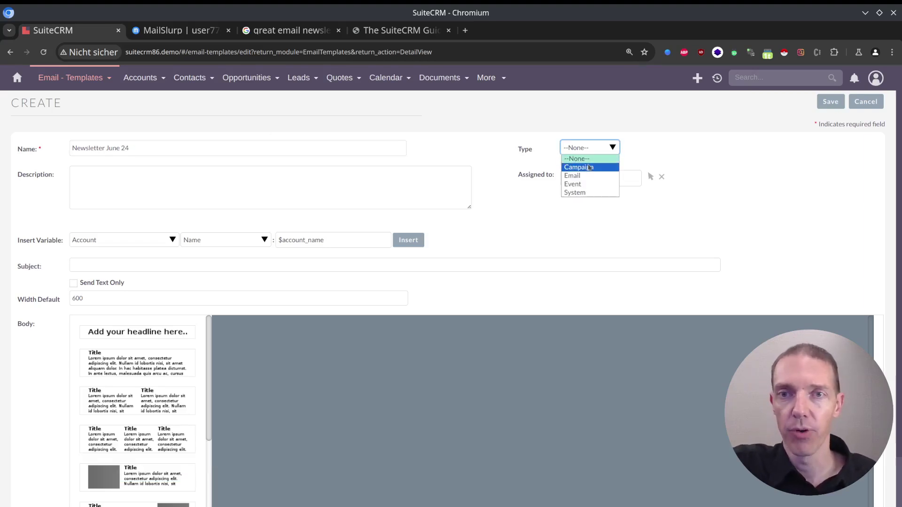
{"action": "left_click", "coordinate": [582, 164]}
{"action": "left_click", "coordinate": [500, 122]}
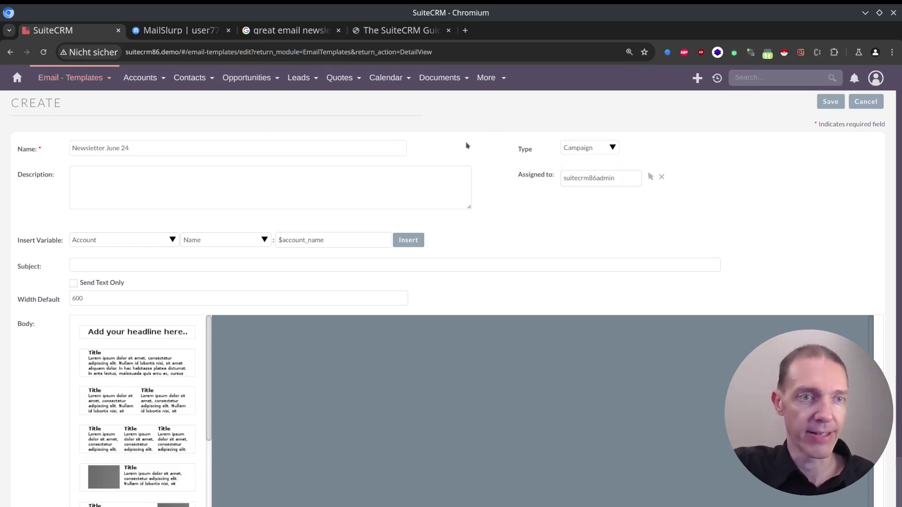
Enter the subject 'News for you in June'
{"action": "left_click", "coordinate": [131, 191]}
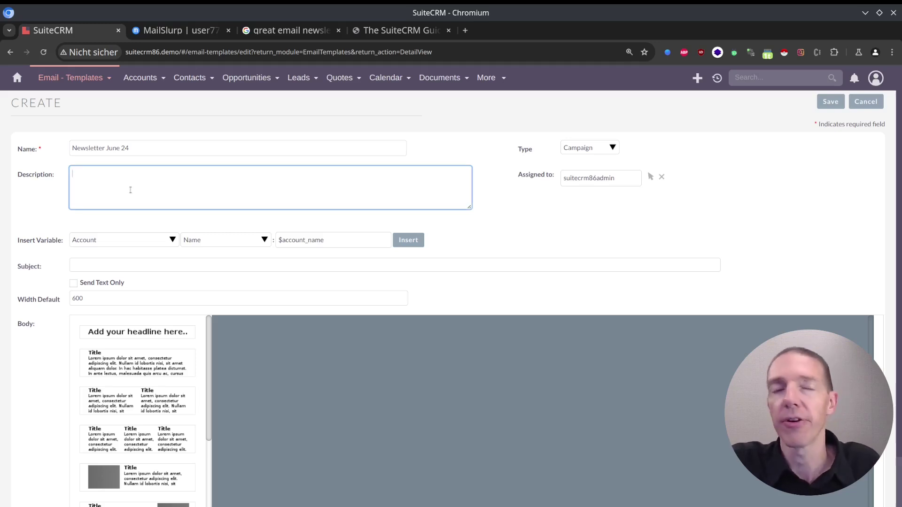
{"action": "left_click", "coordinate": [94, 266]}
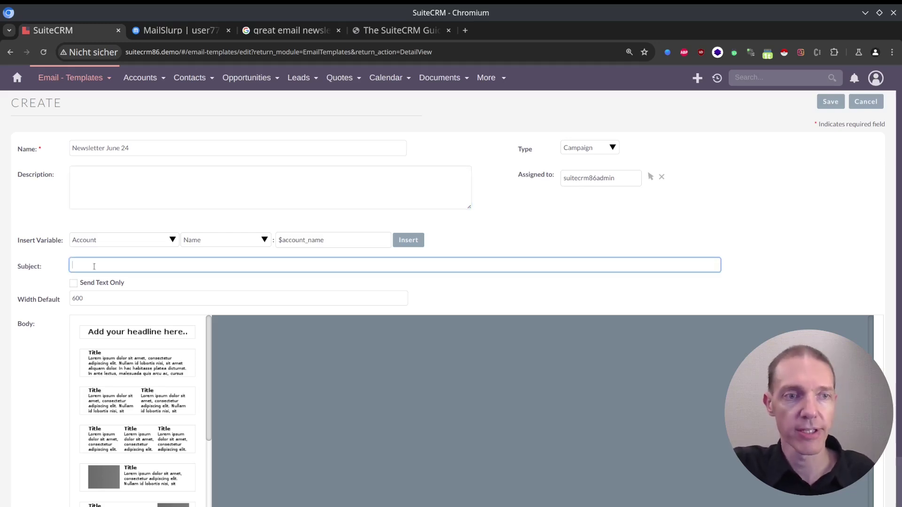
{"action": "type", "text": "Ne"}
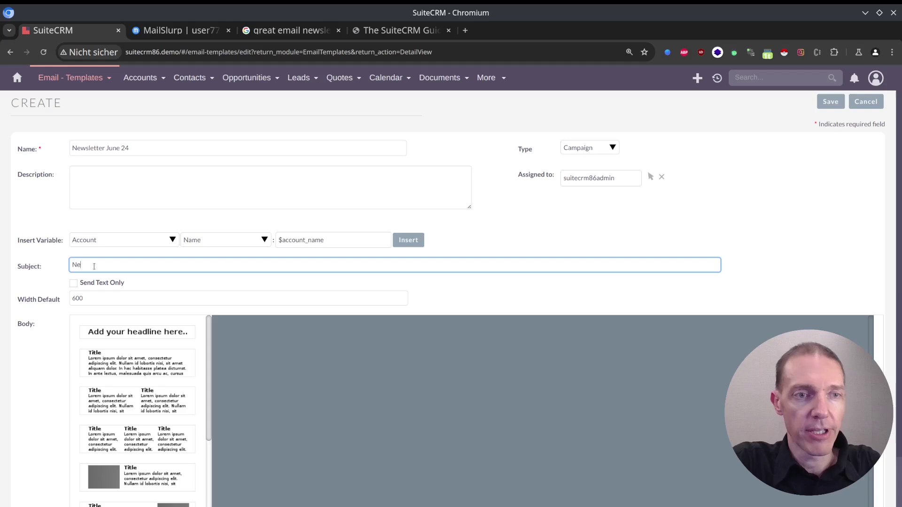
{"action": "type", "text": "ws for you"}
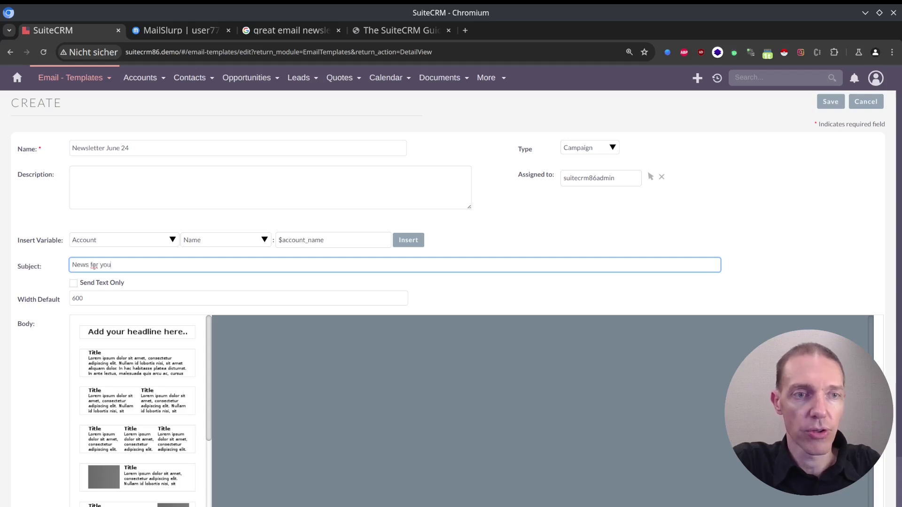
{"action": "type", "text": " in June"}
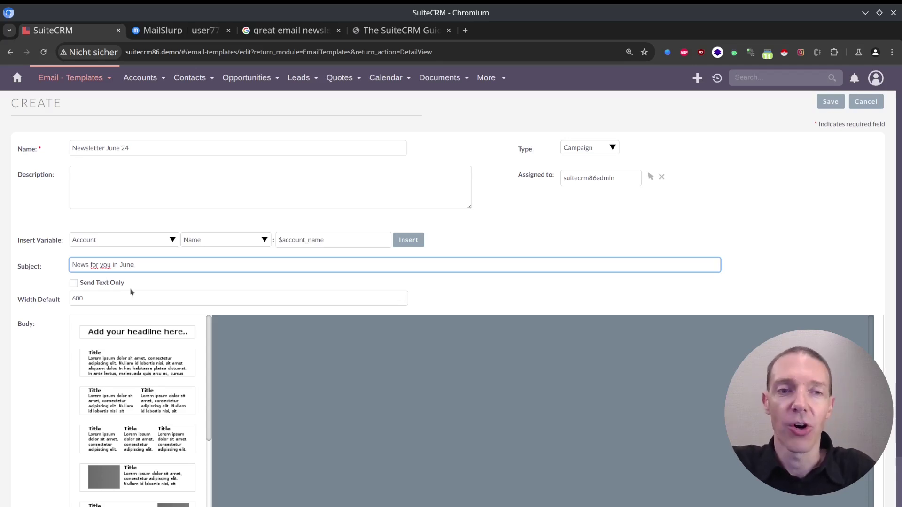
{"action": "left_click", "coordinate": [150, 282]}
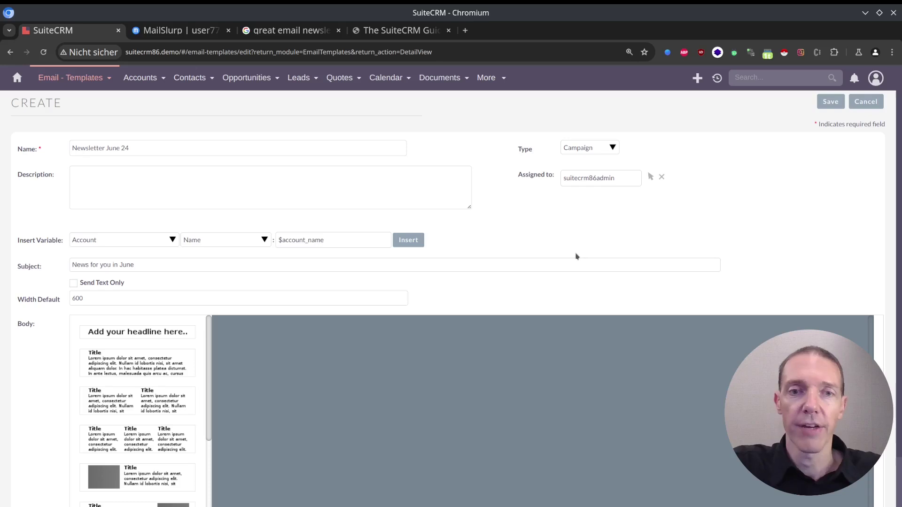
Add a headline block, an image-and-text block and a footer block to the email body
{"action": "left_click", "coordinate": [124, 327]}
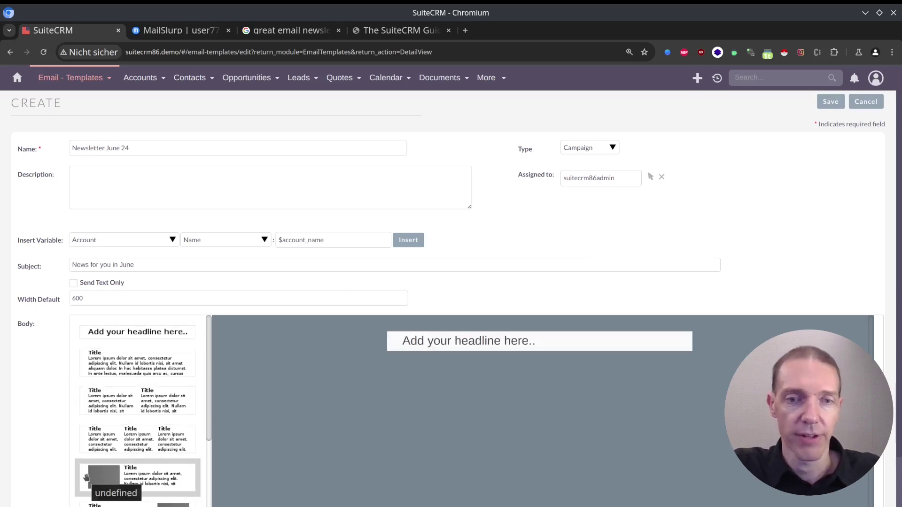
{"action": "left_click", "coordinate": [87, 478]}
{"action": "scroll", "coordinate": [141, 423], "scroll_direction": "down", "scroll_amount": 3}
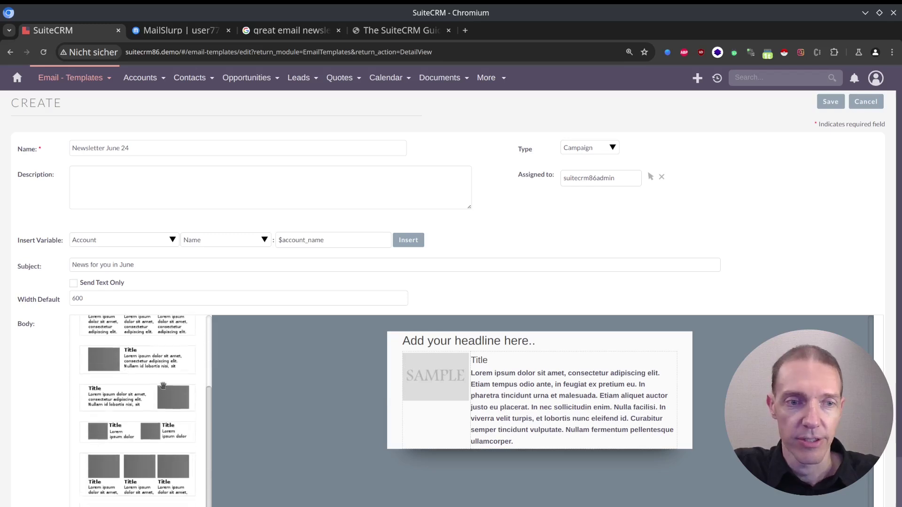
{"action": "left_click", "coordinate": [119, 495]}
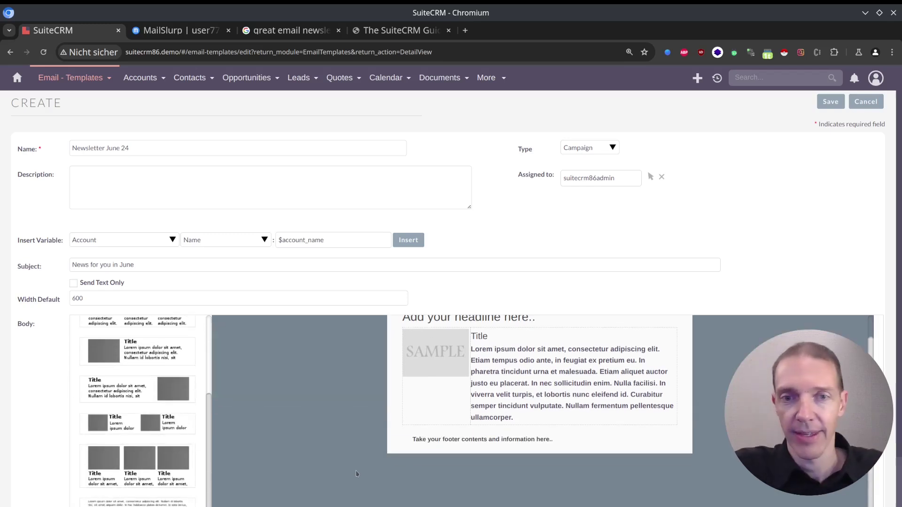
{"action": "scroll", "coordinate": [357, 477], "scroll_direction": "up", "scroll_amount": 1}
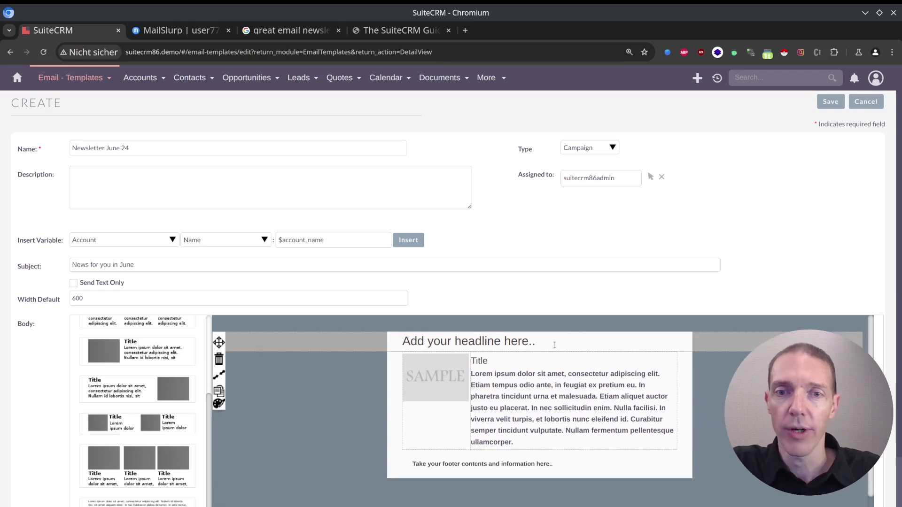
Replace the 'Add your headline here..' placeholder with 'News for you'
{"action": "left_click", "coordinate": [556, 341]}
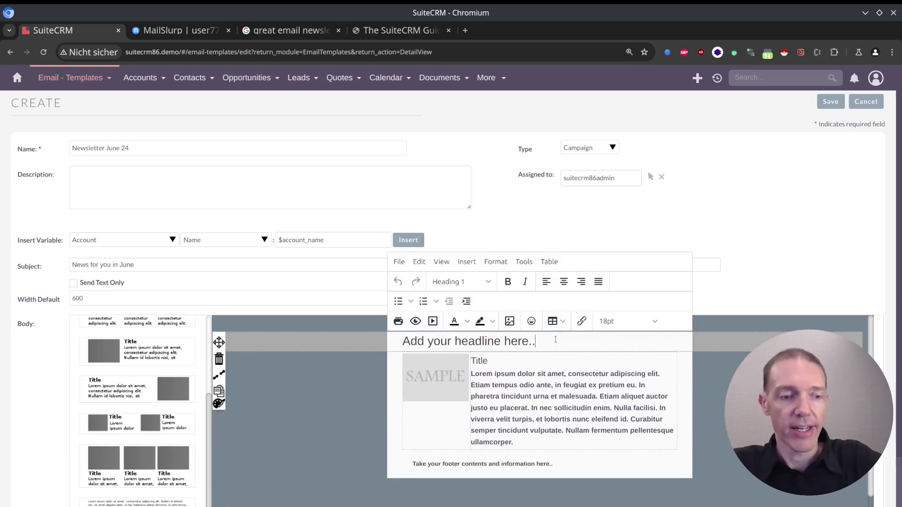
{"action": "triple_click", "coordinate": [556, 339]}
{"action": "type", "text": "News for you"}
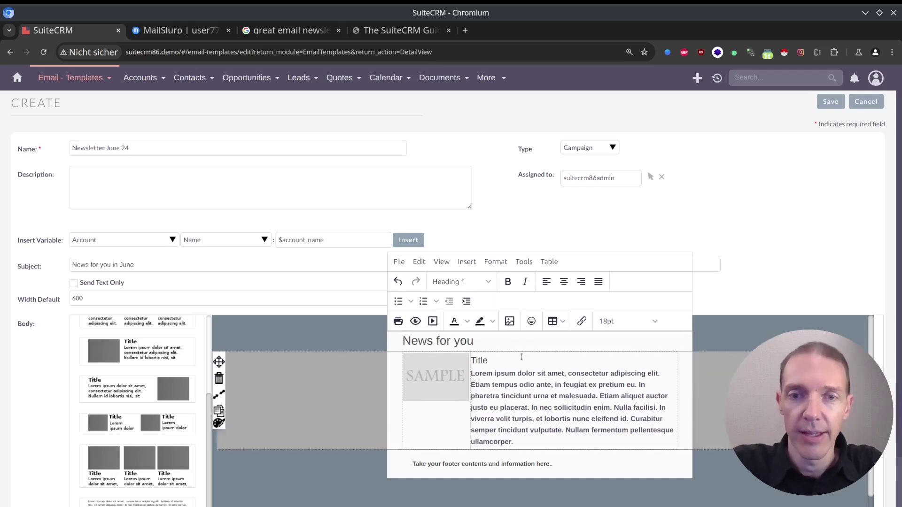
{"action": "left_click", "coordinate": [505, 360]}
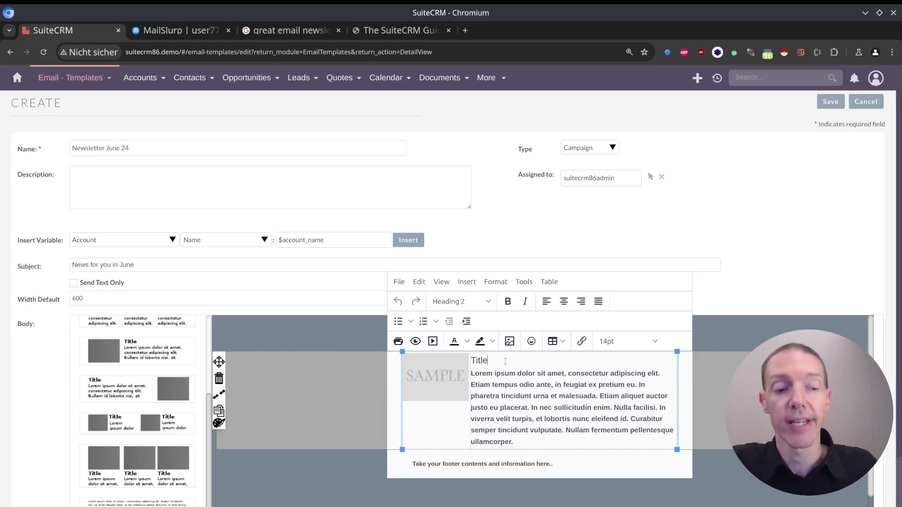
Copy the Step-by-Step Tutorial on SuiteCRM Dashboard Customization title from The SuiteCRM Guide's Customizing section
{"action": "key", "text": "ctrl+4"}
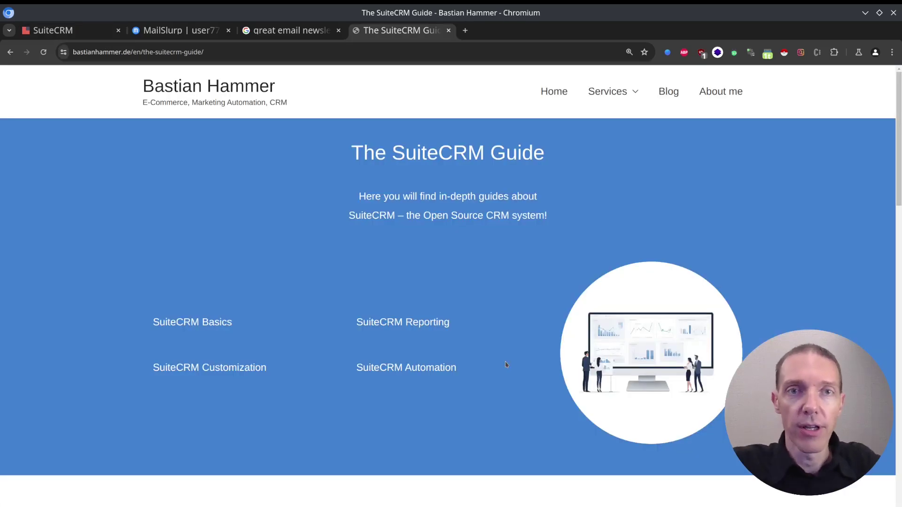
{"action": "scroll", "coordinate": [439, 260], "scroll_direction": "down", "scroll_amount": 10}
{"action": "scroll", "coordinate": [368, 308], "scroll_direction": "down", "scroll_amount": 5}
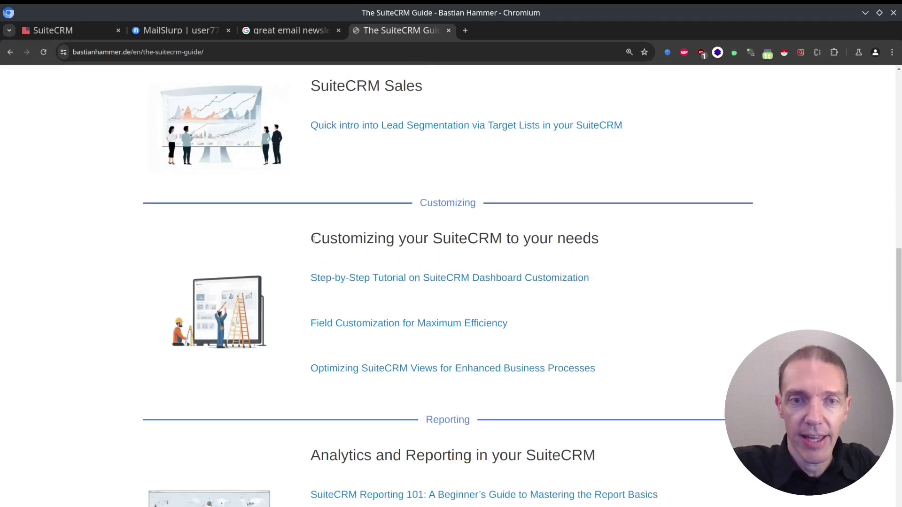
{"action": "left_click_drag", "start_coordinate": [591, 283], "coordinate": [313, 278]}
{"action": "key", "text": "ctrl+c"}
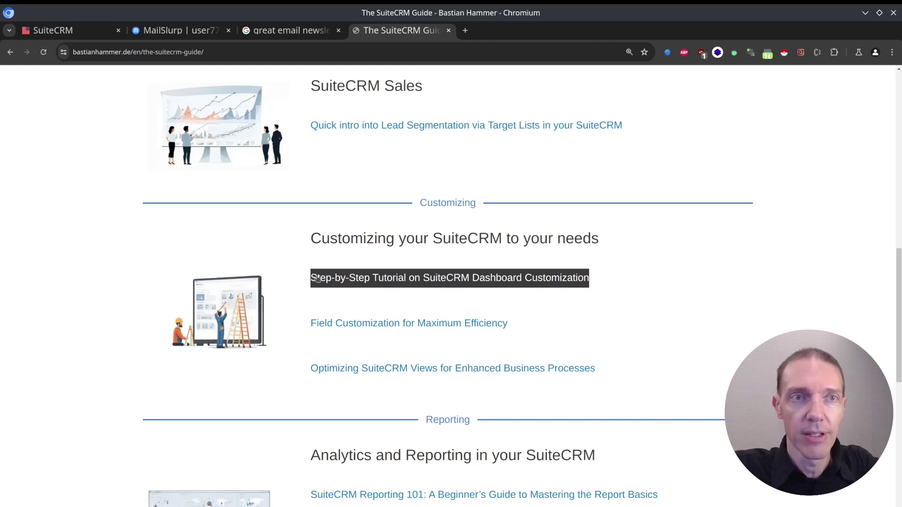
{"action": "key", "text": "ctrl+1"}
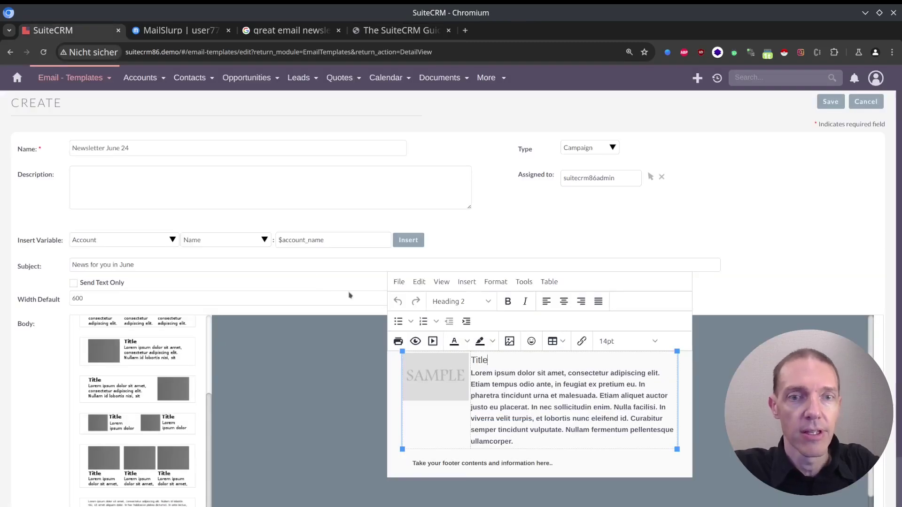
Change the 'Title' heading to 'New article: ' followed by the pasted tutorial title
{"action": "double_click", "coordinate": [528, 363]}
{"action": "type", "text": "N"}
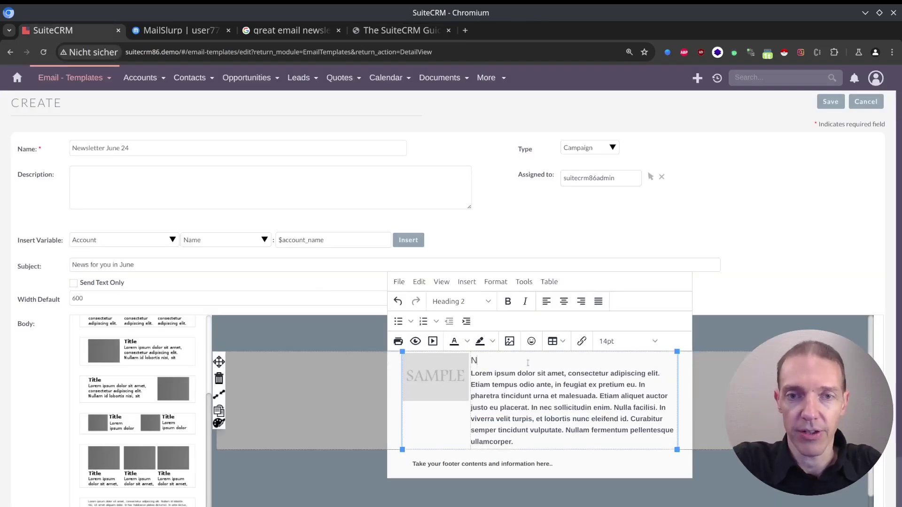
{"action": "type", "text": "ew article"}
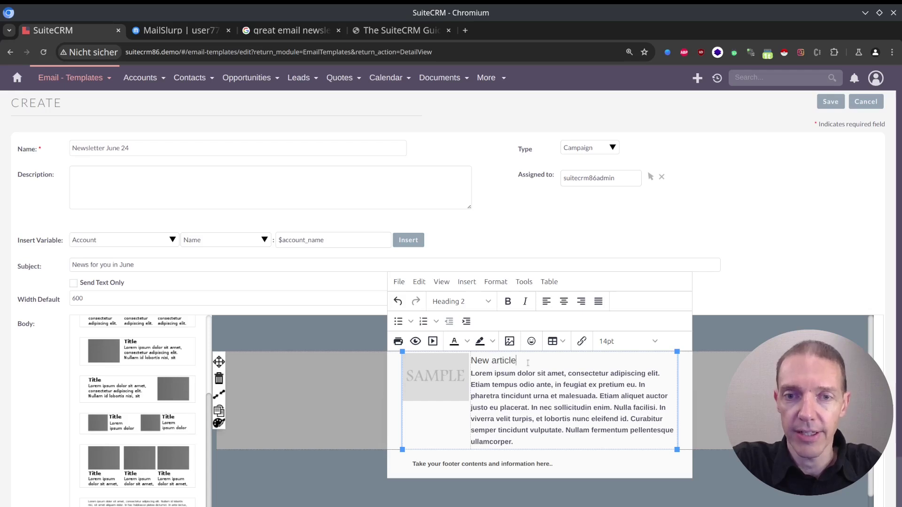
{"action": "type", "text": ":"}
{"action": "key", "text": "ctrl+v"}
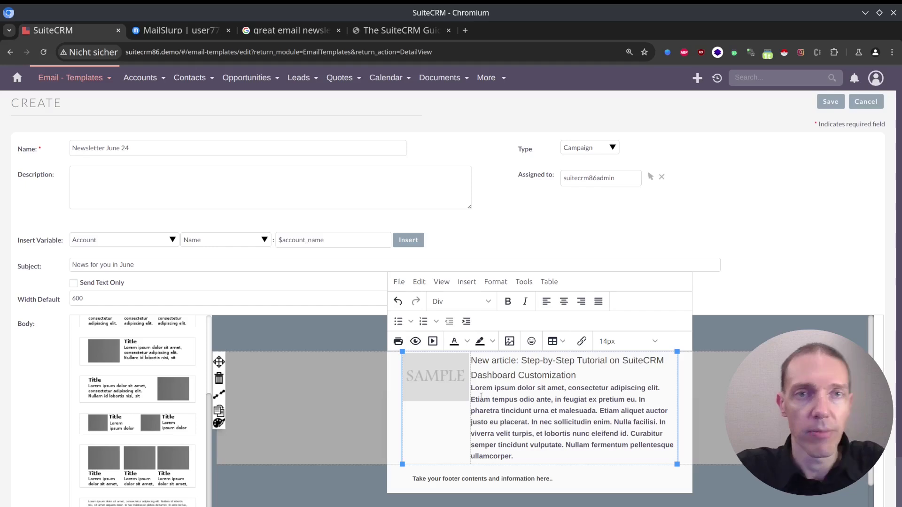
Copy the tutorial's link address from The SuiteCRM Guide page
{"action": "key", "text": "ctrl+shift+Tab"}
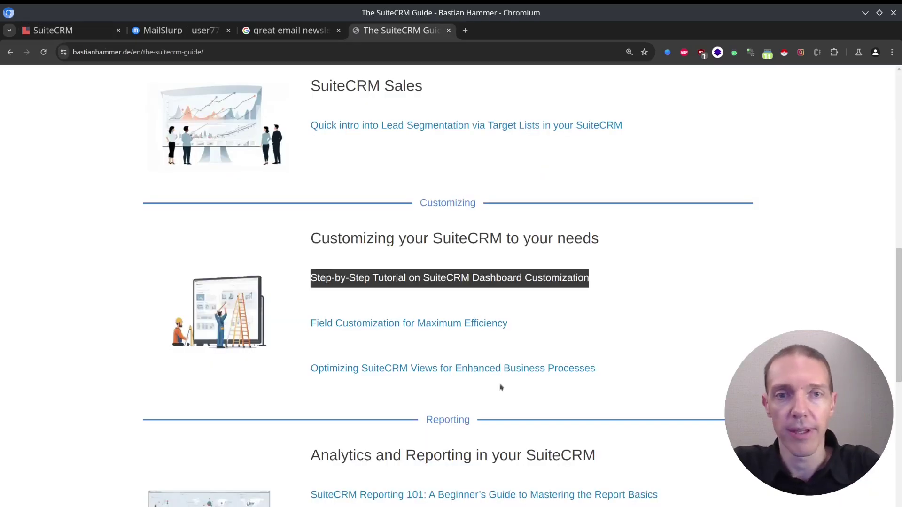
{"action": "right_click", "coordinate": [351, 280]}
{"action": "left_click", "coordinate": [455, 371]}
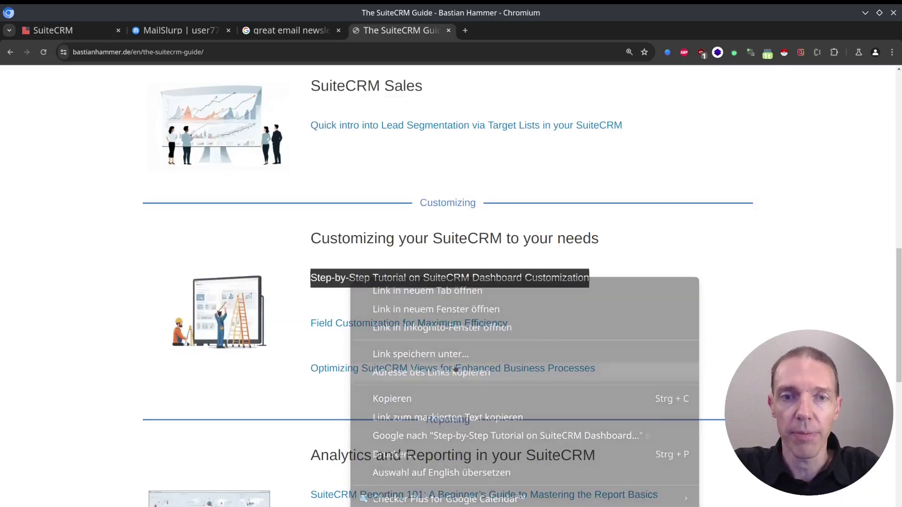
Link the tutorial title in the heading to its bastianhammer.de URL, opening in a new window
{"action": "key", "text": "ctrl+Tab"}
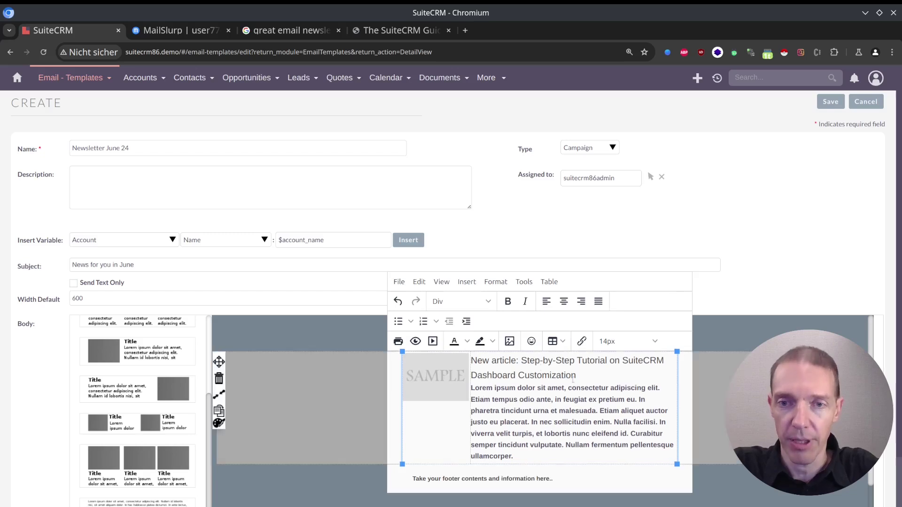
{"action": "left_click", "coordinate": [585, 374]}
{"action": "key", "text": "shift+Up"}
{"action": "key", "text": "ctrl+shift+Left"}
{"action": "key", "text": "ctrl+shift+Left"}
{"action": "key", "text": "ctrl+shift+Left"}
{"action": "key", "text": "ctrl+shift+Left"}
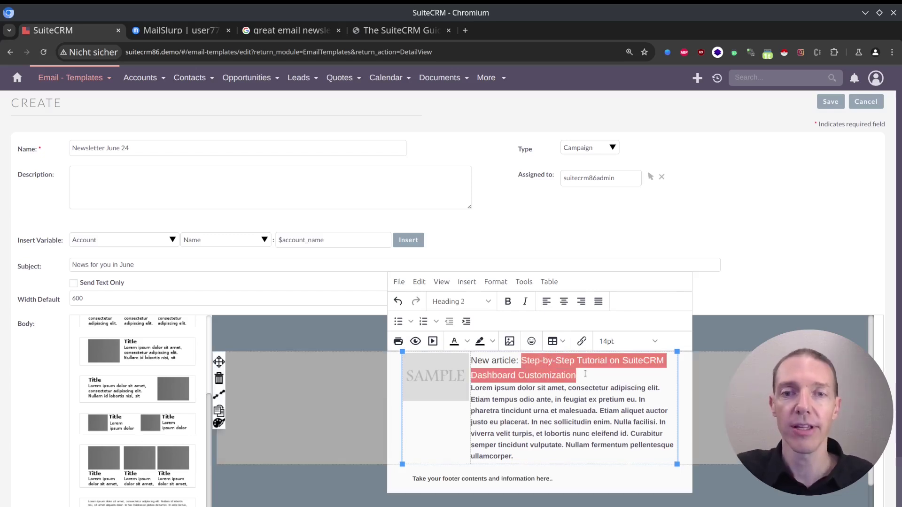
{"action": "key", "text": "ctrl+k"}
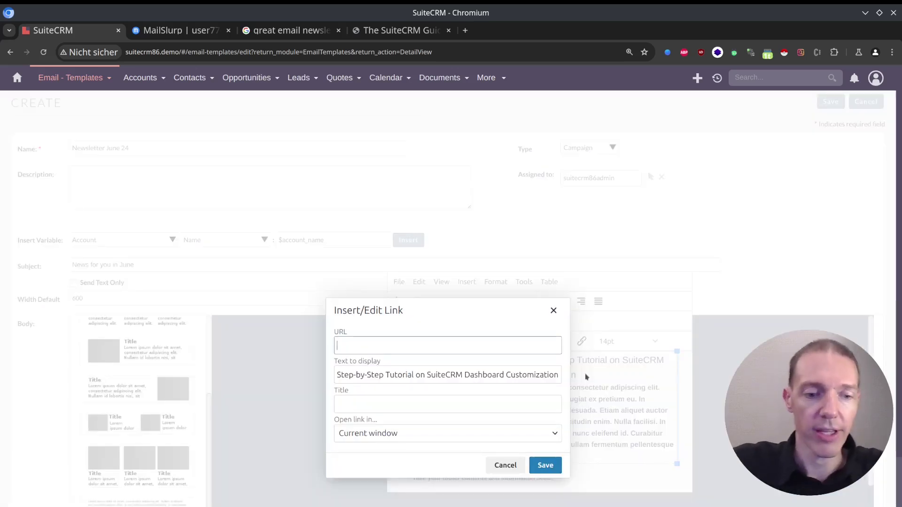
{"action": "type", "text": "https://www.bastianhammer.de/en/the-suitecrm-guide/a-step-by-step-tutorial-on-suitecrm-dashboard-customization/"}
{"action": "left_click", "coordinate": [494, 374]}
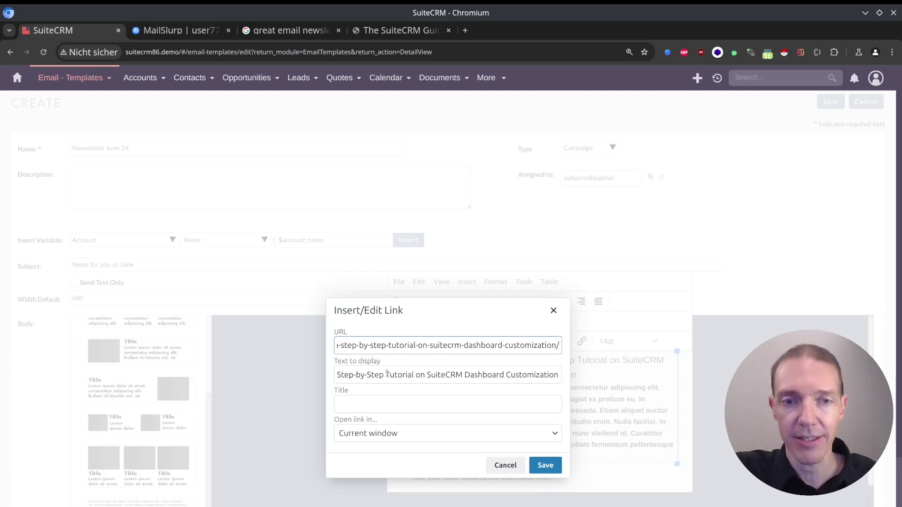
{"action": "left_click", "coordinate": [398, 436]}
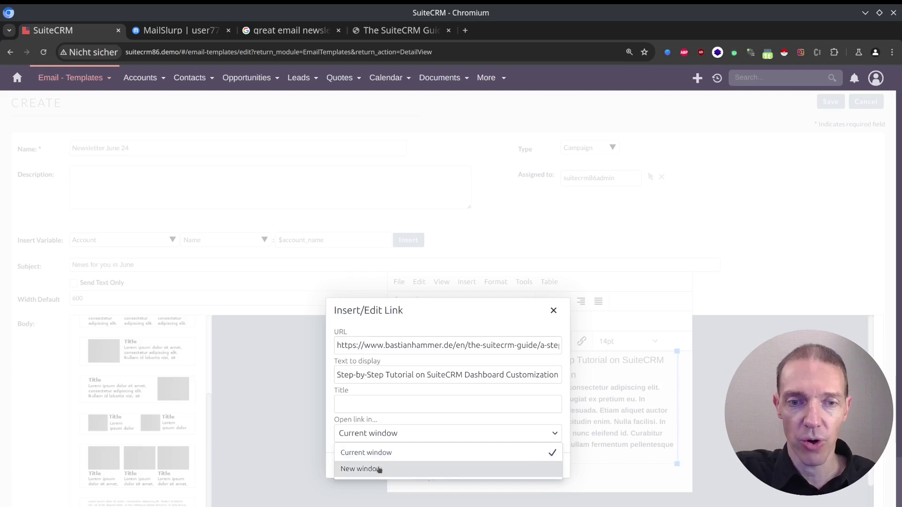
{"action": "left_click", "coordinate": [372, 469]}
{"action": "left_click", "coordinate": [553, 472]}
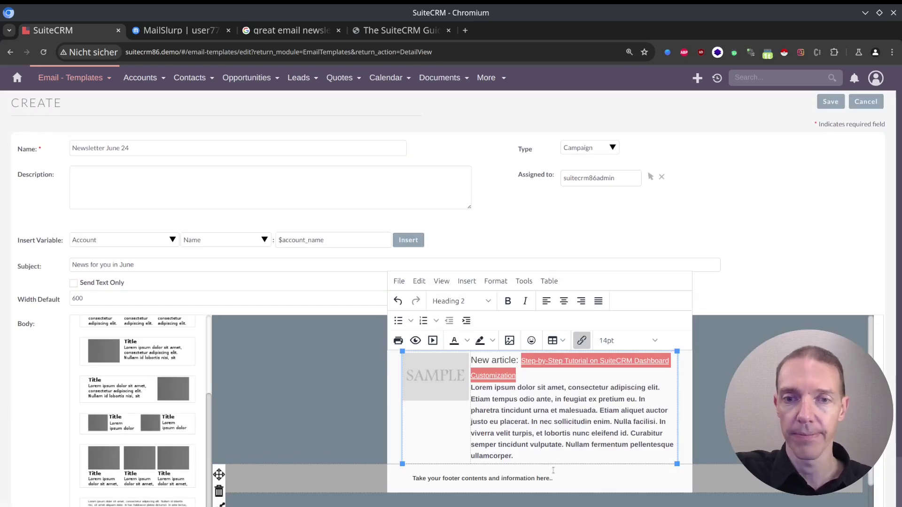
{"action": "left_click", "coordinate": [506, 359]}
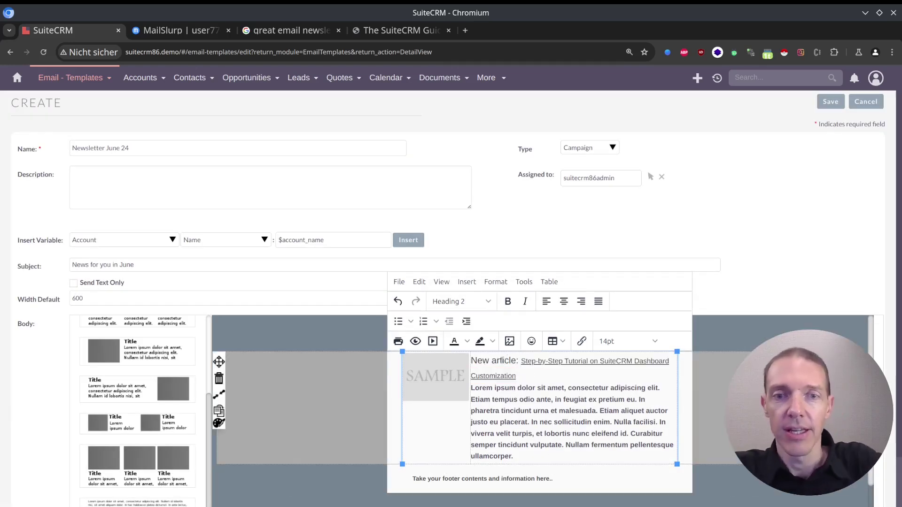
{"action": "left_click", "coordinate": [434, 374]}
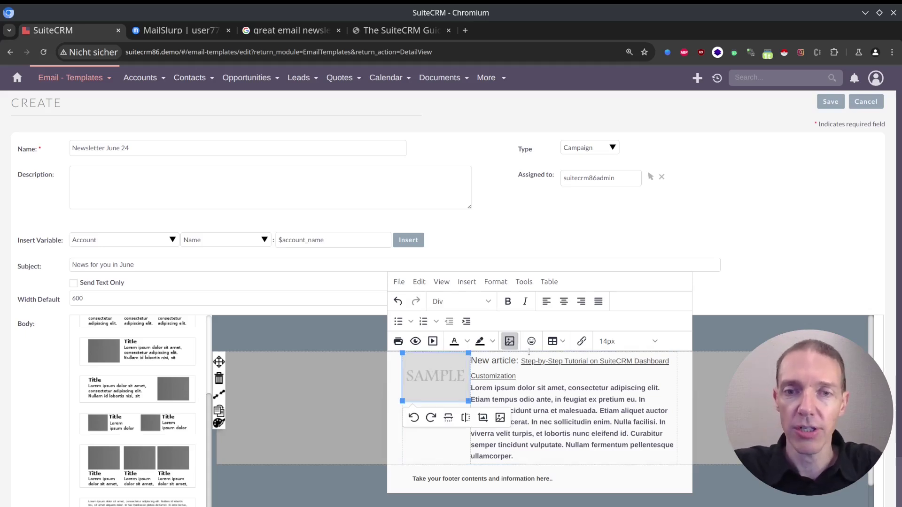
Replace the placeholder image source with the customization illustration's address from The SuiteCRM Guide
{"action": "left_click", "coordinate": [502, 417]}
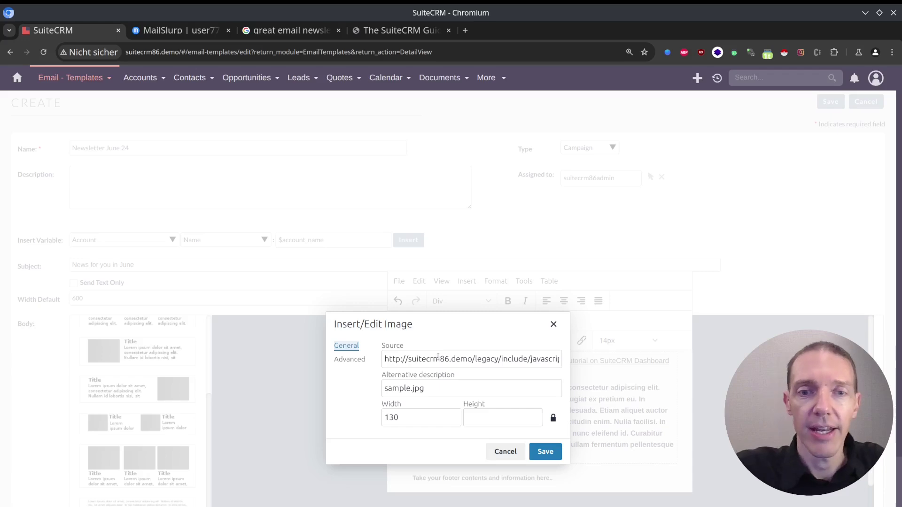
{"action": "key", "text": "ctrl+shift+Tab"}
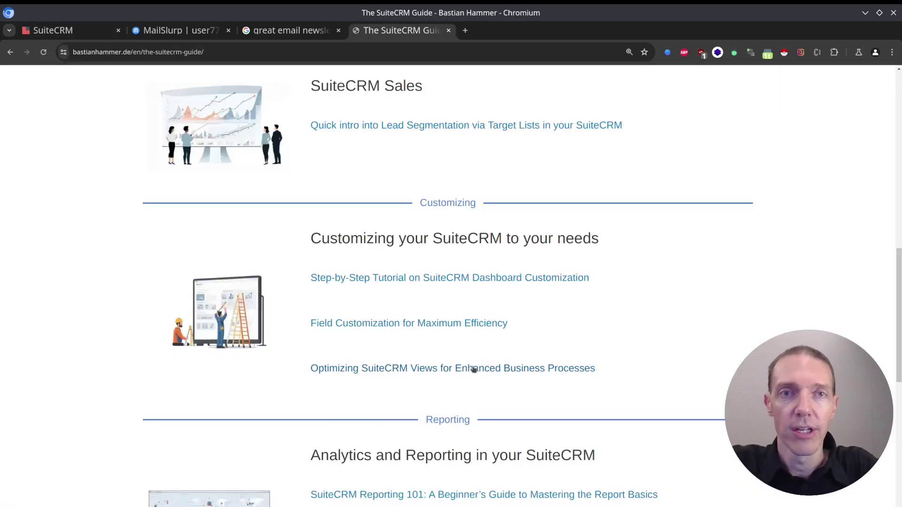
{"action": "right_click", "coordinate": [237, 306]}
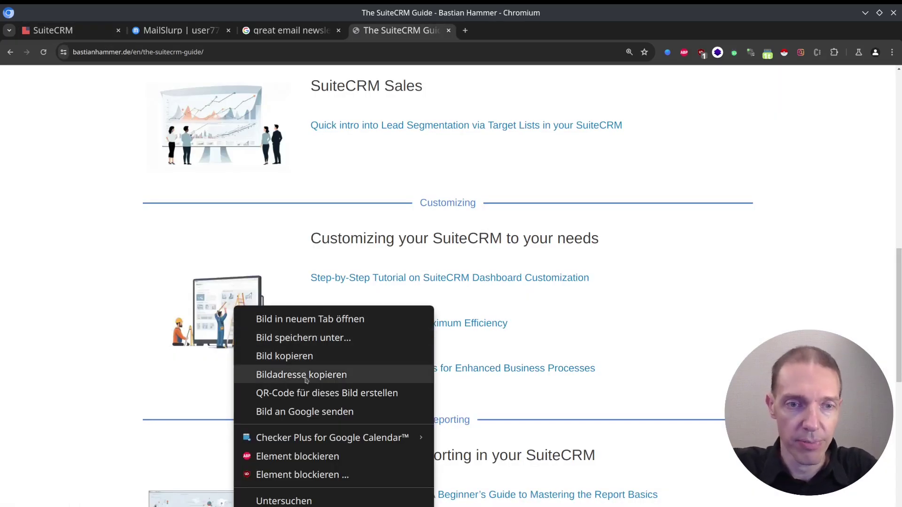
{"action": "left_click", "coordinate": [262, 375]}
{"action": "key", "text": "ctrl+Tab"}
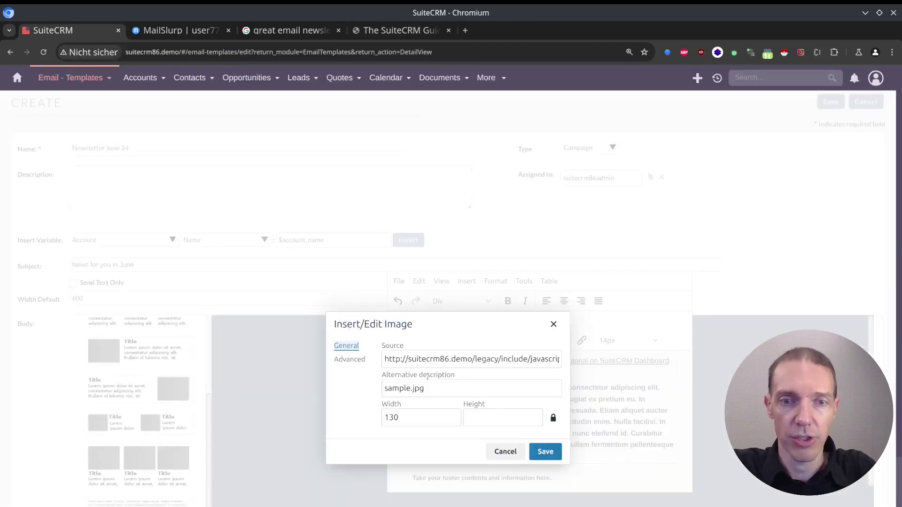
{"action": "left_click", "coordinate": [431, 359]}
{"action": "key", "text": "ctrl+a"}
{"action": "type", "text": "https://www.bastianhammer.de/wp-content/uploads/2024/03/suitecrm-guide-customizing-suitecrm.webp"}
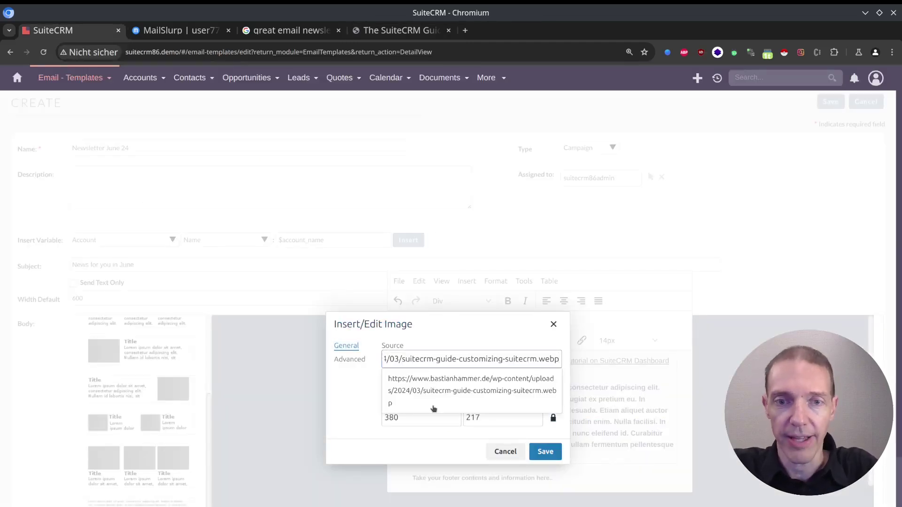
{"action": "left_click", "coordinate": [441, 392]}
Set the image's alternative description to 'Customization'
{"action": "key", "text": "Tab"}
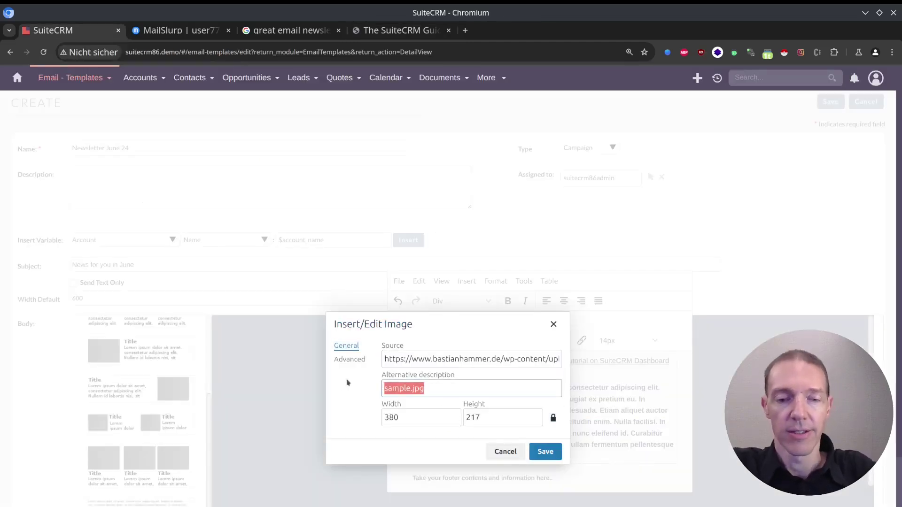
{"action": "type", "text": "Custo"}
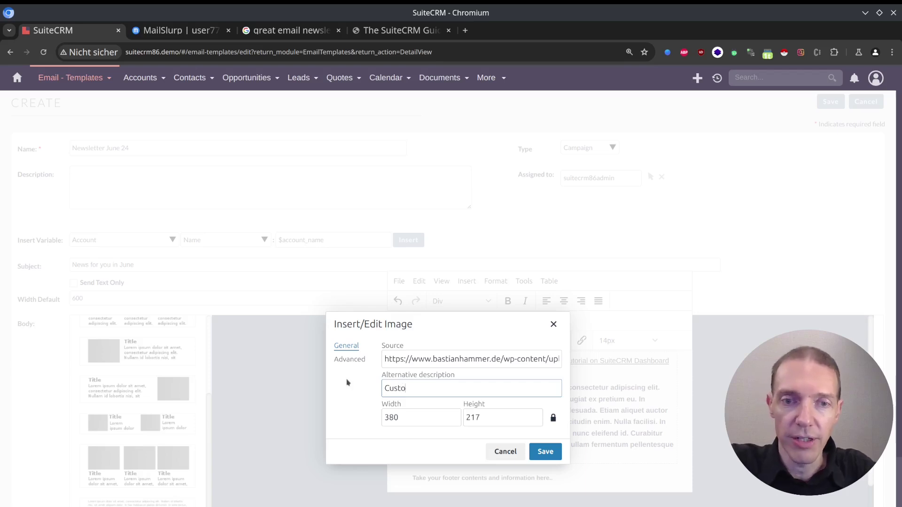
{"action": "type", "text": "mi"}
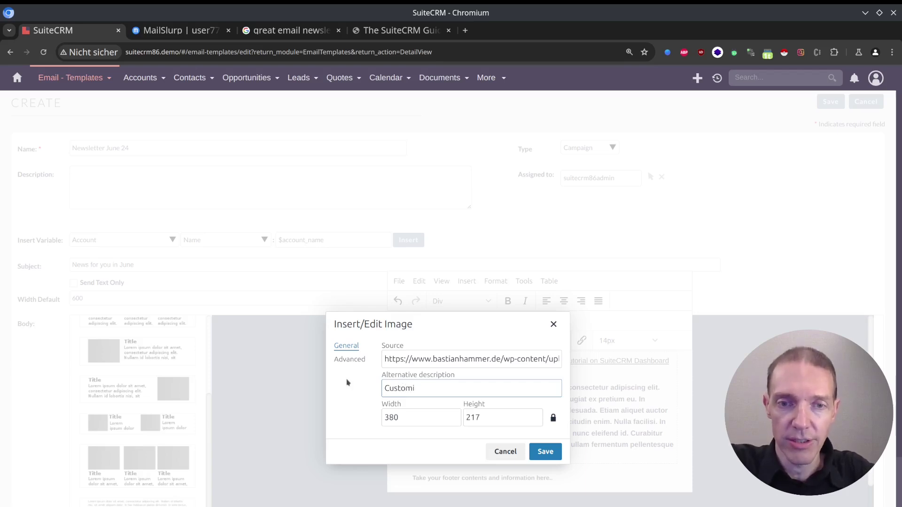
{"action": "type", "text": "ze"}
{"action": "key", "text": "BackSpace"}
{"action": "key", "text": "BackSpace"}
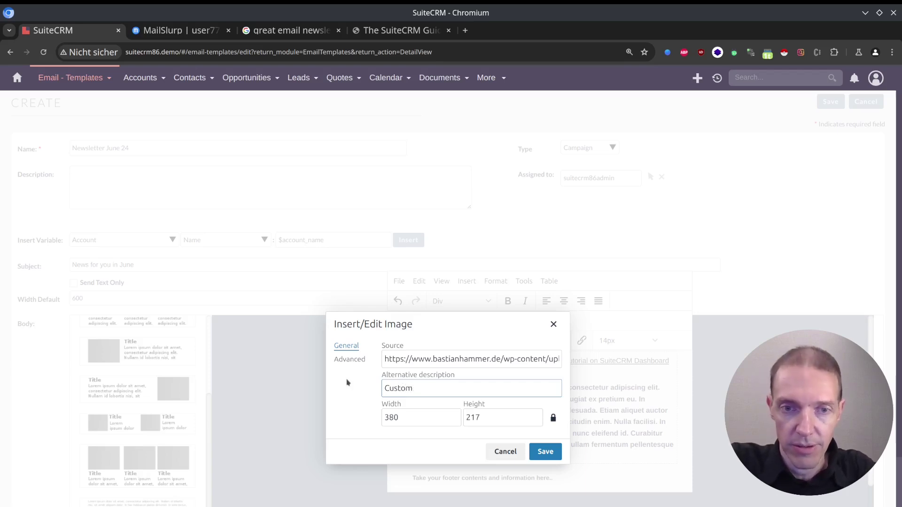
{"action": "type", "text": "ization"}
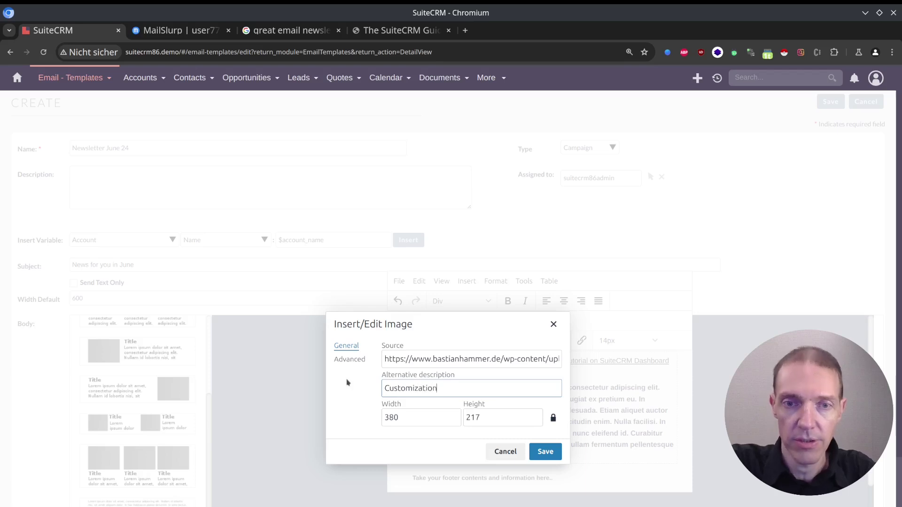
{"action": "key", "text": "ctrl+a"}
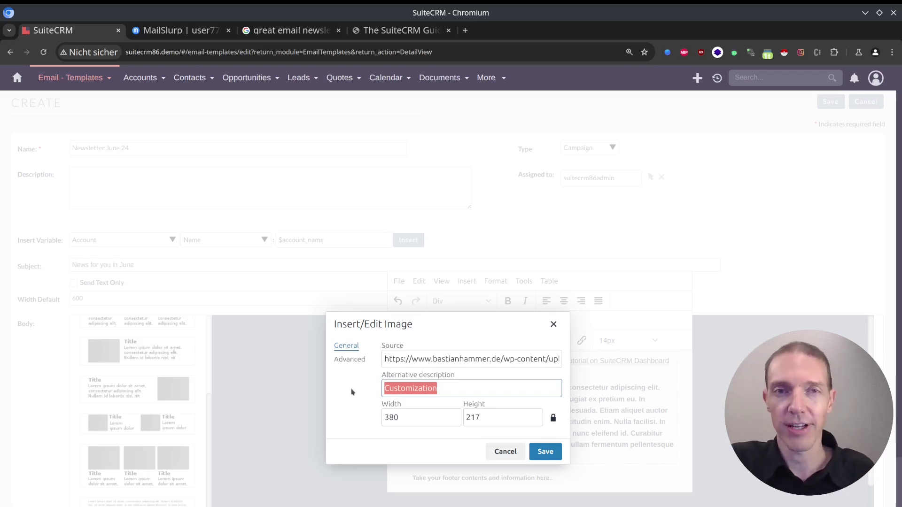
Save the image dialog to insert the illustration into the template body
{"action": "left_click", "coordinate": [546, 452]}
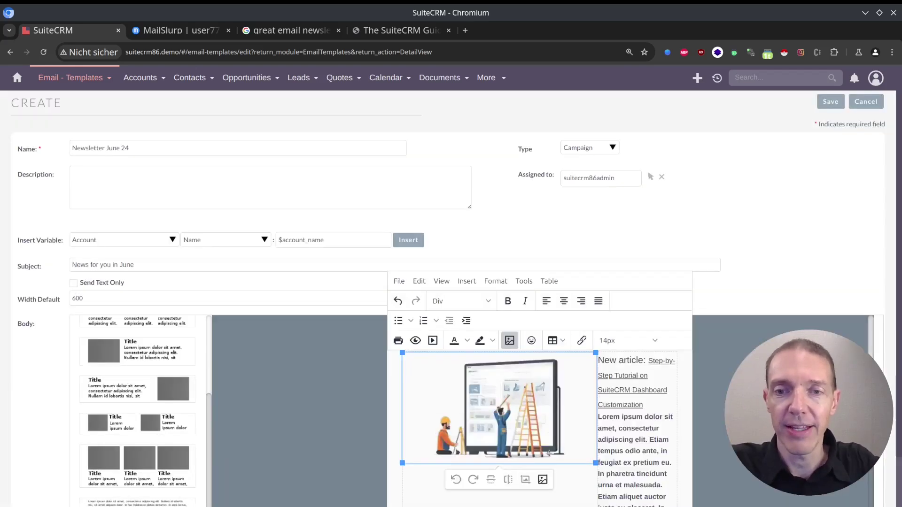
{"action": "left_click", "coordinate": [642, 448]}
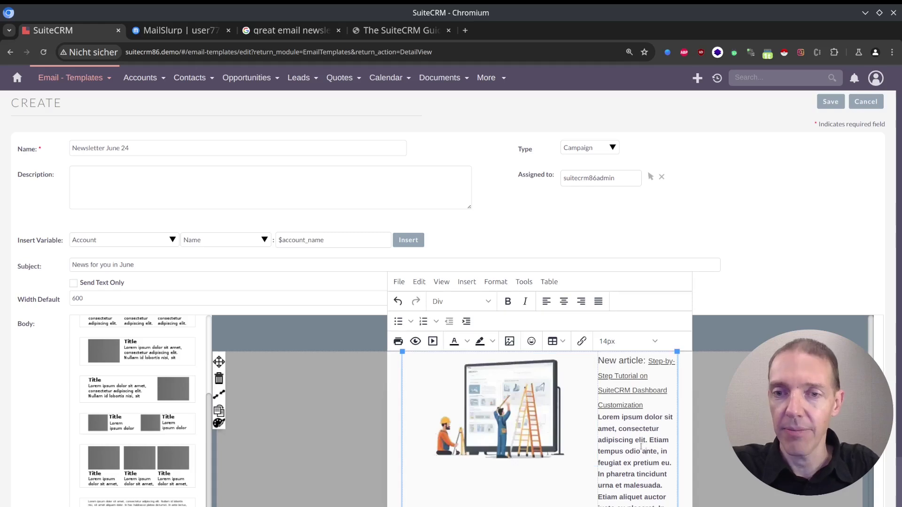
{"action": "scroll", "coordinate": [640, 448], "scroll_direction": "down", "scroll_amount": 5}
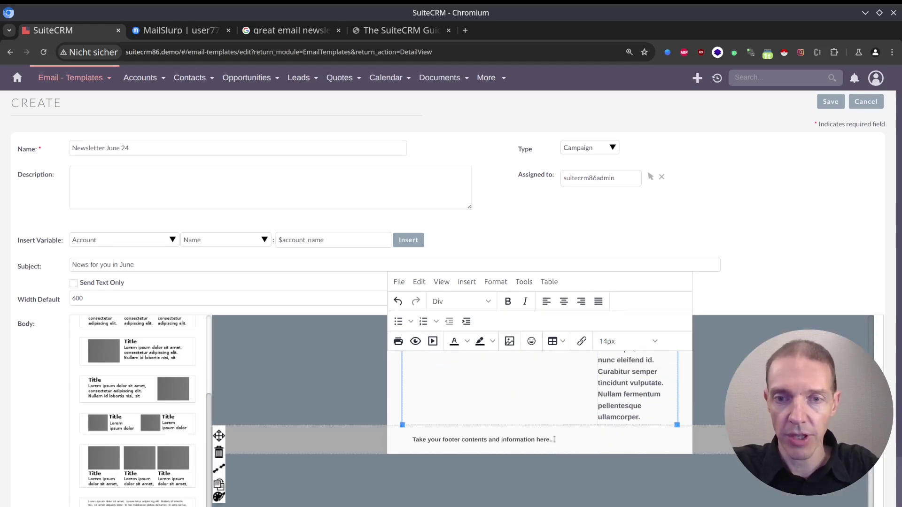
Replace the placeholder footer line with 'Company'
{"action": "left_click", "coordinate": [555, 440]}
{"action": "triple_click", "coordinate": [559, 439]}
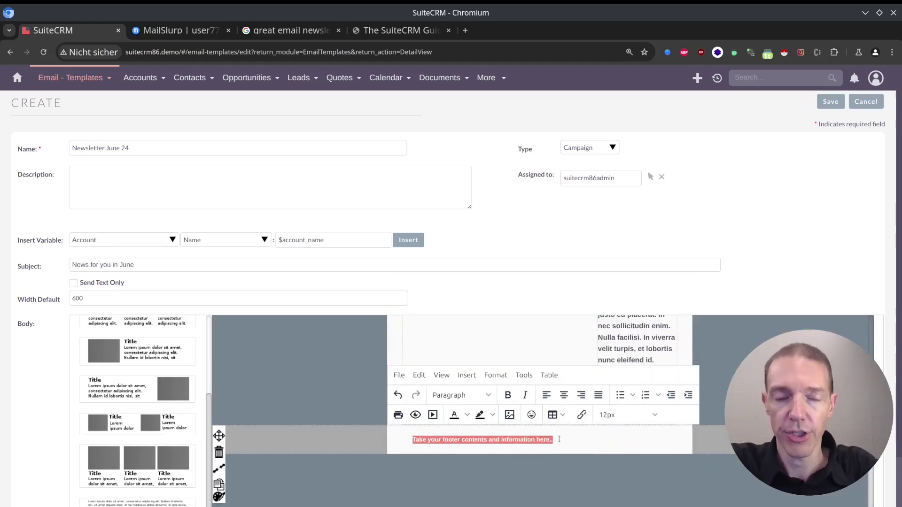
{"action": "type", "text": "Company"}
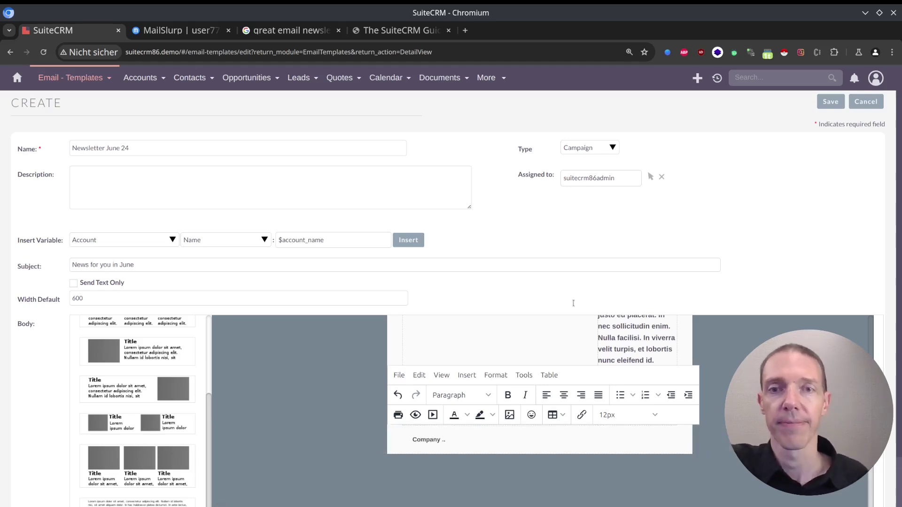
{"action": "left_click", "coordinate": [633, 399]}
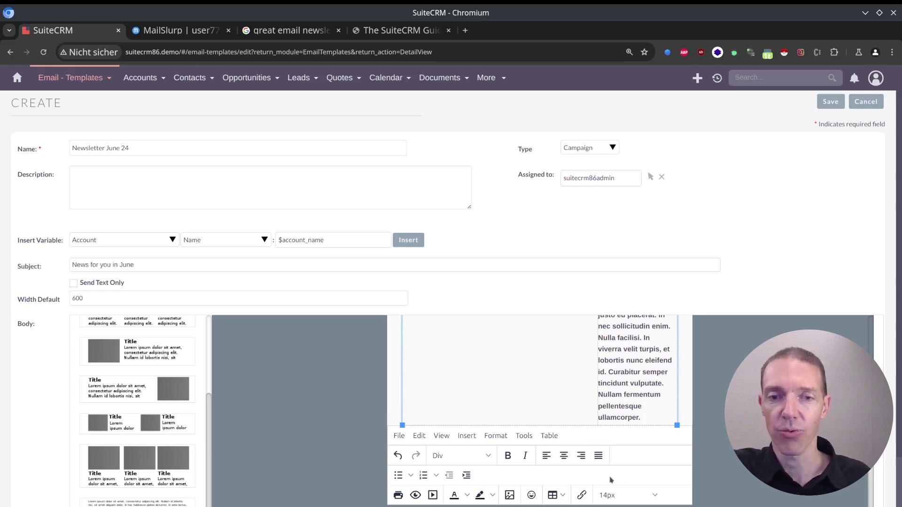
{"action": "scroll", "coordinate": [364, 499], "scroll_direction": "up", "scroll_amount": 4}
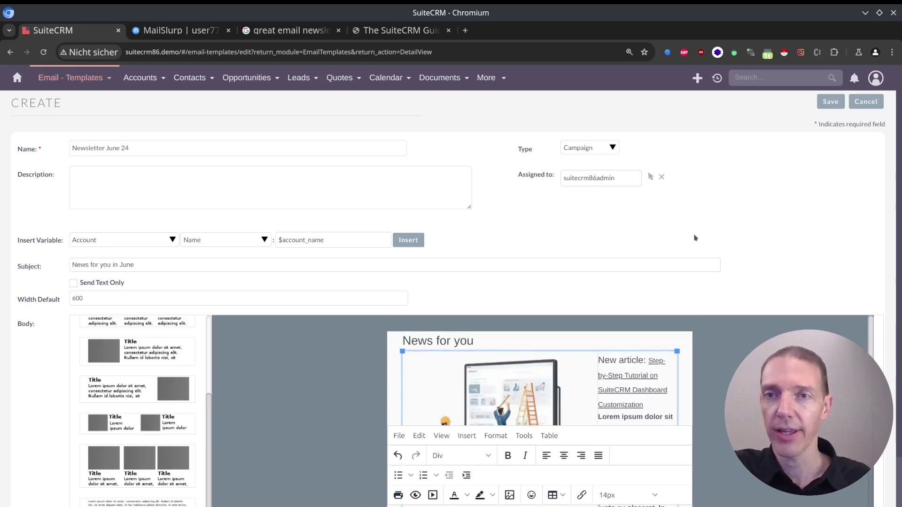
{"action": "scroll", "coordinate": [118, 310], "scroll_direction": "down", "scroll_amount": 1}
{"action": "scroll", "coordinate": [96, 321], "scroll_direction": "down", "scroll_amount": 2}
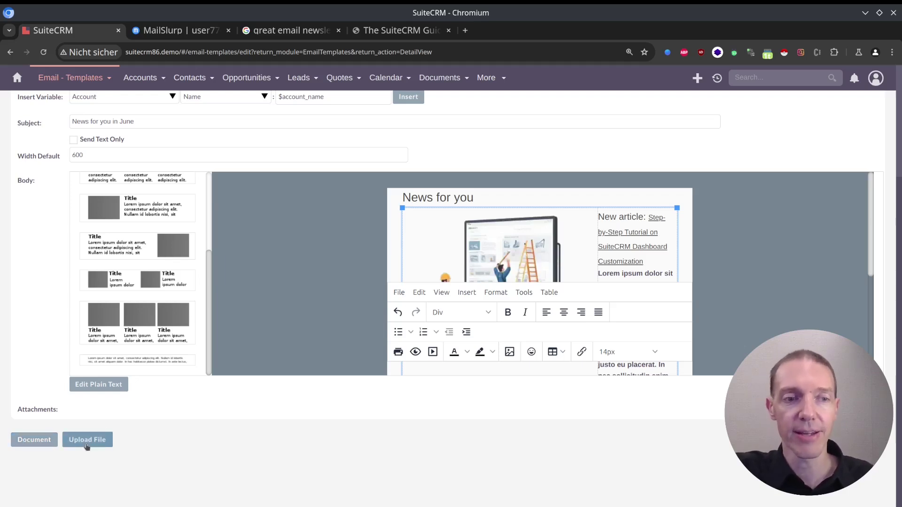
{"action": "scroll", "coordinate": [127, 434], "scroll_direction": "up", "scroll_amount": 3}
Save the Newsletter June 24 template, then show and hide its plain-text version on the record
{"action": "left_click", "coordinate": [844, 103]}
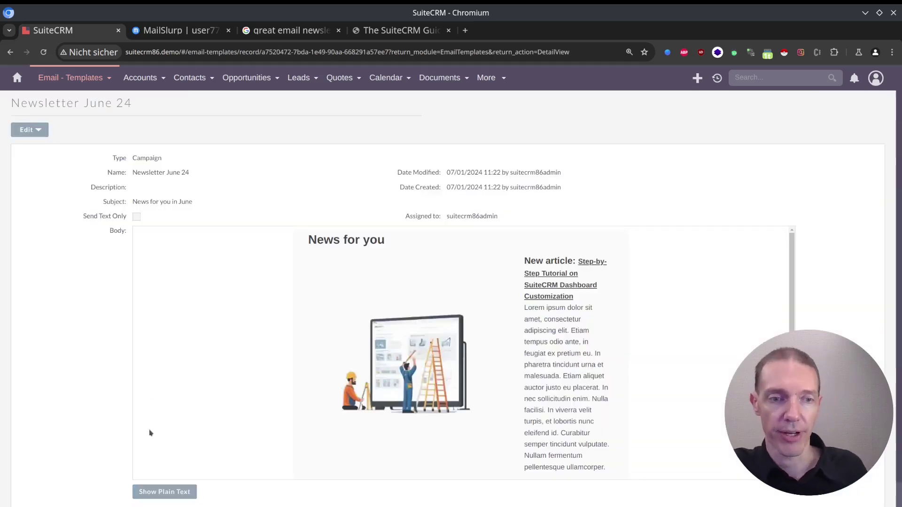
{"action": "left_click", "coordinate": [38, 132]}
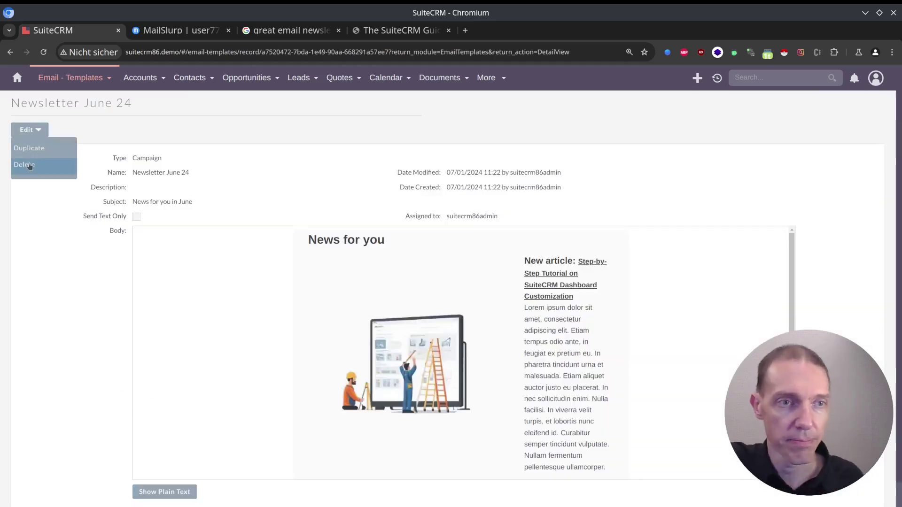
{"action": "scroll", "coordinate": [261, 311], "scroll_direction": "down", "scroll_amount": 2}
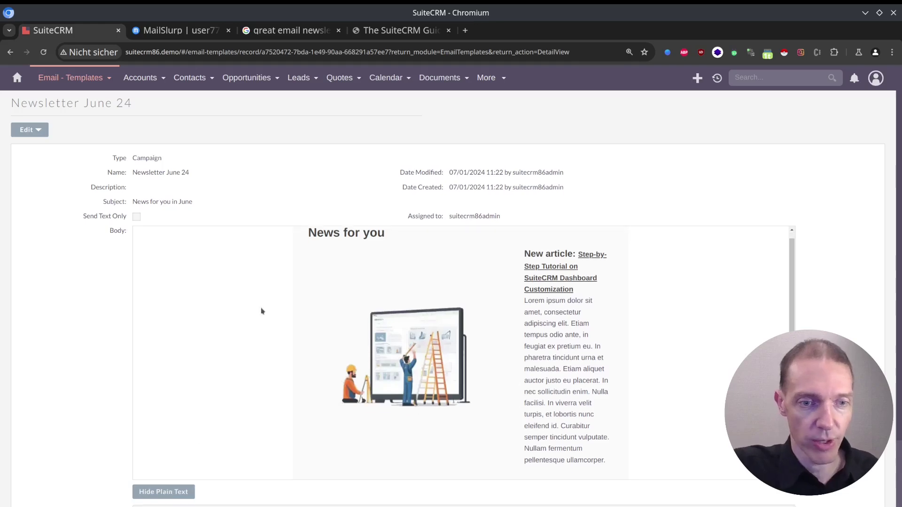
{"action": "left_click", "coordinate": [165, 492]}
{"action": "scroll", "coordinate": [140, 400], "scroll_direction": "down", "scroll_amount": 4}
{"action": "left_click_drag", "start_coordinate": [128, 346], "coordinate": [330, 417]}
{"action": "left_click", "coordinate": [330, 417]}
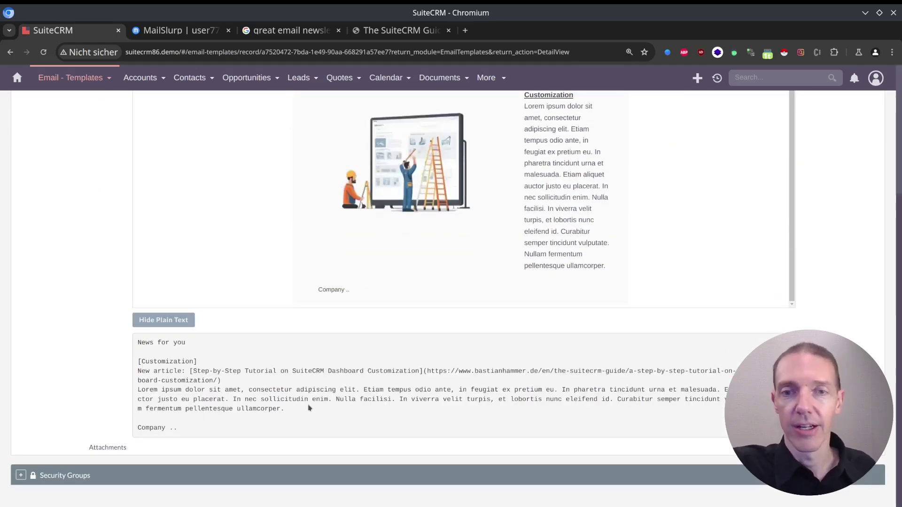
{"action": "left_click", "coordinate": [164, 320]}
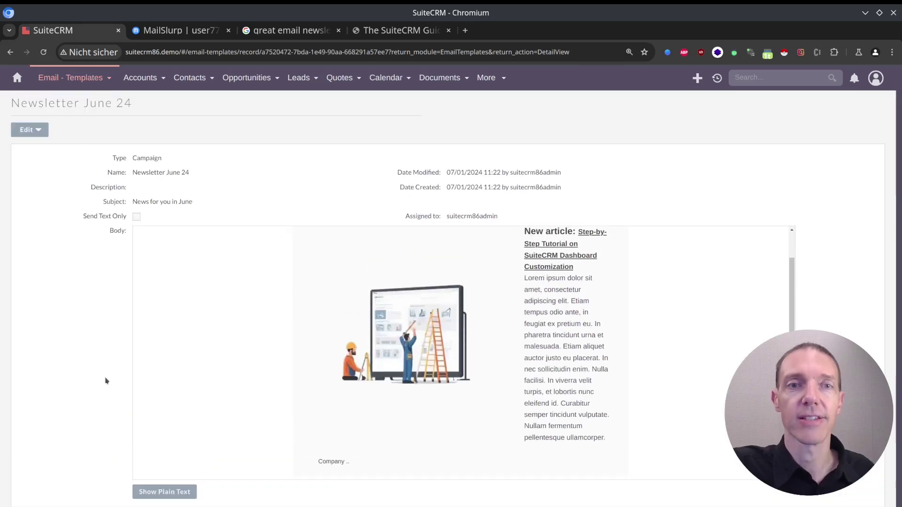
{"action": "scroll", "coordinate": [433, 342], "scroll_direction": "up", "scroll_amount": 1}
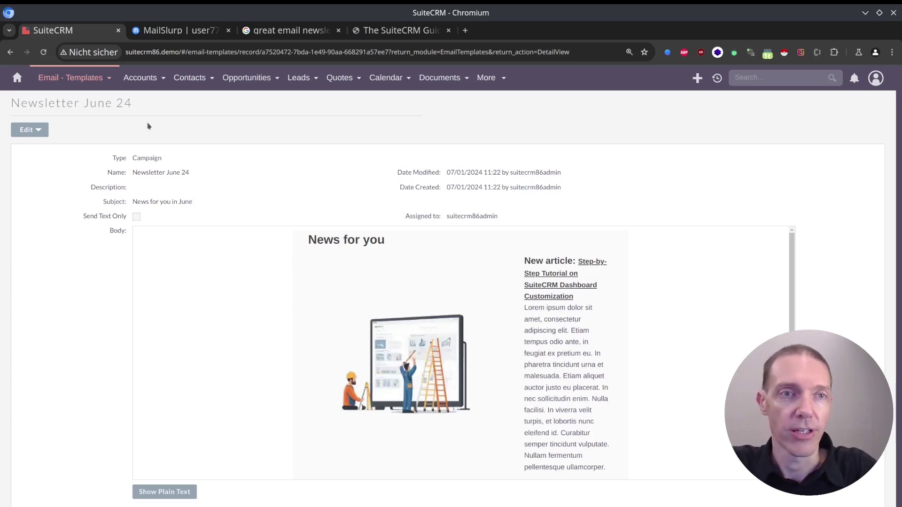
Open the test lead from View Leads and start an email to its address
{"action": "mouse_move", "coordinate": [249, 83]}
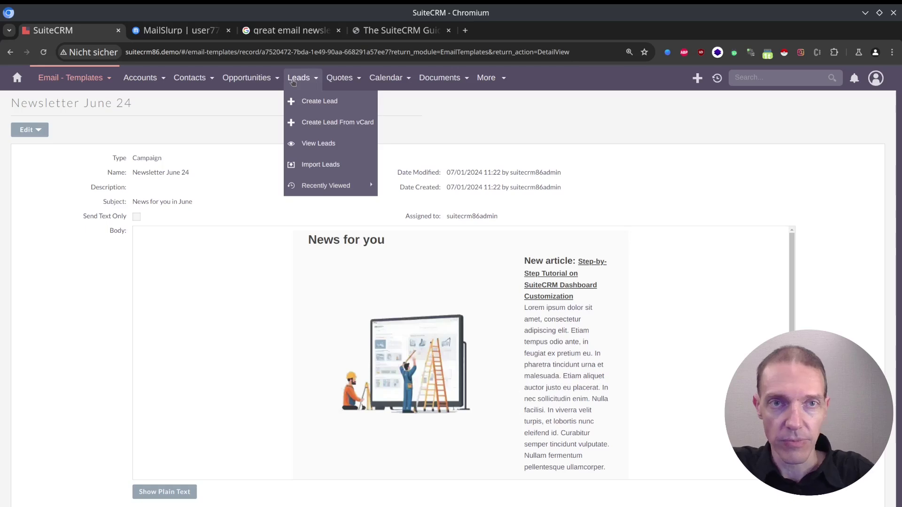
{"action": "left_click", "coordinate": [299, 78]}
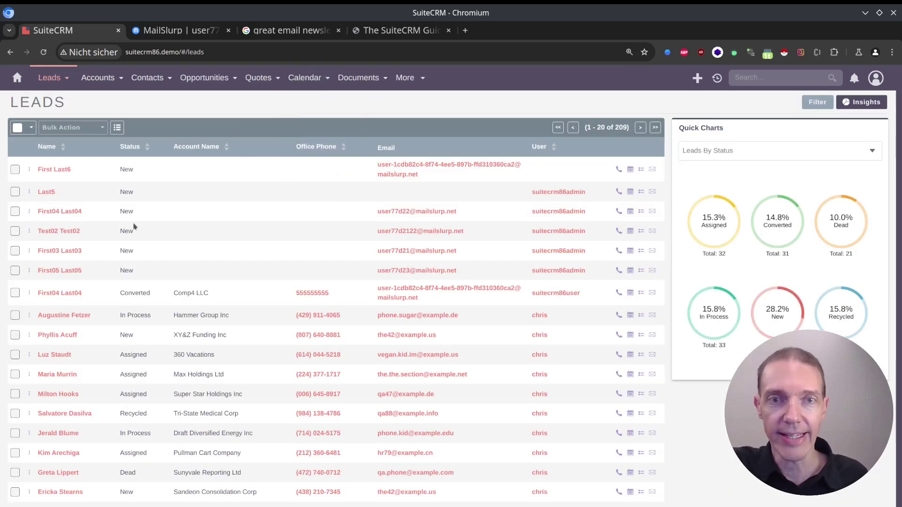
{"action": "left_click", "coordinate": [71, 269]}
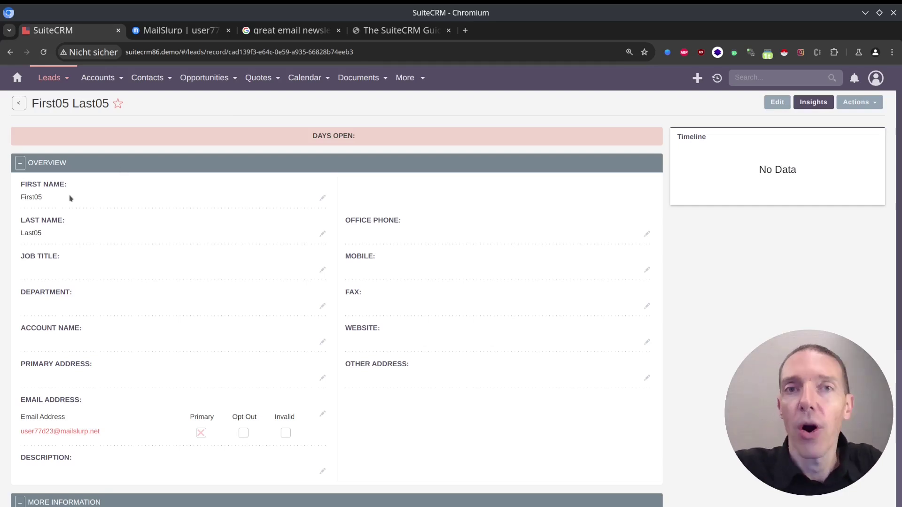
{"action": "left_click", "coordinate": [77, 433]}
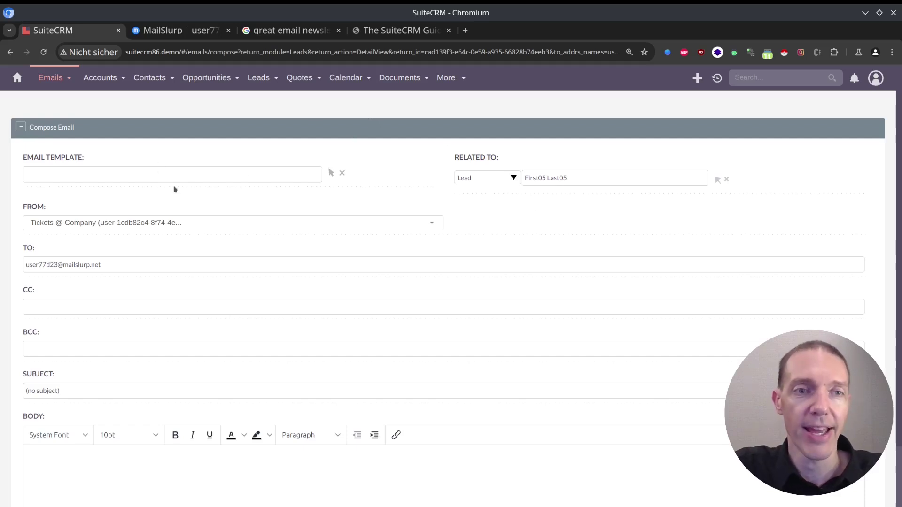
Apply the Newsletter in June template to the lead's email
{"action": "left_click", "coordinate": [268, 173]}
{"action": "type", "text": "Newsletter in June"}
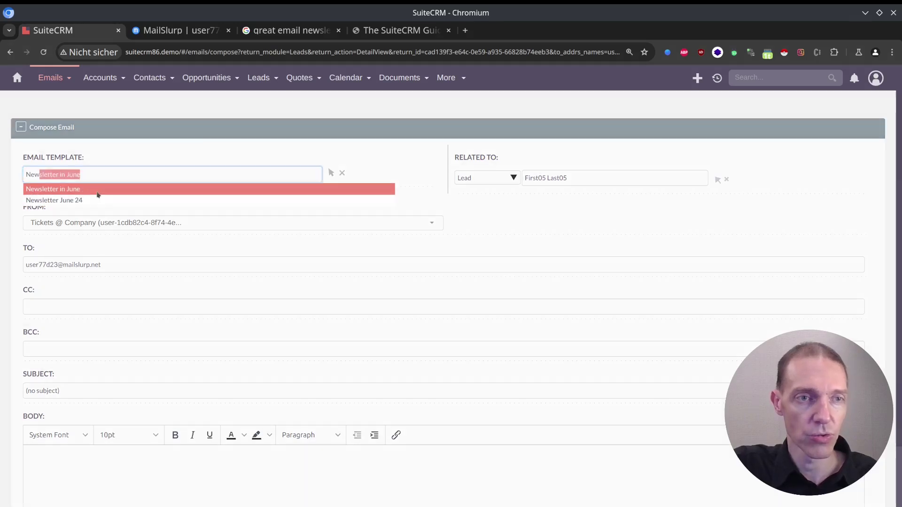
{"action": "left_click", "coordinate": [96, 191]}
{"action": "left_click", "coordinate": [458, 209]}
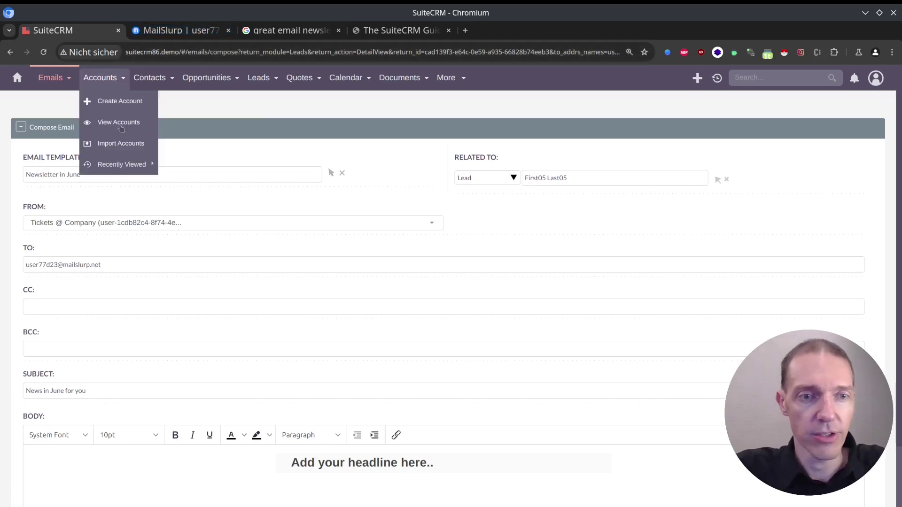
{"action": "scroll", "coordinate": [416, 298], "scroll_direction": "down", "scroll_amount": 3}
{"action": "scroll", "coordinate": [368, 325], "scroll_direction": "up", "scroll_amount": 3}
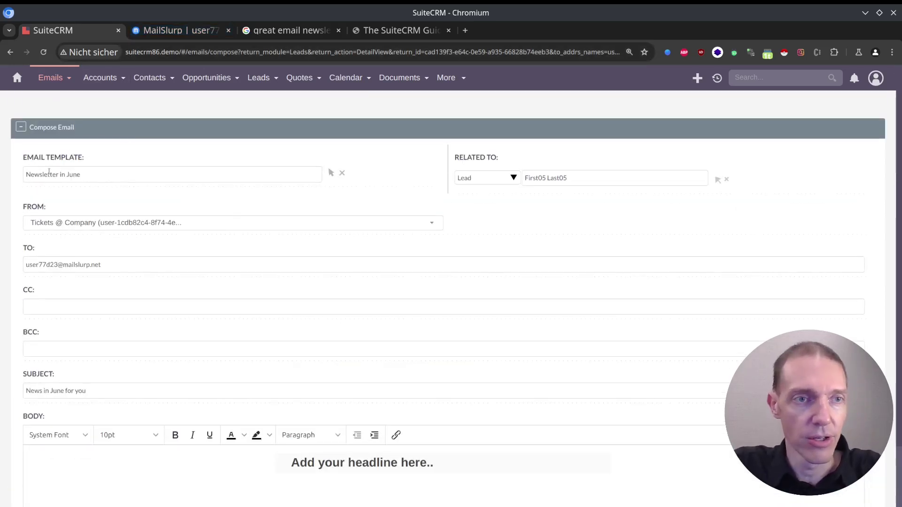
Switch to the Newsletter June 24 template, giving subject 'News for you in June' and the newsletter body
{"action": "left_click_drag", "start_coordinate": [83, 175], "coordinate": [61, 176]}
{"action": "key", "text": "BackSpace"}
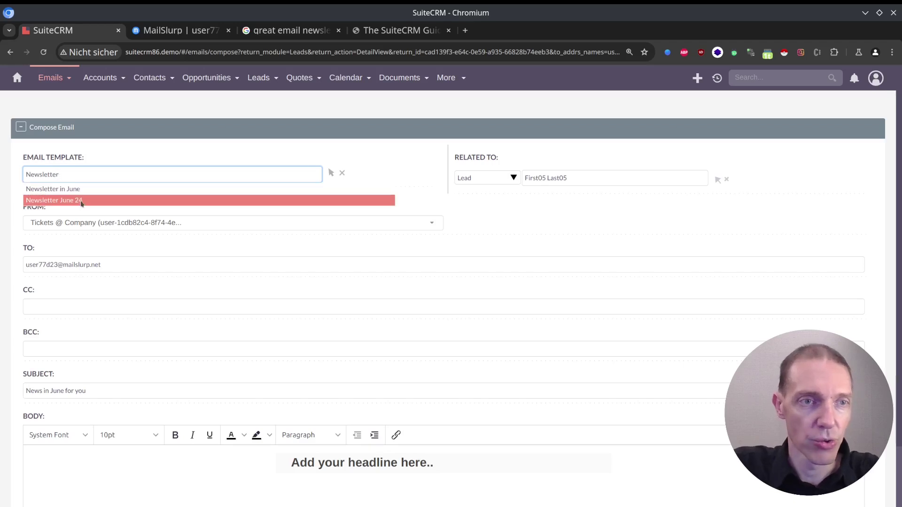
{"action": "left_click", "coordinate": [68, 201]}
{"action": "left_click", "coordinate": [456, 210]}
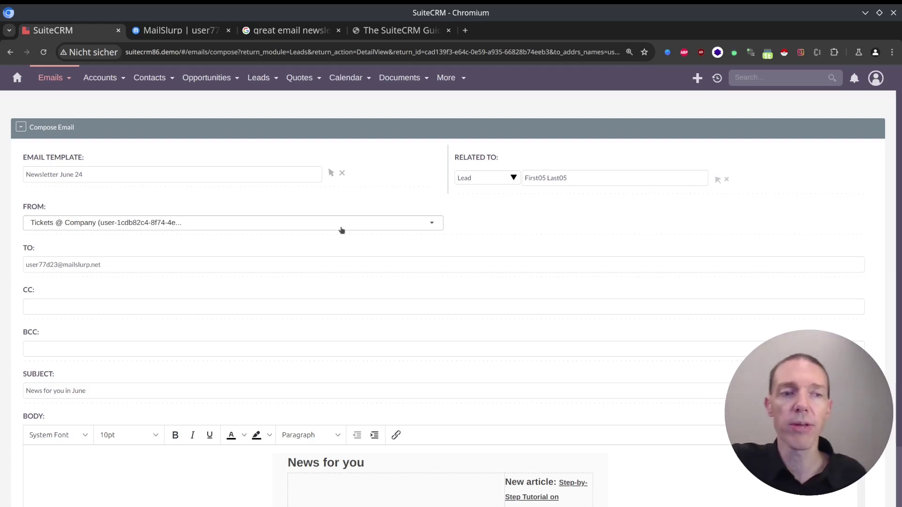
{"action": "scroll", "coordinate": [453, 425], "scroll_direction": "down", "scroll_amount": 3}
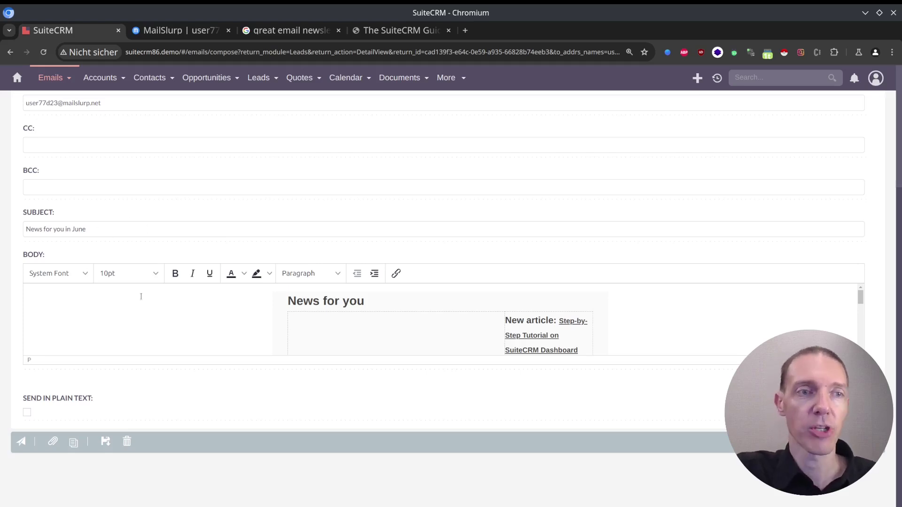
{"action": "scroll", "coordinate": [16, 366], "scroll_direction": "up", "scroll_amount": 3}
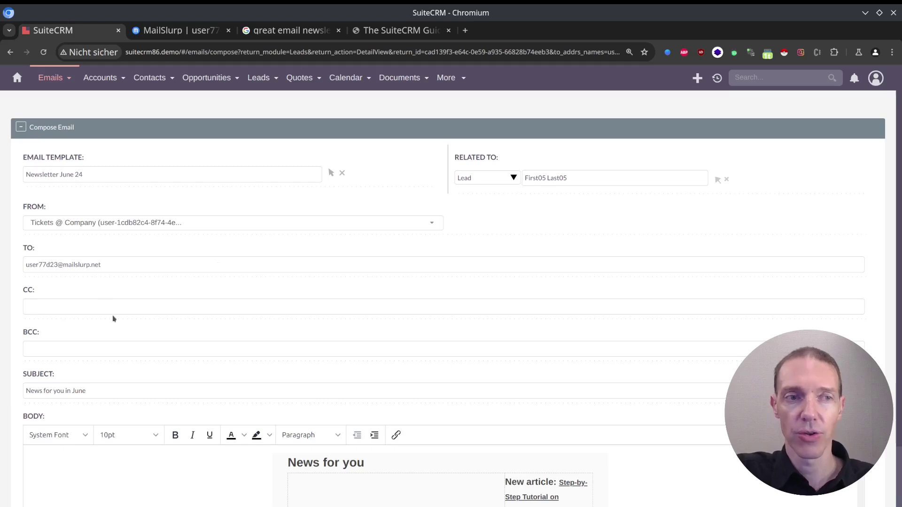
{"action": "scroll", "coordinate": [57, 348], "scroll_direction": "down", "scroll_amount": 3}
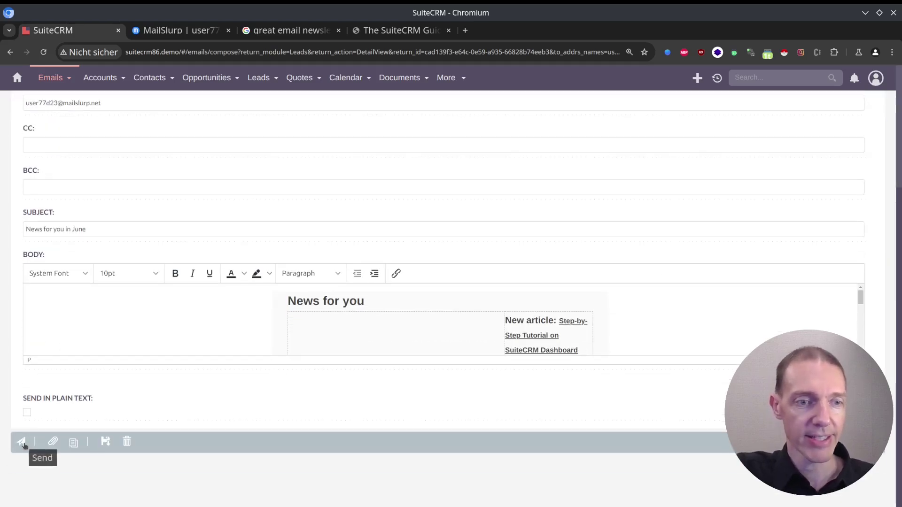
Send the 'News for you in June' email to the lead
{"action": "left_click", "coordinate": [24, 444]}
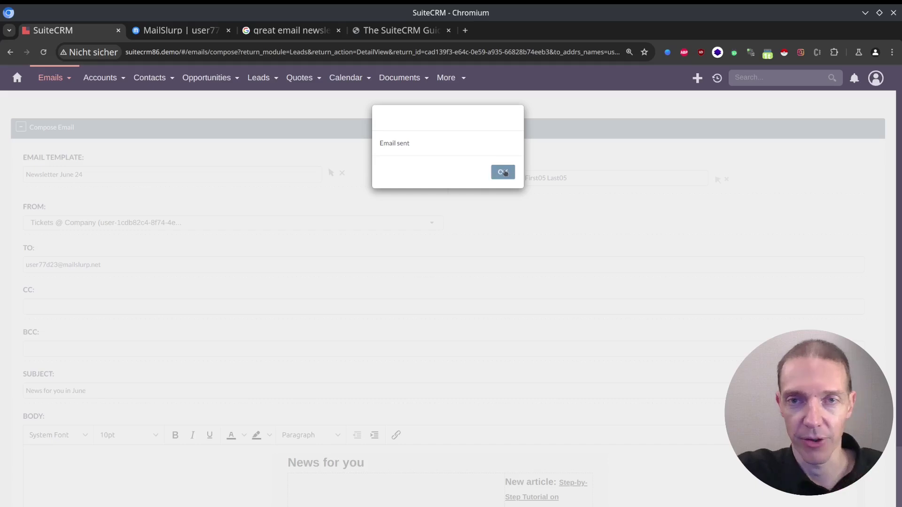
{"action": "left_click", "coordinate": [503, 172]}
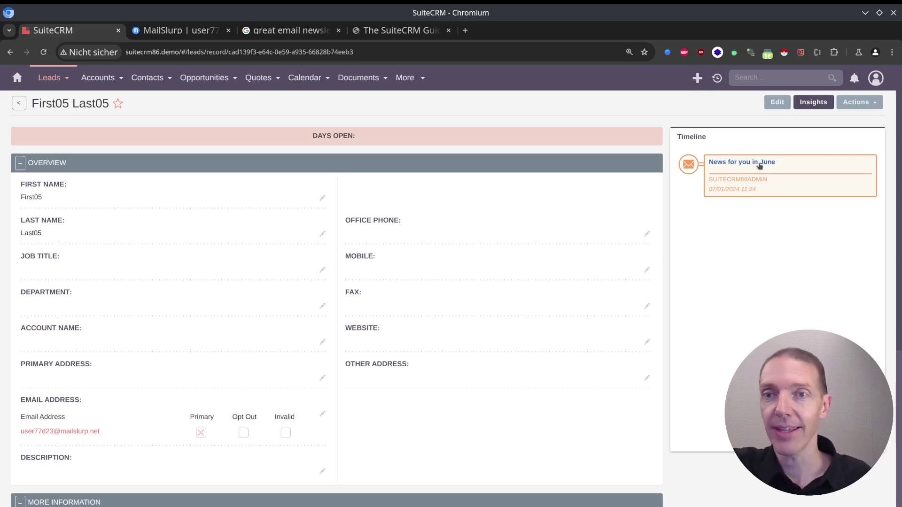
{"action": "scroll", "coordinate": [538, 251], "scroll_direction": "down", "scroll_amount": 8}
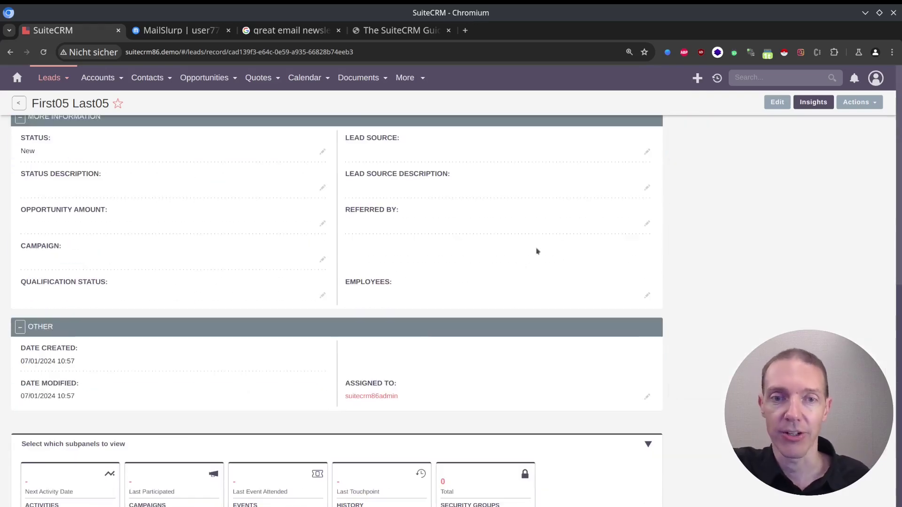
Read the sent email from the lead's History, then go back to the related lead
{"action": "left_click", "coordinate": [384, 477]}
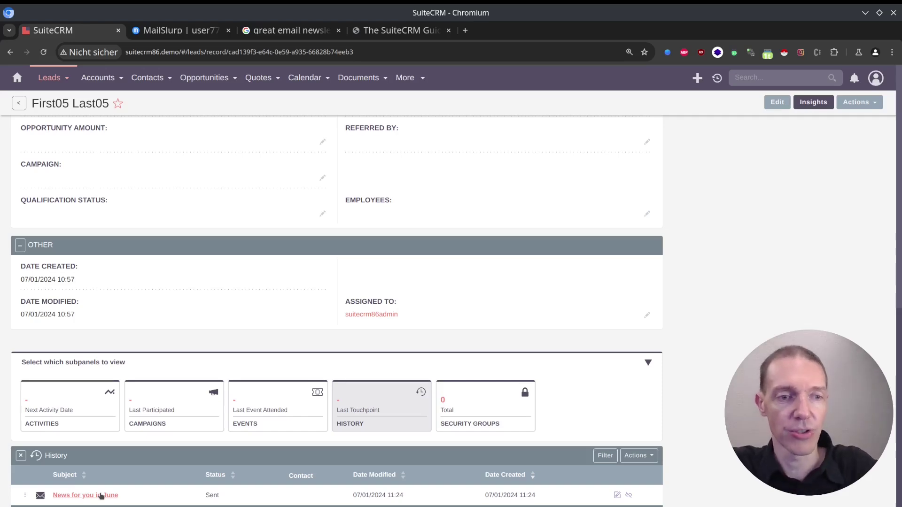
{"action": "left_click", "coordinate": [101, 496]}
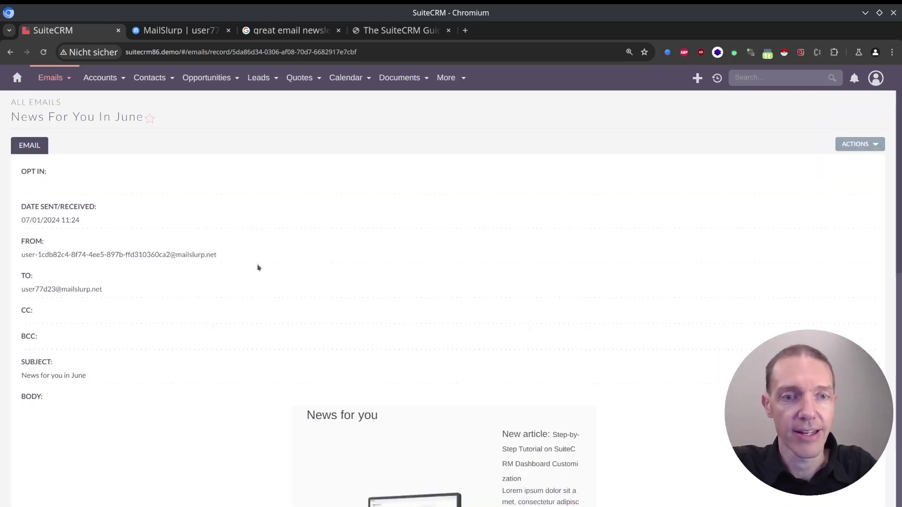
{"action": "scroll", "coordinate": [394, 228], "scroll_direction": "down", "scroll_amount": 5}
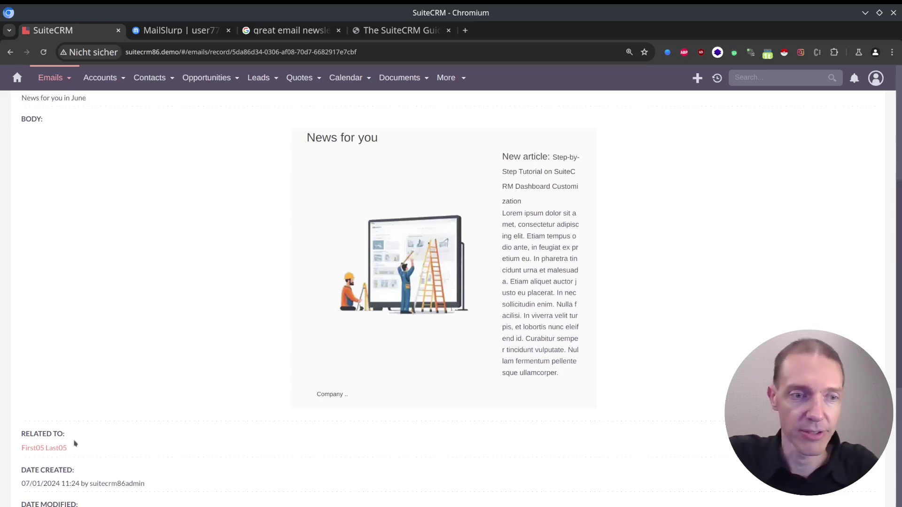
{"action": "scroll", "coordinate": [55, 451], "scroll_direction": "down", "scroll_amount": 8}
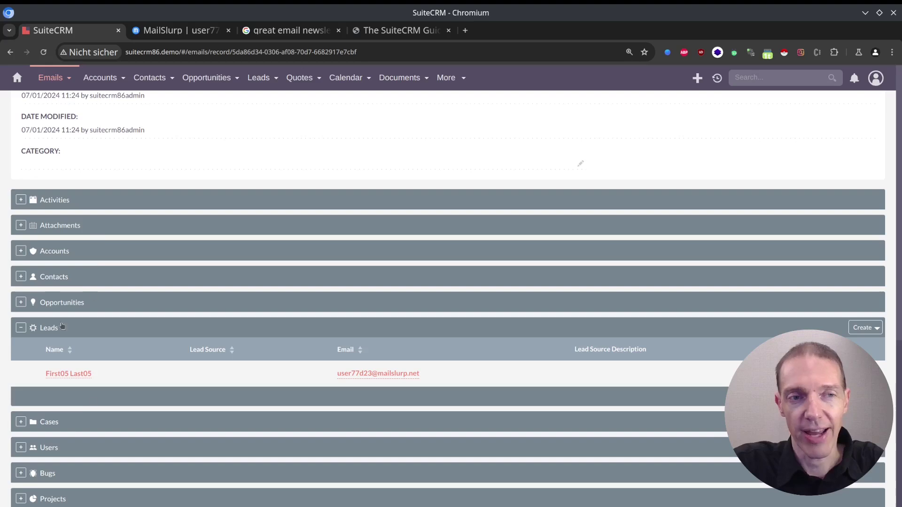
{"action": "scroll", "coordinate": [90, 296], "scroll_direction": "up", "scroll_amount": 5}
{"action": "left_click", "coordinate": [56, 335]}
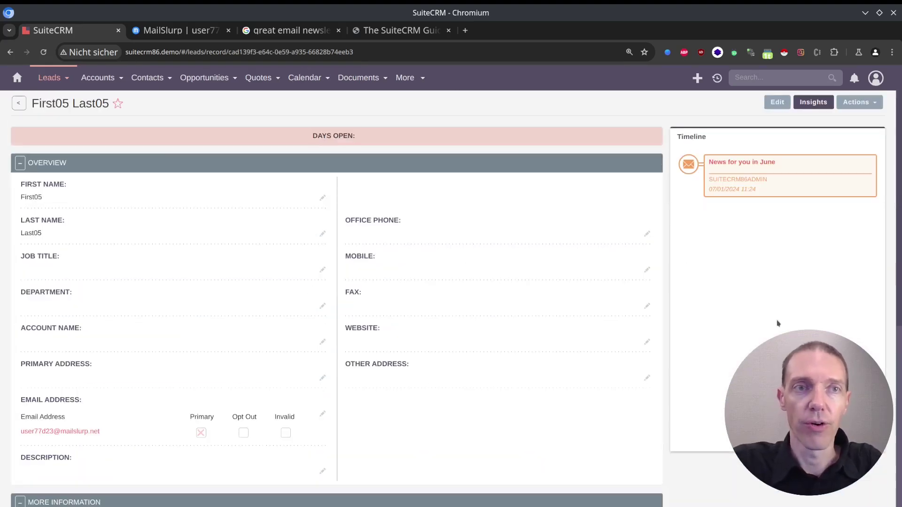
Open 'News for you in June' in the lead's MailSlurp inbound emails and view its HTML preview
{"action": "left_click", "coordinate": [178, 30]}
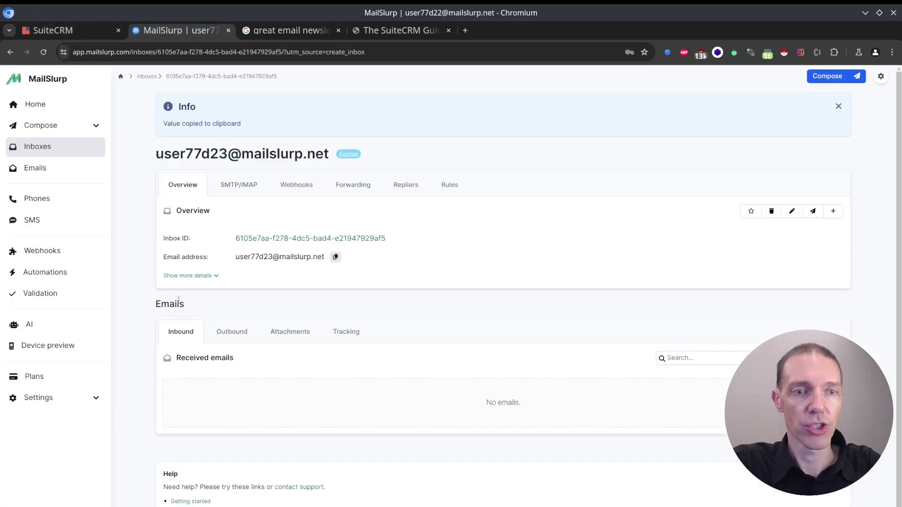
{"action": "left_click", "coordinate": [227, 332]}
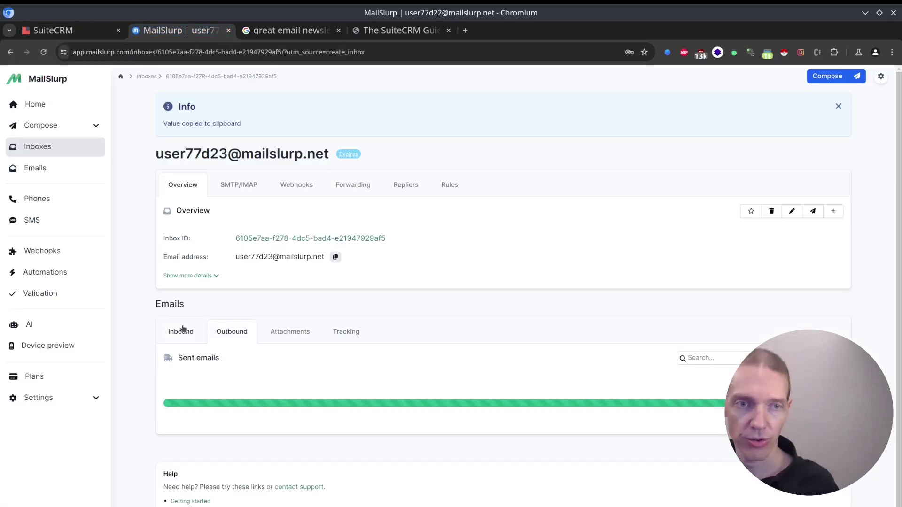
{"action": "left_click", "coordinate": [182, 332]}
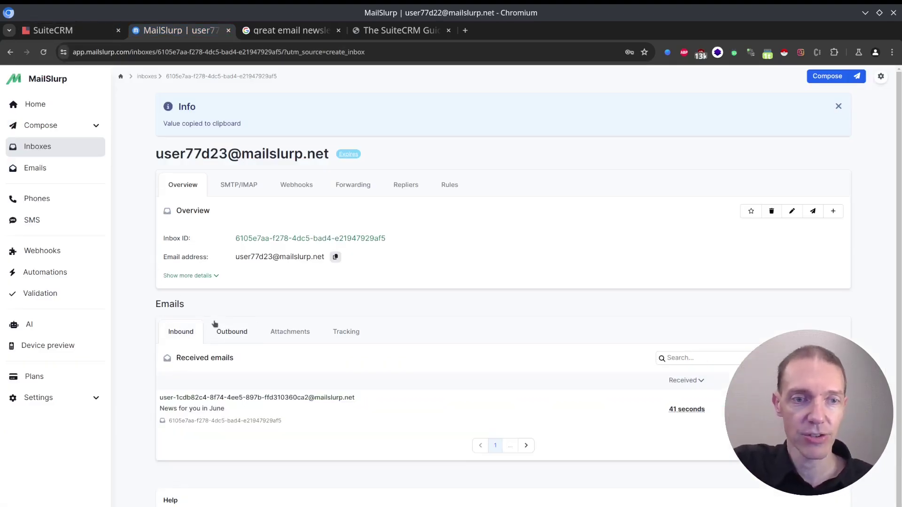
{"action": "left_click", "coordinate": [219, 404]}
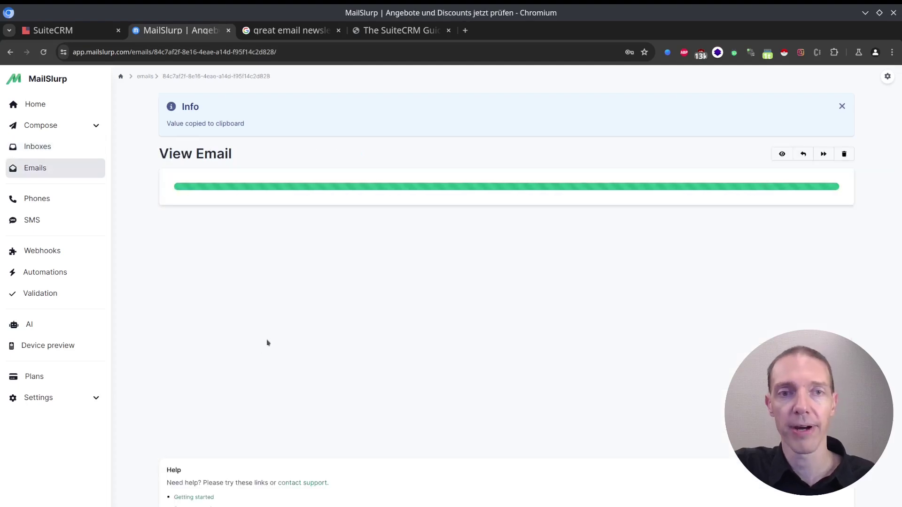
{"action": "scroll", "coordinate": [372, 291], "scroll_direction": "down", "scroll_amount": 2}
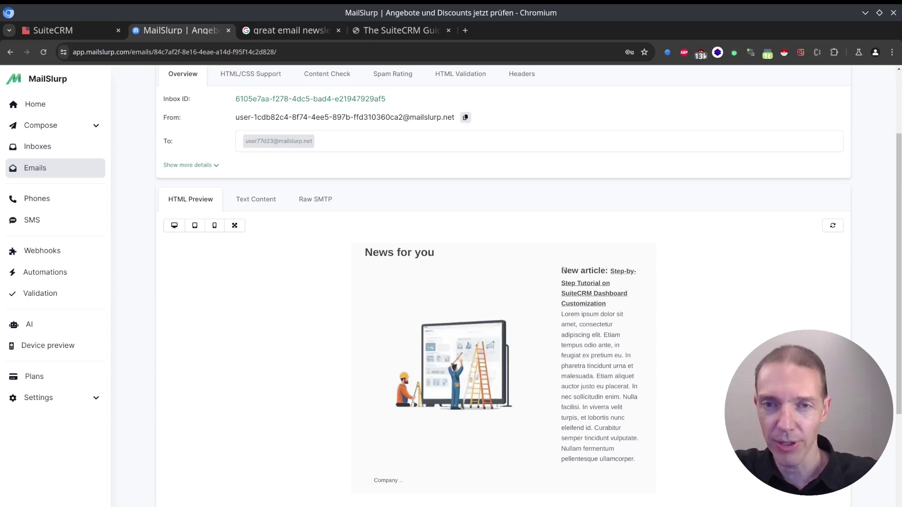
{"action": "left_click_drag", "start_coordinate": [562, 269], "coordinate": [603, 271]}
{"action": "left_click", "coordinate": [604, 272]}
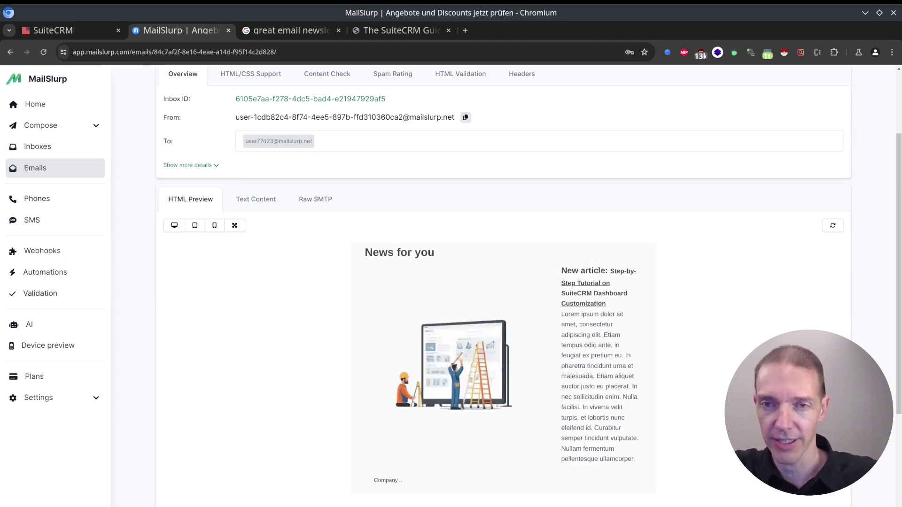
Preview the June newsletter at tablet and mobile widths, then return to the SuiteCRM lead
{"action": "left_click", "coordinate": [194, 227]}
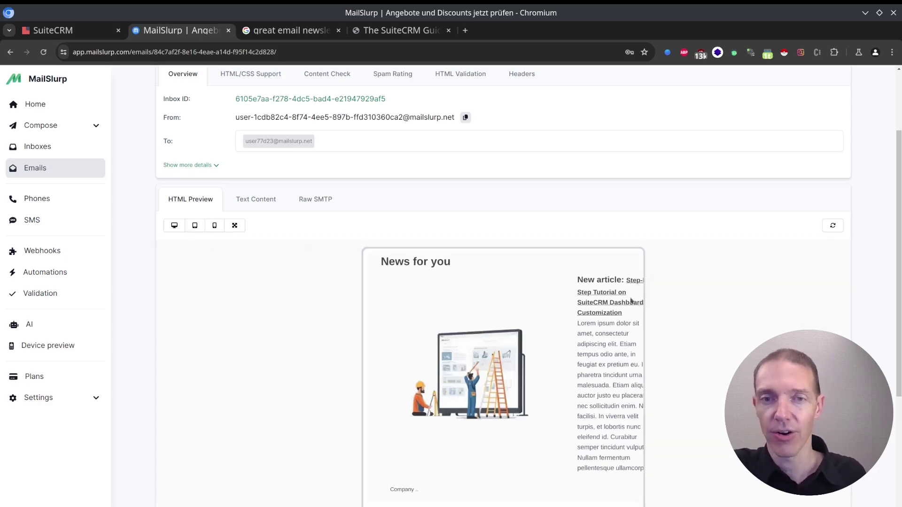
{"action": "left_click", "coordinate": [215, 226]}
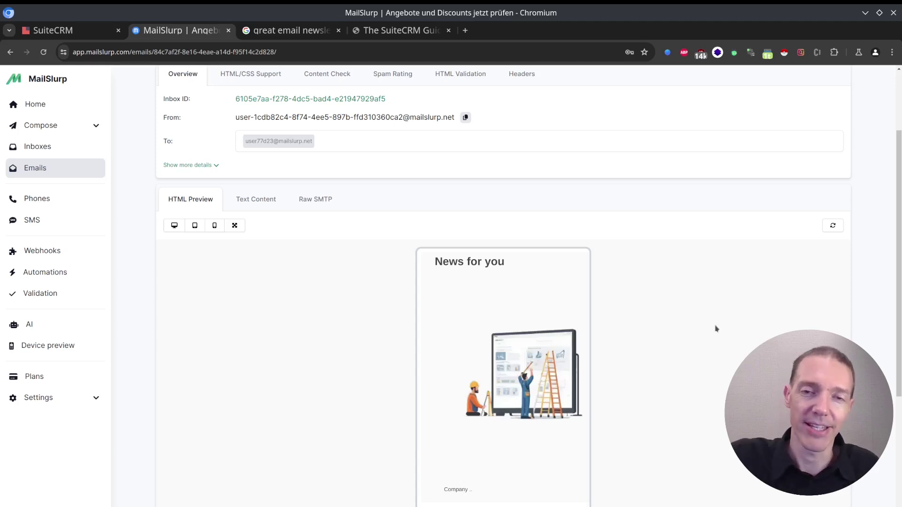
{"action": "scroll", "coordinate": [681, 338], "scroll_direction": "down", "scroll_amount": 6}
{"action": "left_click_drag", "start_coordinate": [495, 343], "coordinate": [467, 329]}
{"action": "scroll", "coordinate": [638, 312], "scroll_direction": "up", "scroll_amount": 6}
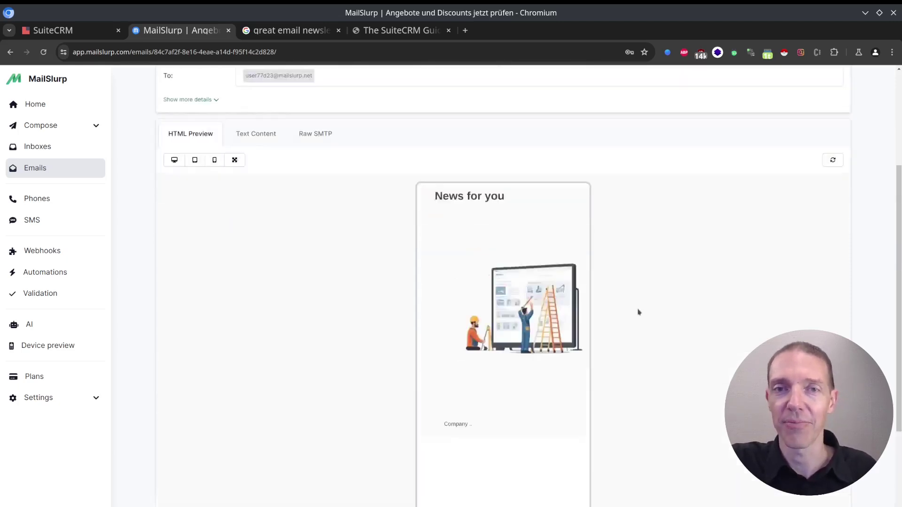
{"action": "scroll", "coordinate": [632, 315], "scroll_direction": "down", "scroll_amount": 2}
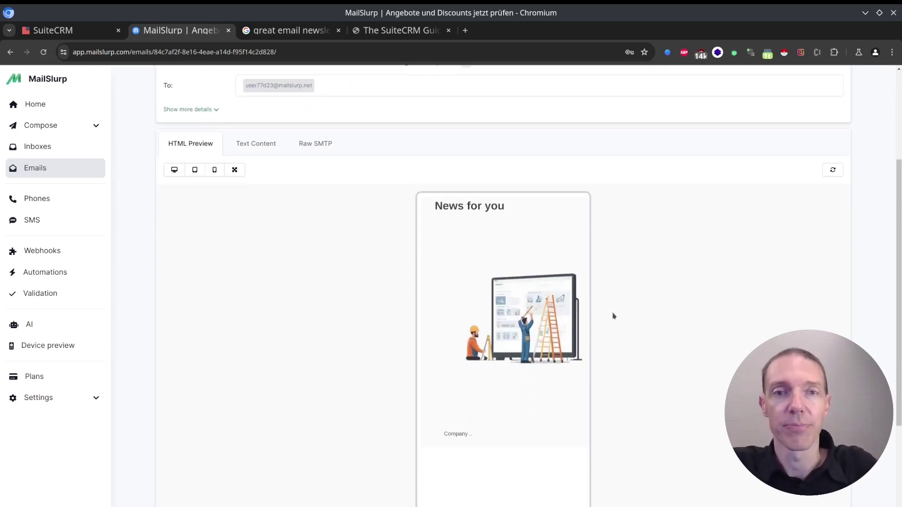
{"action": "scroll", "coordinate": [617, 315], "scroll_direction": "up", "scroll_amount": 4}
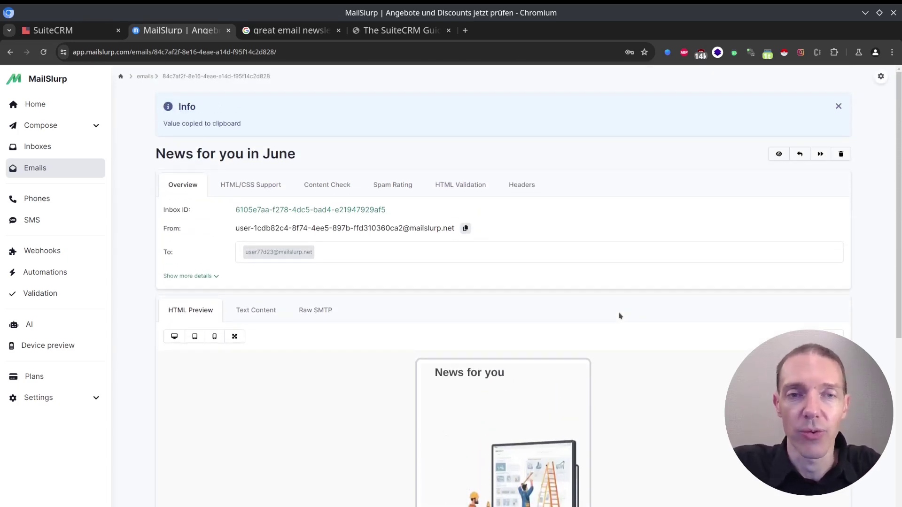
{"action": "scroll", "coordinate": [619, 315], "scroll_direction": "down", "scroll_amount": 2}
{"action": "key", "text": "ctrl+shift+Tab"}
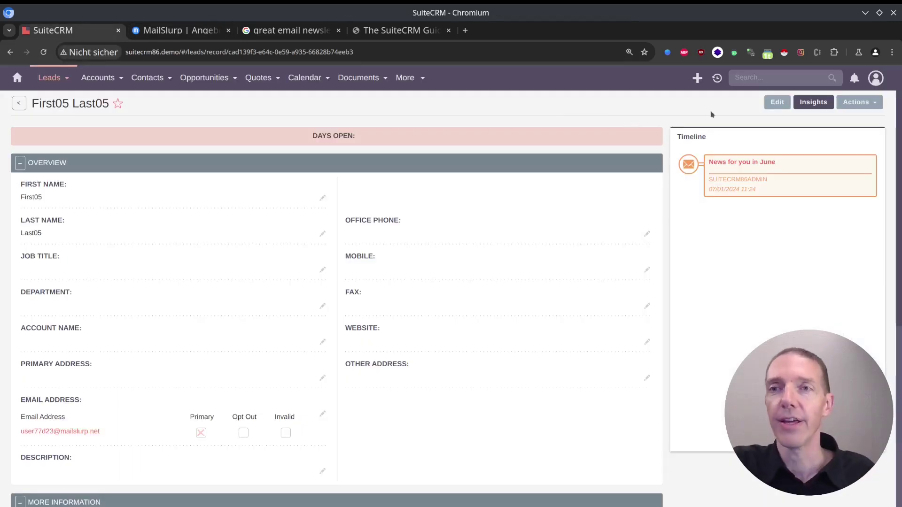
Set the Administrator profile's email editor to TinyMCE instead of Mozaik and save it
{"action": "mouse_move", "coordinate": [876, 80]}
{"action": "left_click", "coordinate": [808, 113]}
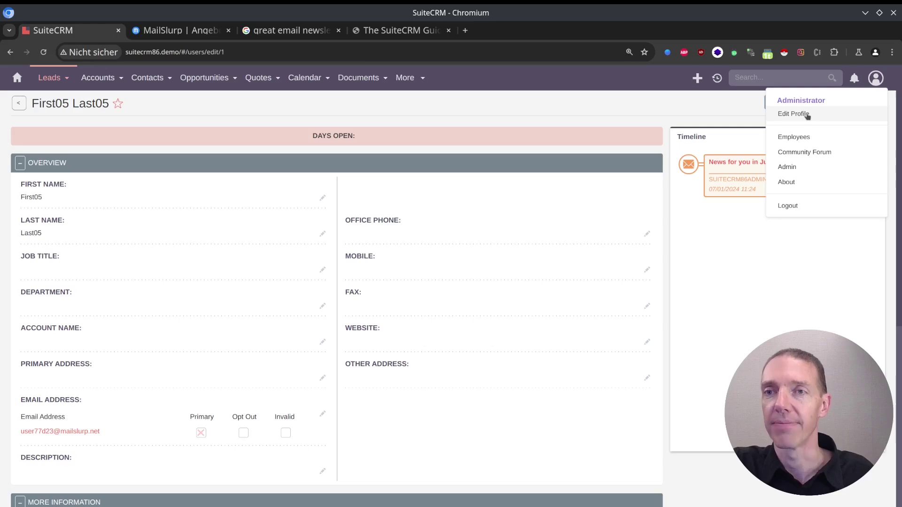
{"action": "scroll", "coordinate": [393, 287], "scroll_direction": "down", "scroll_amount": 10}
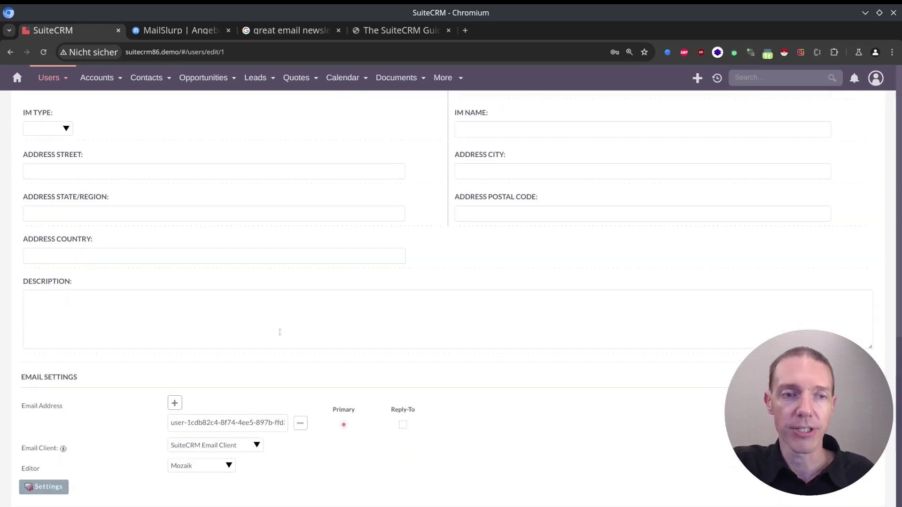
{"action": "left_click", "coordinate": [221, 466]}
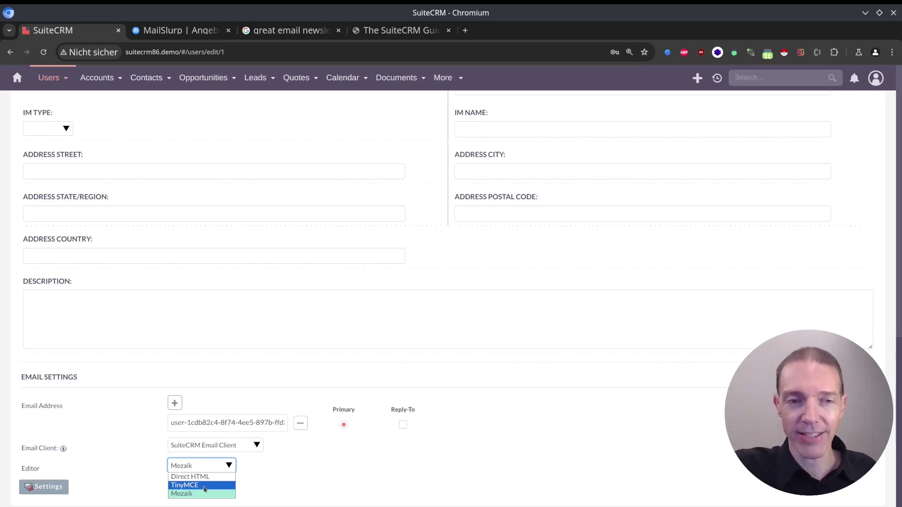
{"action": "left_click", "coordinate": [204, 487]}
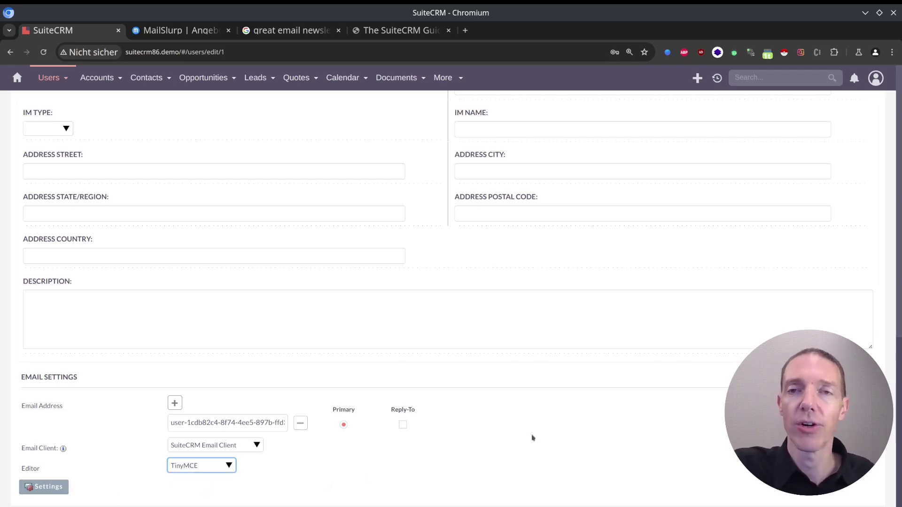
{"action": "scroll", "coordinate": [531, 434], "scroll_direction": "up", "scroll_amount": 20}
{"action": "left_click", "coordinate": [658, 120]}
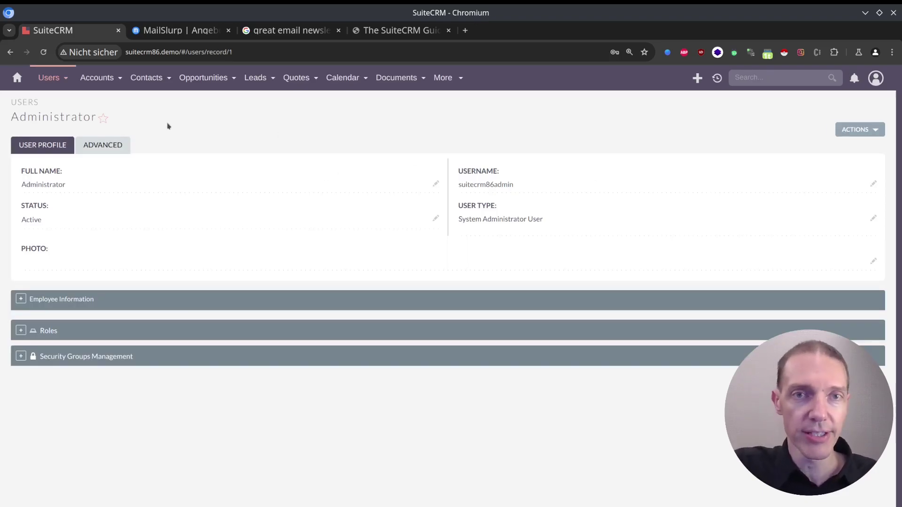
Create a new Campaign email template named 'Newsletter July 24'
{"action": "mouse_move", "coordinate": [444, 78]}
{"action": "scroll", "coordinate": [465, 235], "scroll_direction": "down", "scroll_amount": 4}
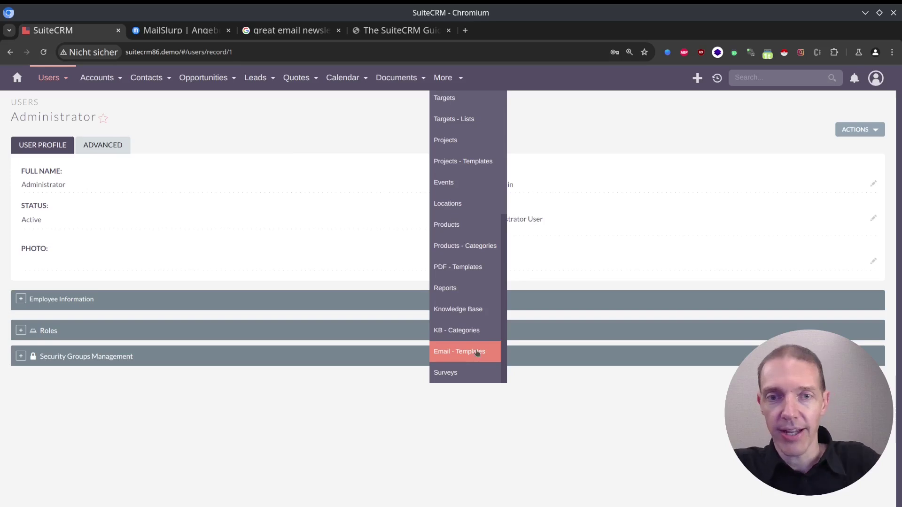
{"action": "left_click", "coordinate": [465, 352]}
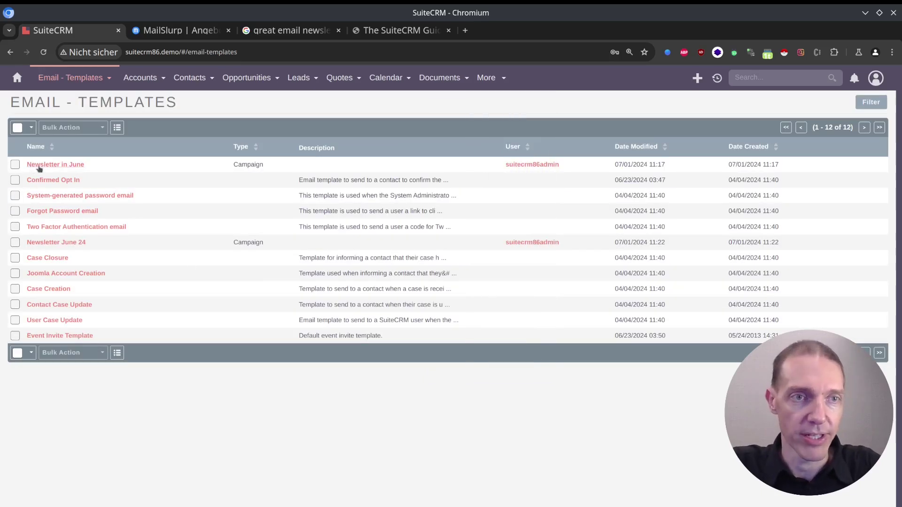
{"action": "mouse_move", "coordinate": [81, 77]}
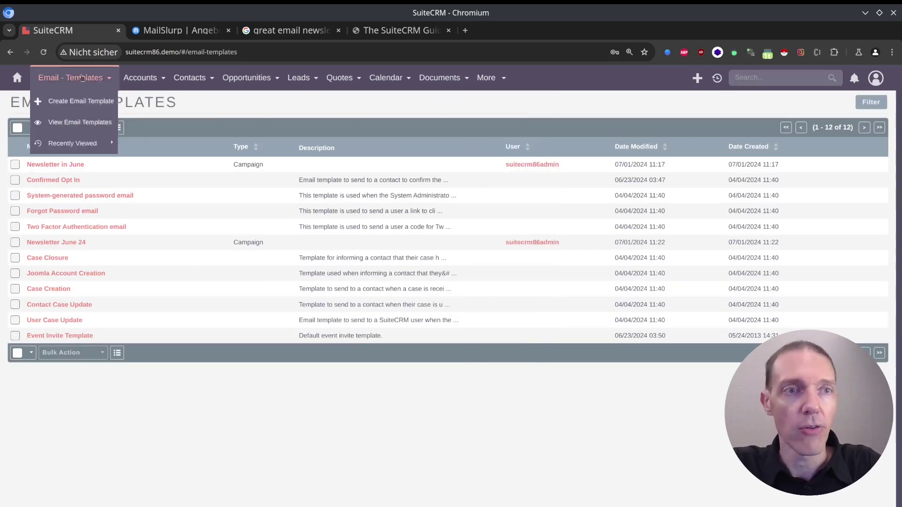
{"action": "left_click", "coordinate": [76, 101]}
{"action": "type", "text": "New"}
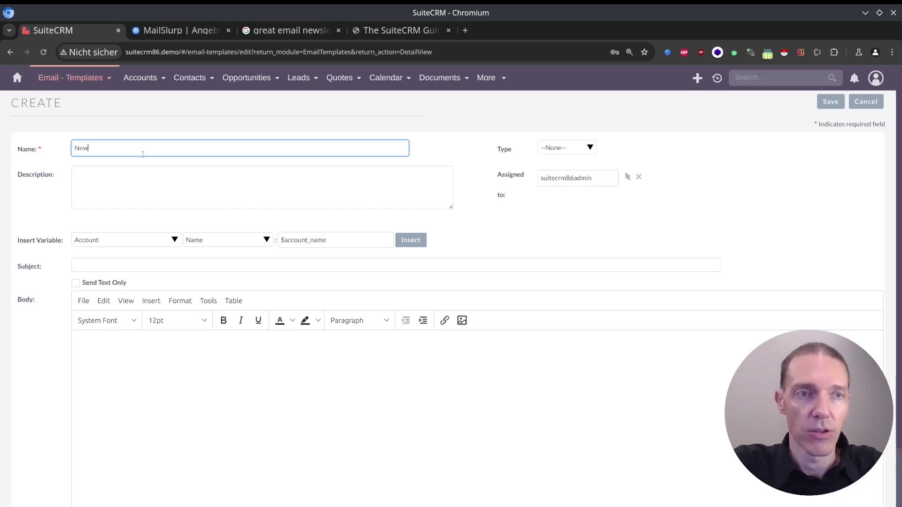
{"action": "type", "text": "sletter July 24"}
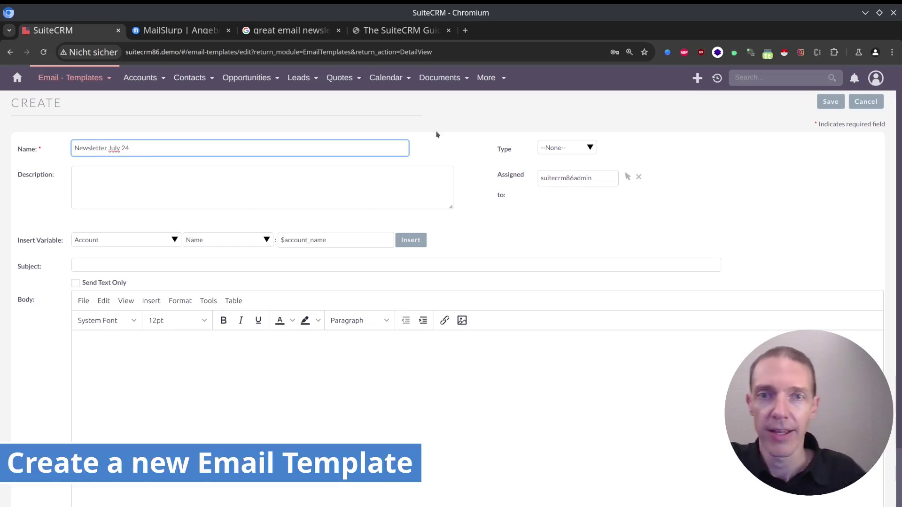
{"action": "left_click", "coordinate": [560, 145]}
{"action": "left_click", "coordinate": [565, 170]}
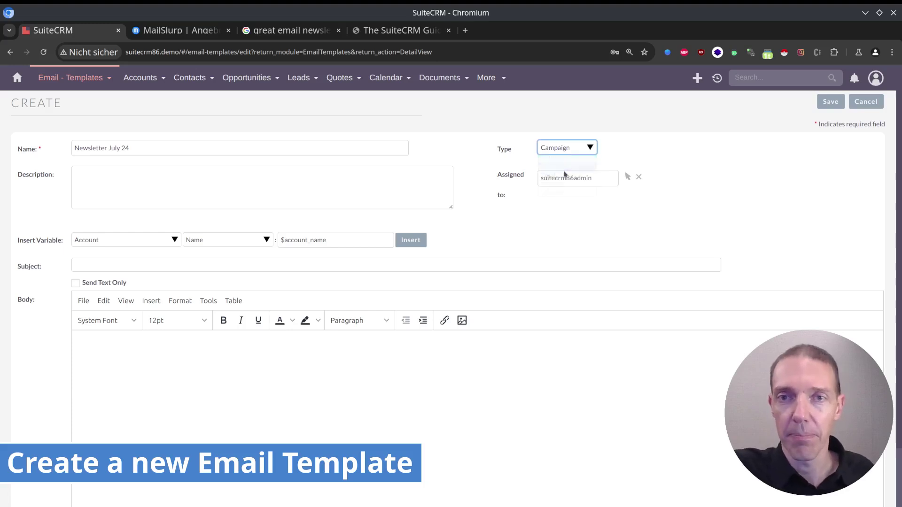
Enter the subject 'Discounts for you, be fast'
{"action": "left_click", "coordinate": [125, 260]}
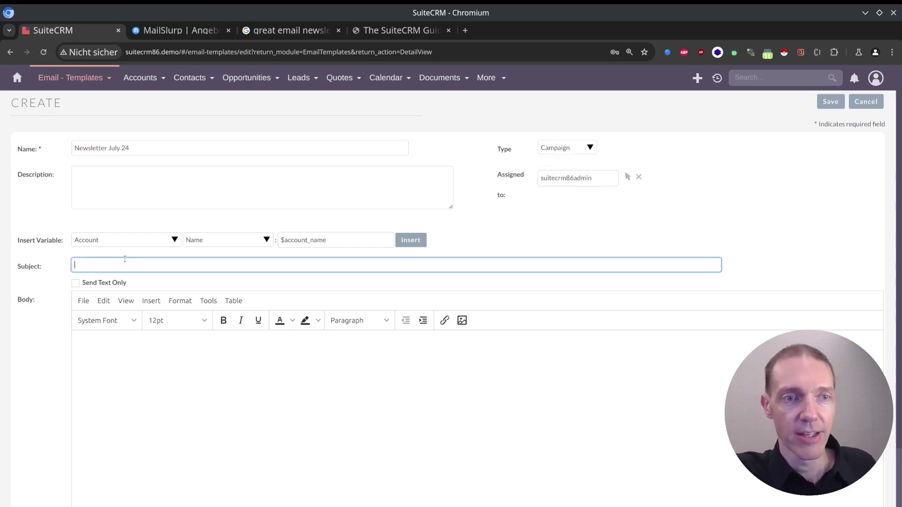
{"action": "type", "text": "D"}
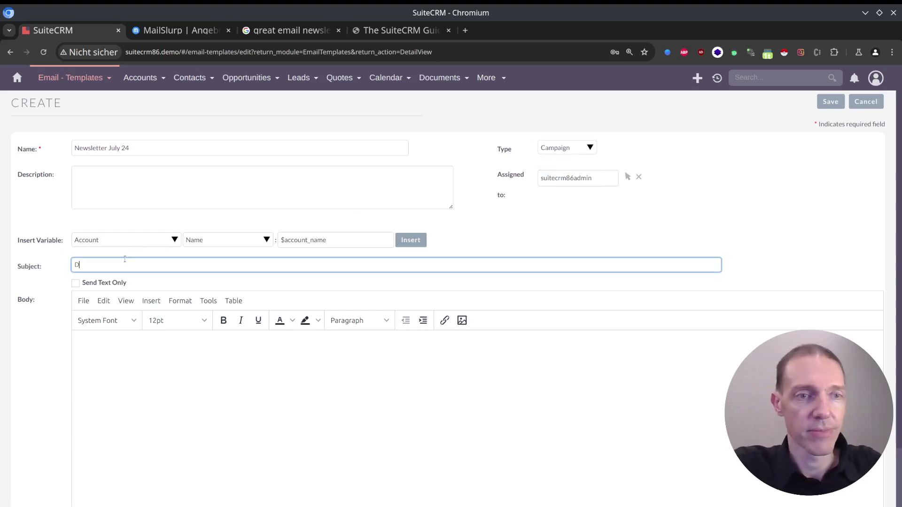
{"action": "type", "text": "iscounts for you"}
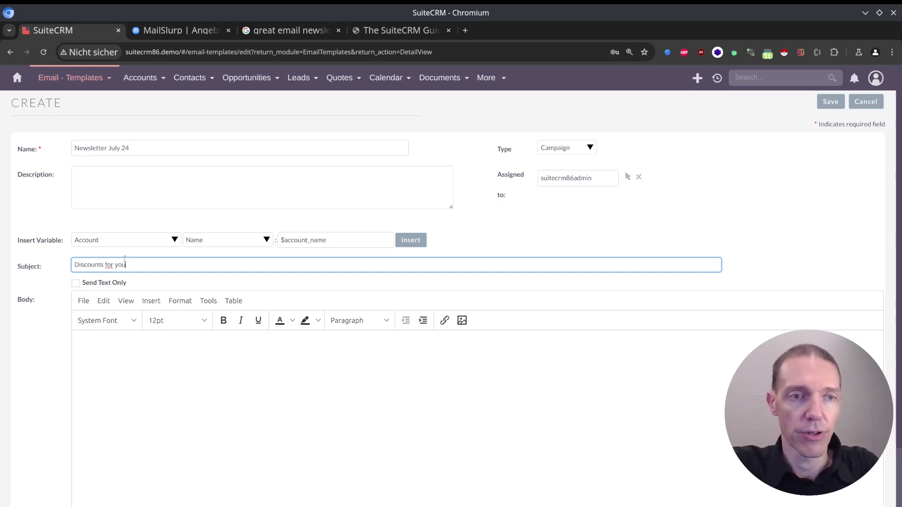
{"action": "type", "text": " in s"}
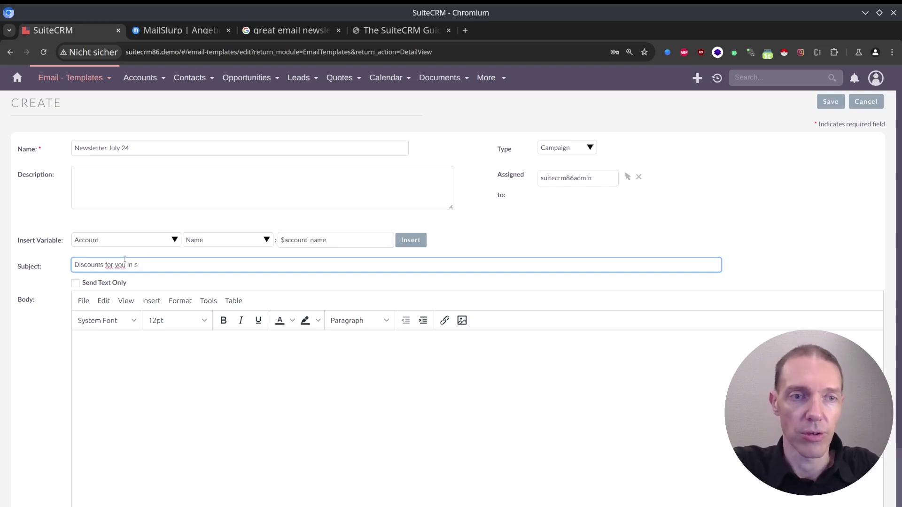
{"action": "key", "text": "BackSpace"}
{"action": "key", "text": "BackSpace"}
{"action": "key", "text": "BackSpace"}
{"action": "key", "text": "BackSpace"}
{"action": "key", "text": "BackSpace"}
{"action": "type", "text": ", "}
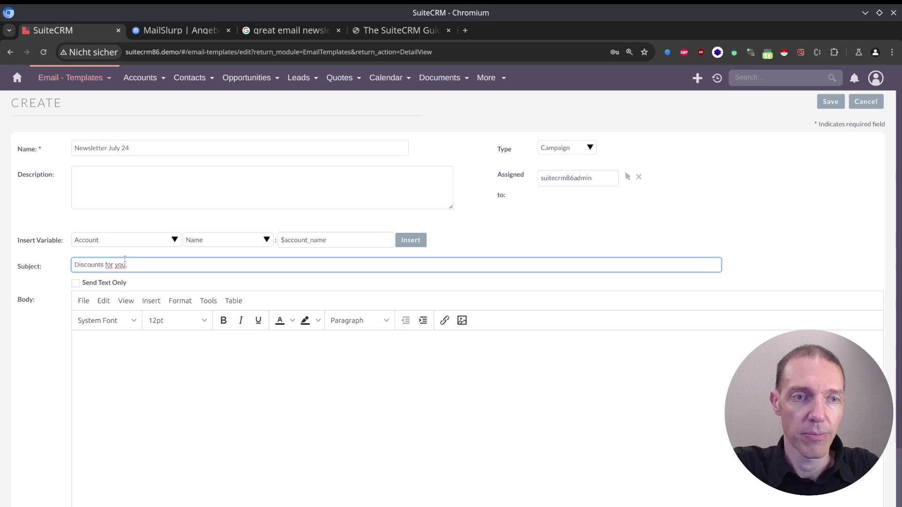
{"action": "type", "text": "be fast"}
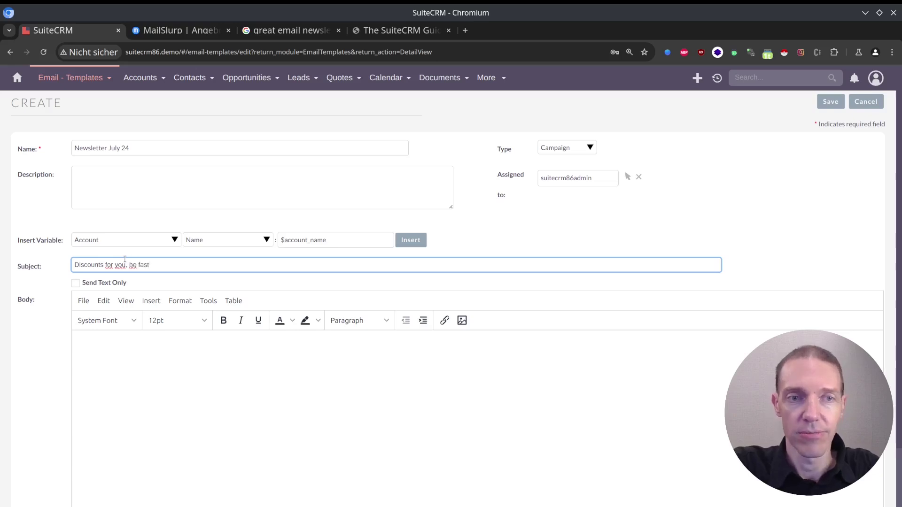
{"action": "left_click", "coordinate": [192, 376]}
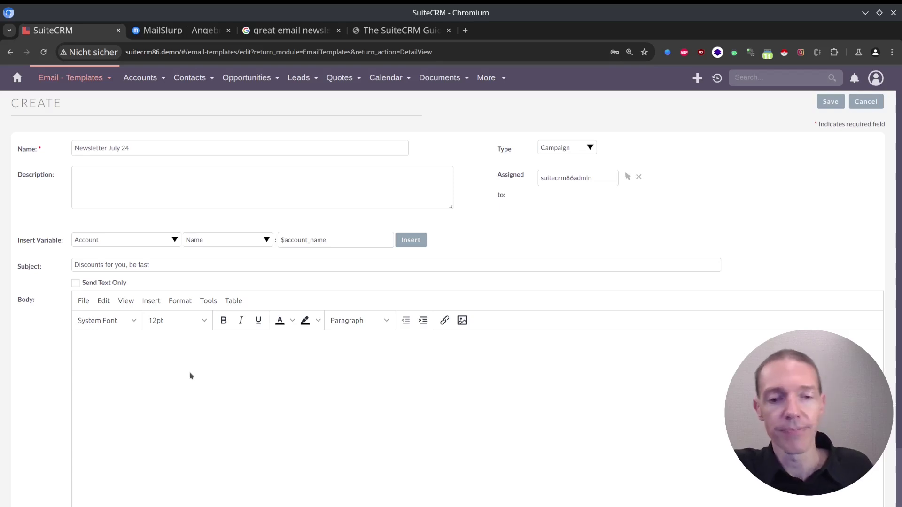
Start the body with 'Hello' followed by the Lead First Name variable $lead_first_name
{"action": "type", "text": "Hello"}
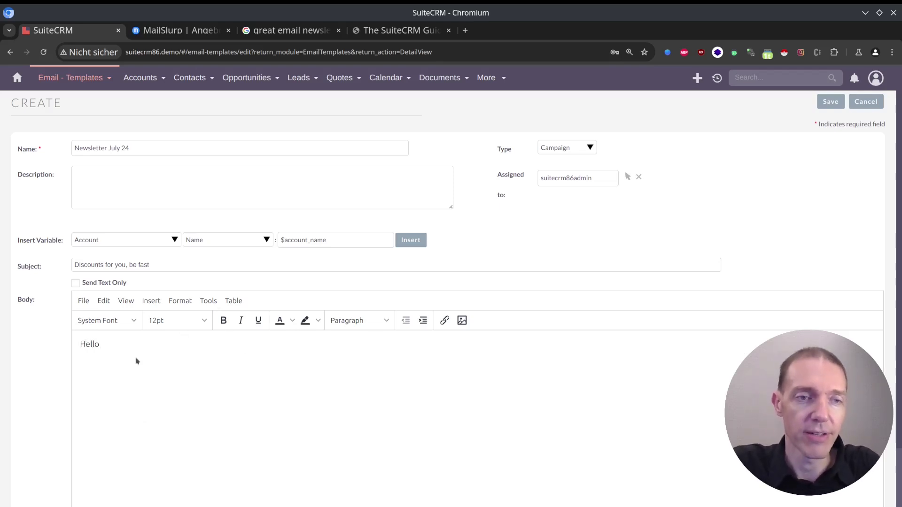
{"action": "scroll", "coordinate": [245, 384], "scroll_direction": "down", "scroll_amount": 3}
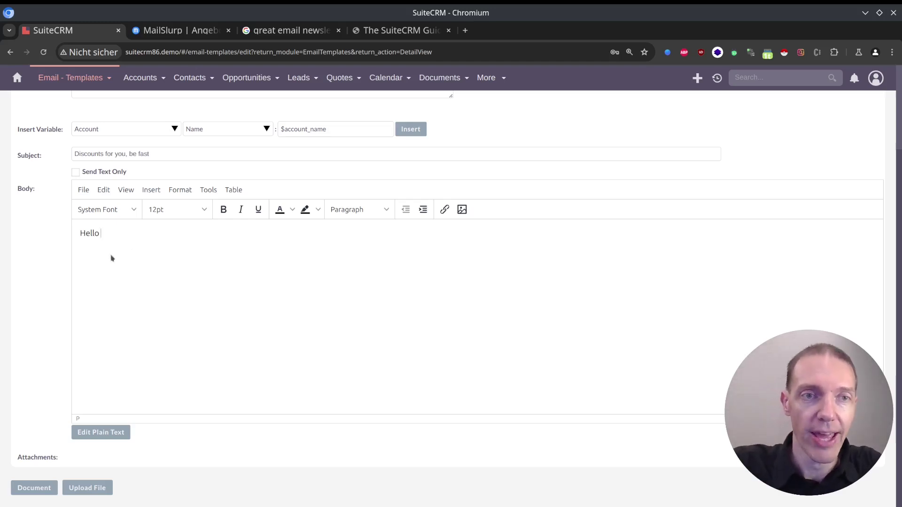
{"action": "left_click", "coordinate": [146, 130]}
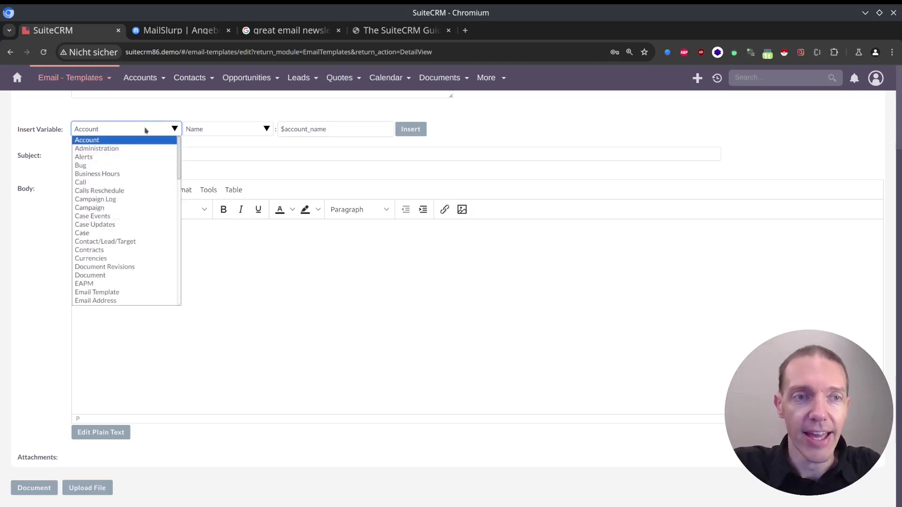
{"action": "key", "text": "l"}
{"action": "key", "text": "Return"}
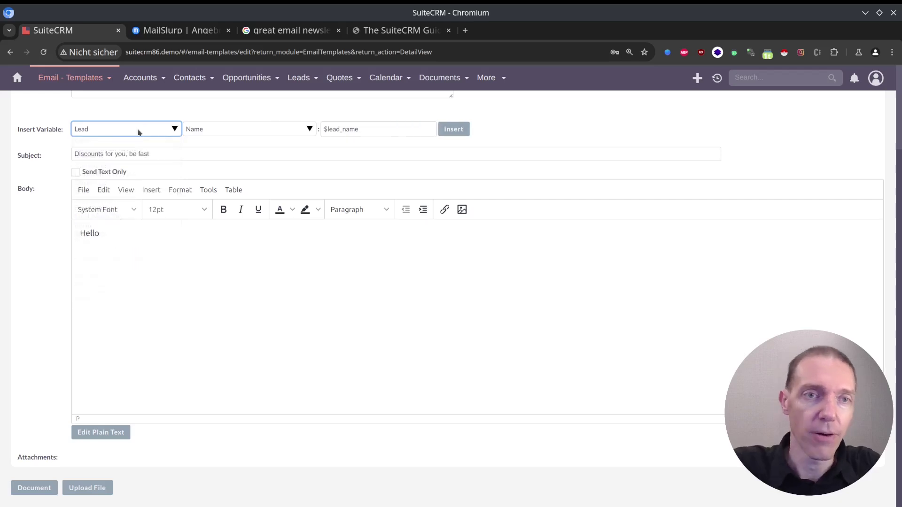
{"action": "left_click", "coordinate": [200, 131]}
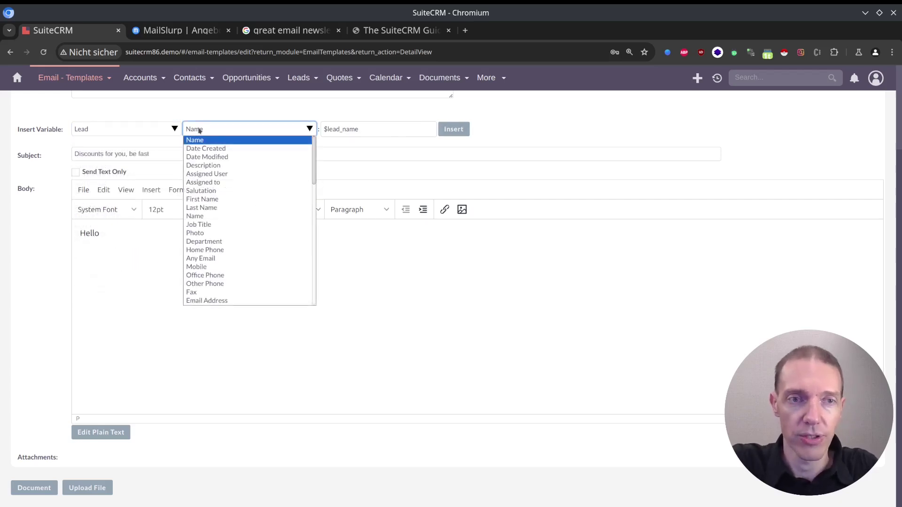
{"action": "key", "text": "f"}
{"action": "key", "text": "Return"}
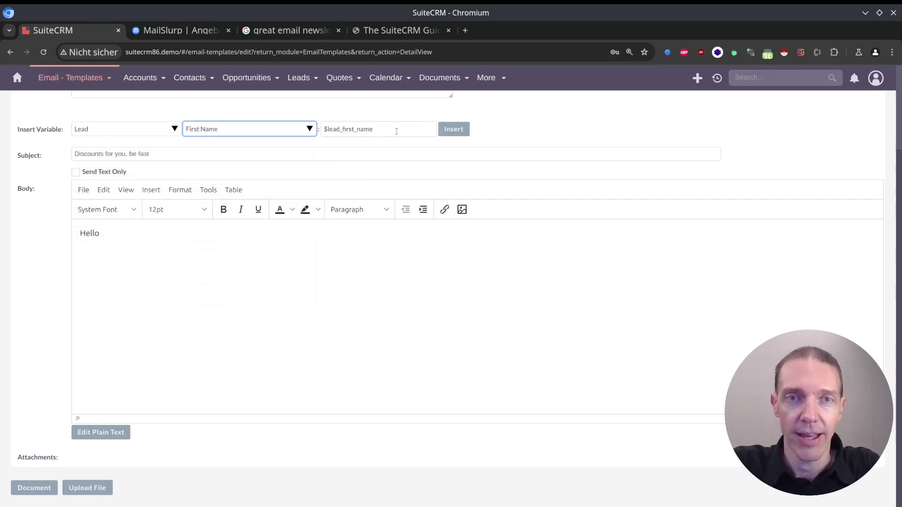
{"action": "left_click", "coordinate": [397, 132]}
{"action": "left_click", "coordinate": [160, 238]}
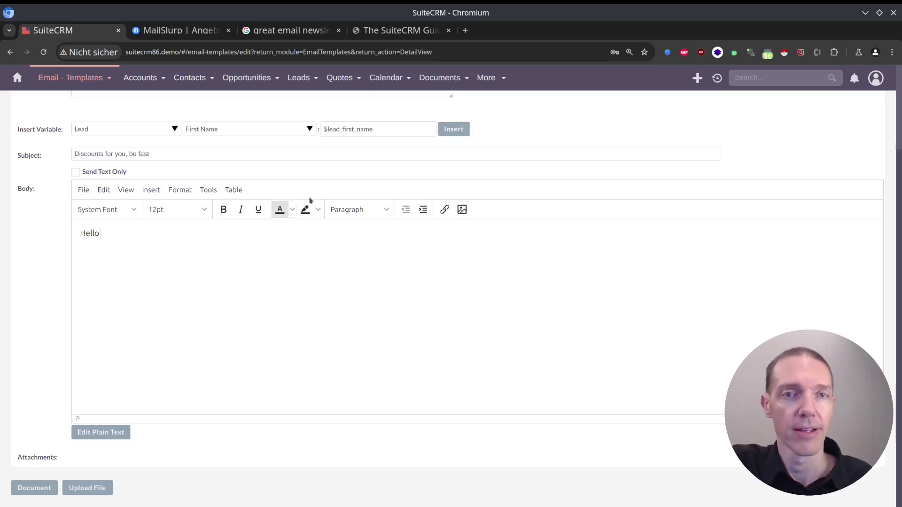
{"action": "left_click", "coordinate": [452, 129]}
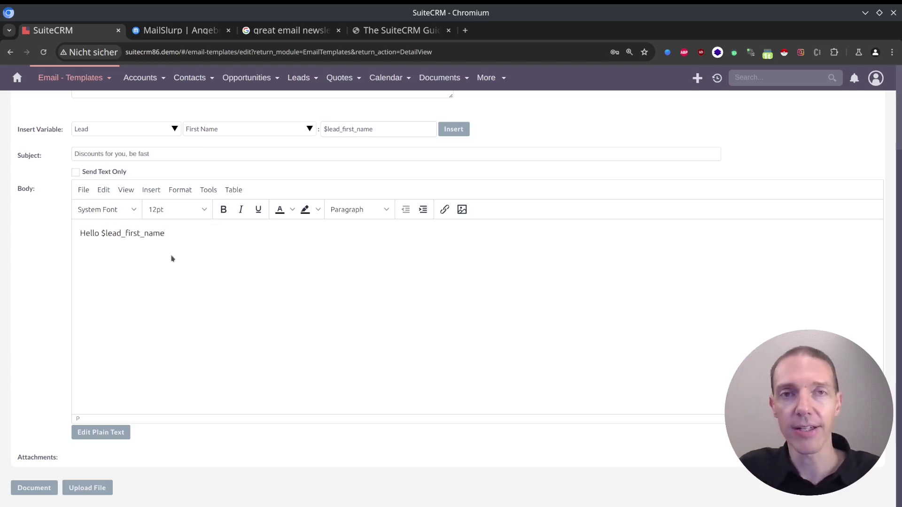
Add a comma and a new line reading 'you've got news:'
{"action": "type", "text": ","}
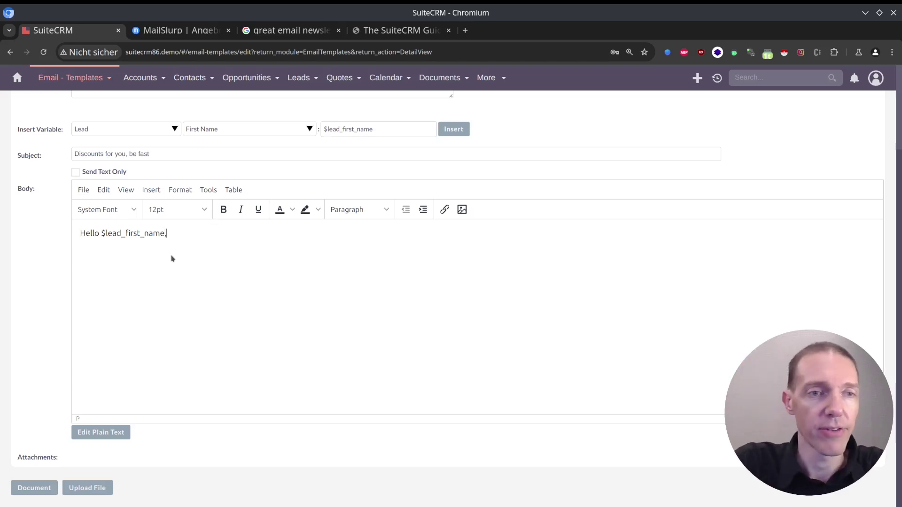
{"action": "key", "text": "Return"}
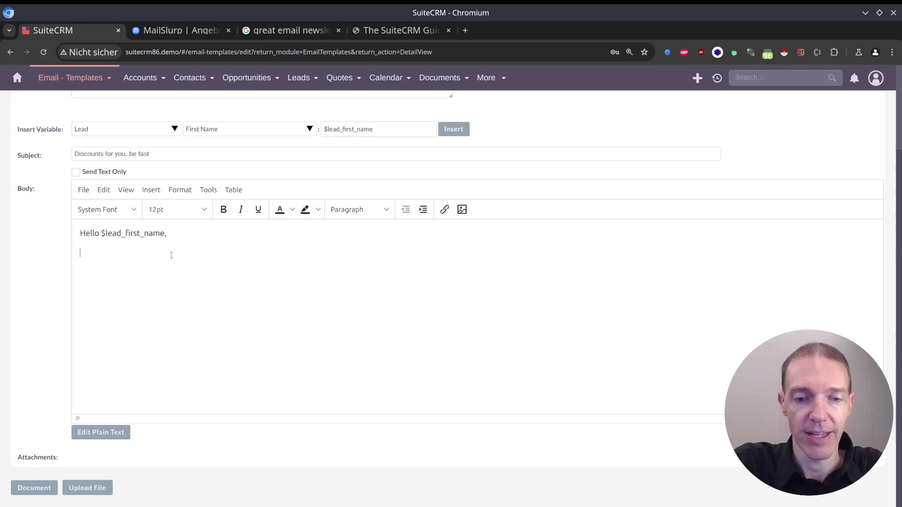
{"action": "type", "text": "wes"}
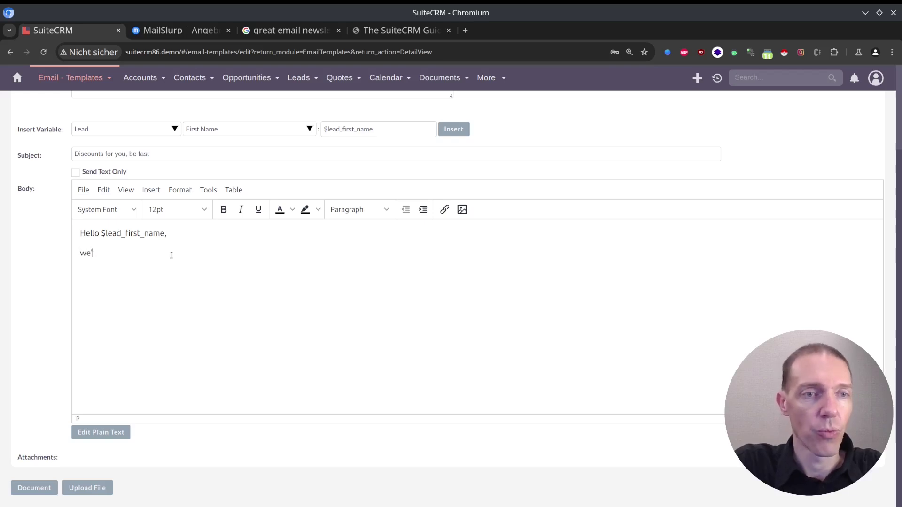
{"action": "key", "text": "BackSpace"}
{"action": "key", "text": "BackSpace"}
{"action": "key", "text": "BackSpace"}
{"action": "type", "text": "you"}
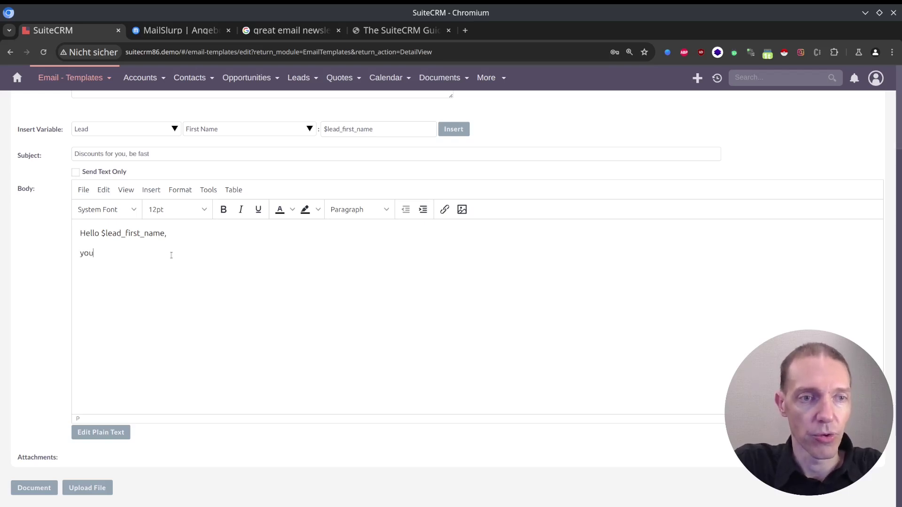
{"action": "type", "text": "'ve got new"}
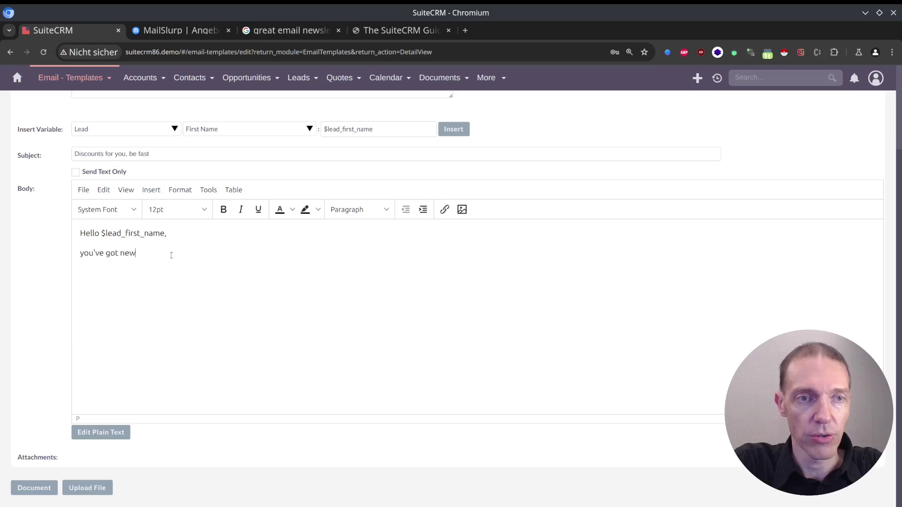
{"action": "type", "text": "s:"}
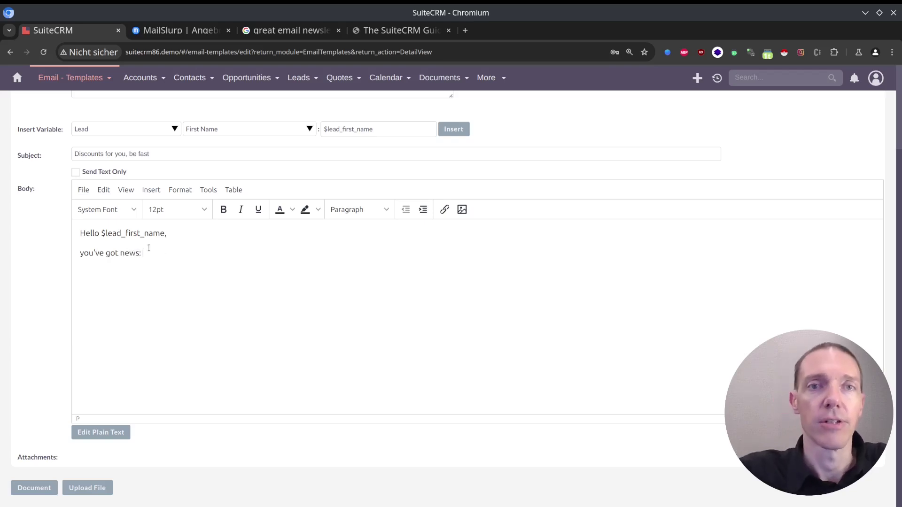
Copy the customization illustration's image address from The SuiteCRM Guide
{"action": "key", "text": "ctrl+4"}
{"action": "left_click_drag", "start_coordinate": [590, 277], "coordinate": [306, 279]}
{"action": "key", "text": "ctrl+c"}
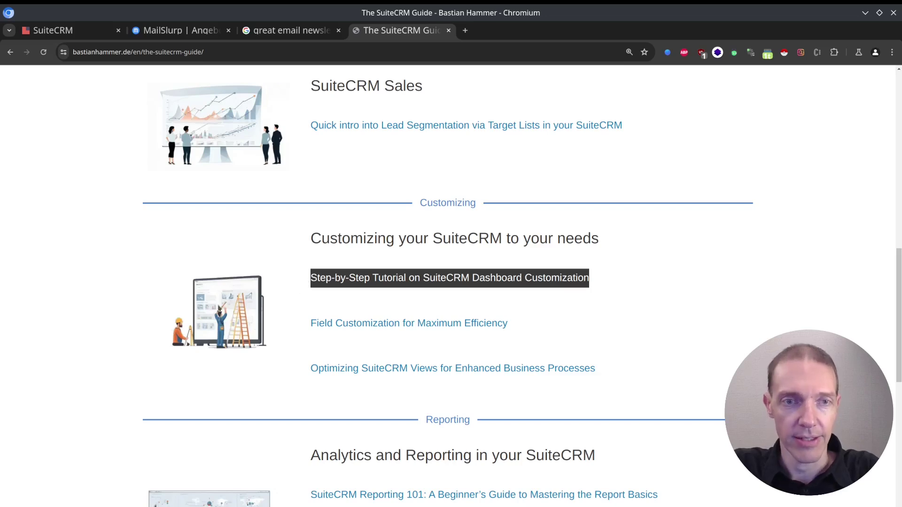
{"action": "right_click", "coordinate": [219, 308]}
{"action": "left_click", "coordinate": [274, 382]}
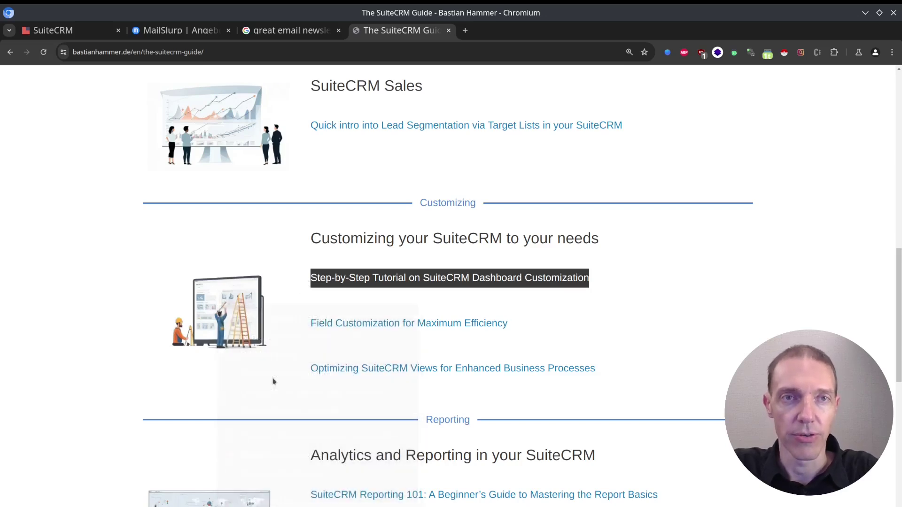
Insert the illustration from the copied URL with alternative description 'SuiteCRM Customization'
{"action": "key", "text": "ctrl+1"}
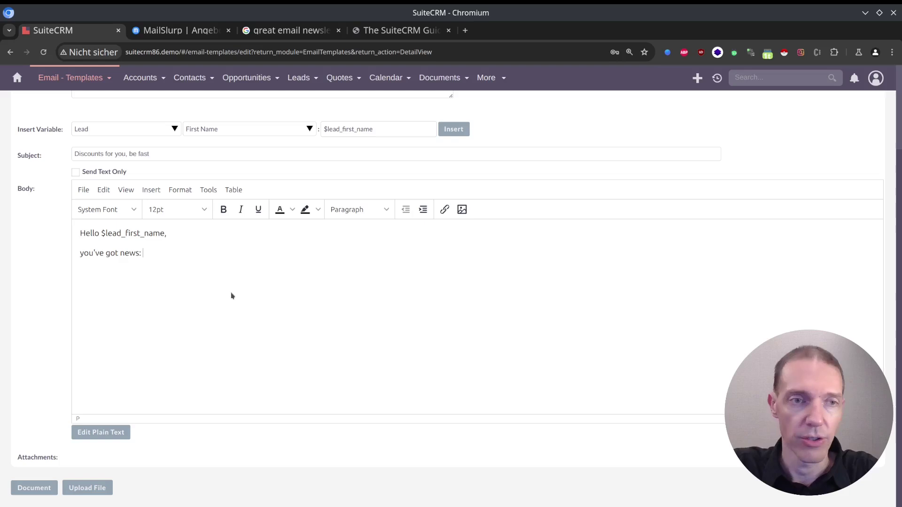
{"action": "left_click", "coordinate": [462, 213]}
{"action": "type", "text": "https://www.bastianhammer.de/wp-content/uploads/2024/03/suitecrm-guide-customizing-suitecrm.webp"}
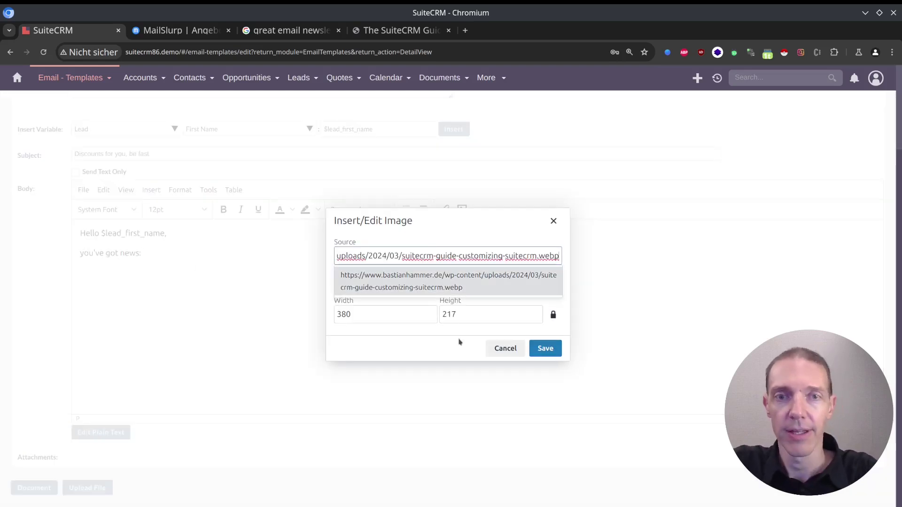
{"action": "left_click", "coordinate": [413, 322]}
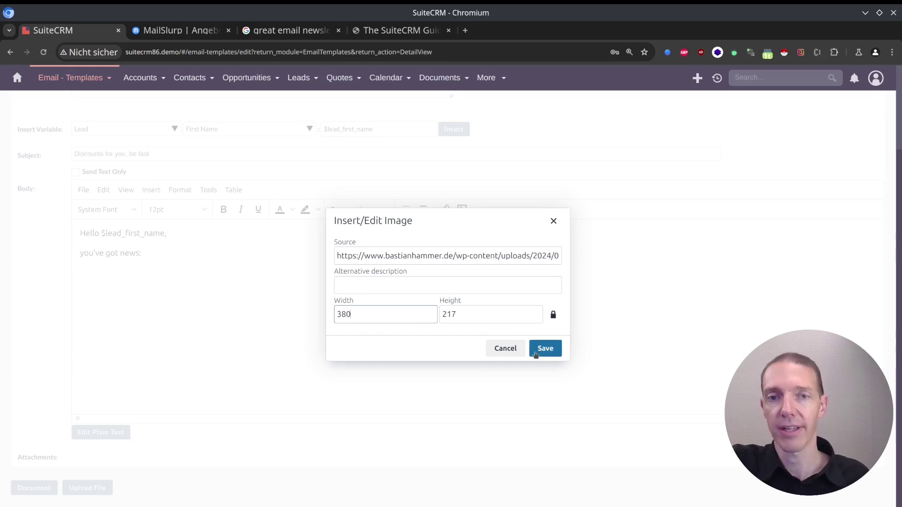
{"action": "left_click", "coordinate": [429, 288]}
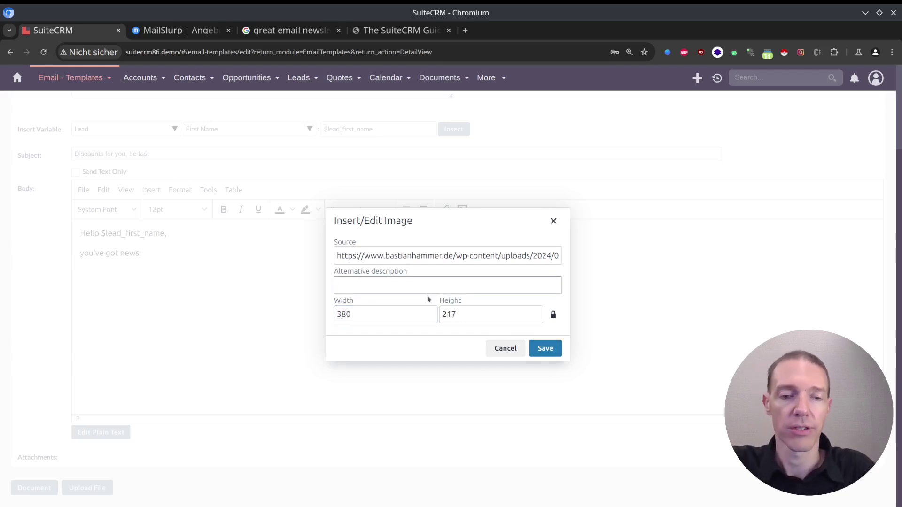
{"action": "type", "text": "SuiteCRM Custom"}
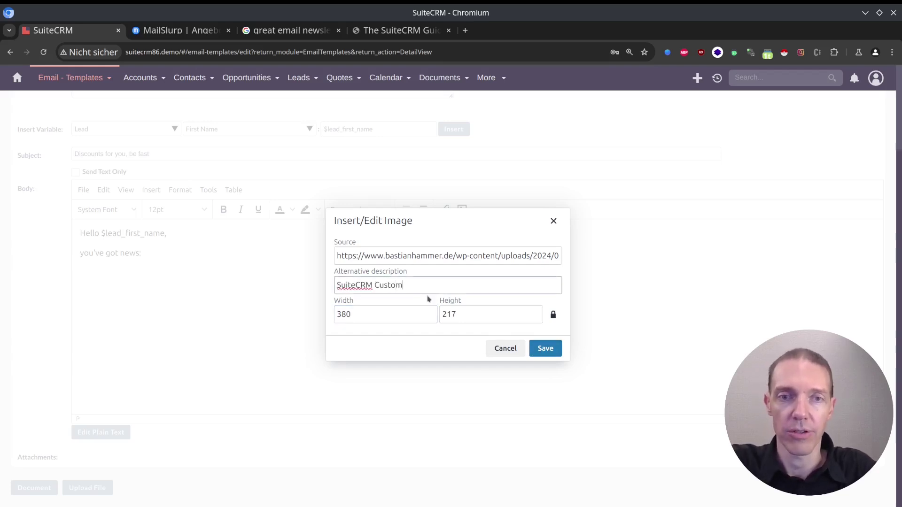
{"action": "type", "text": "ization"}
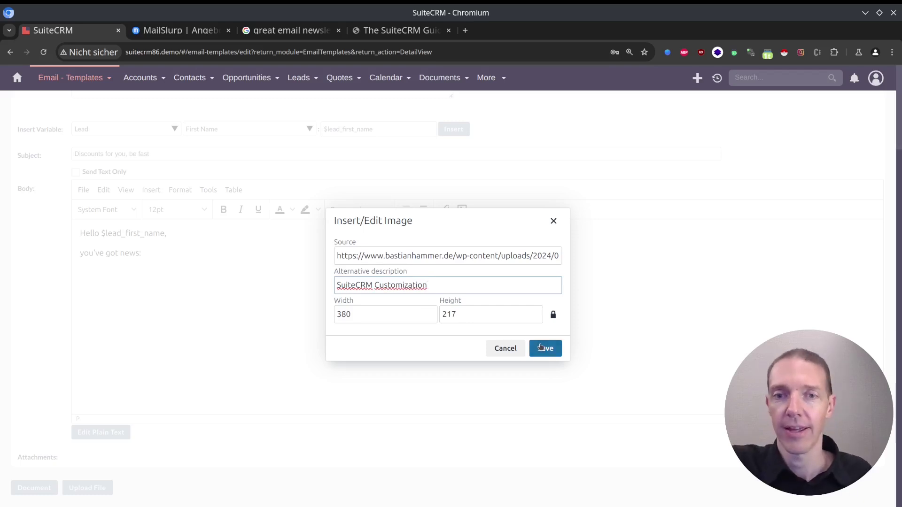
{"action": "left_click", "coordinate": [543, 349]}
{"action": "left_click", "coordinate": [333, 374]}
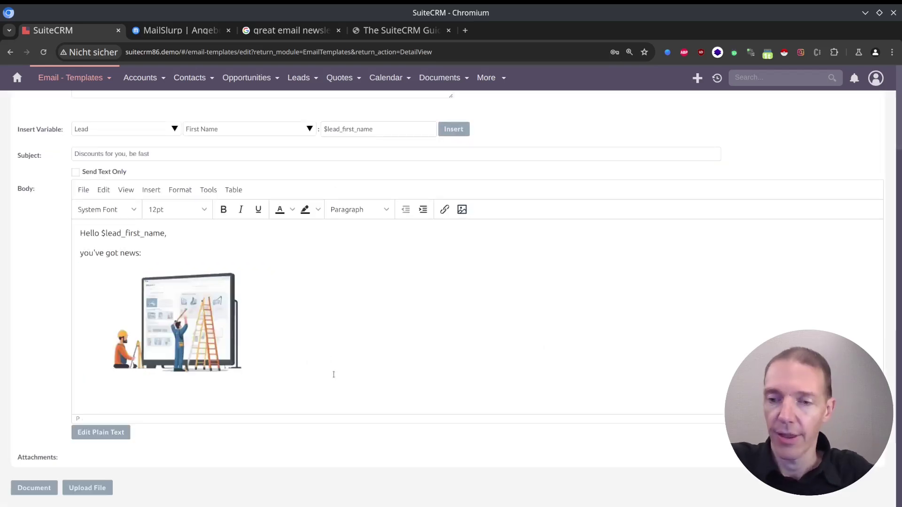
Paste the Step-by-Step Tutorial title below the image
{"action": "key", "text": "ctrl+shift+Tab"}
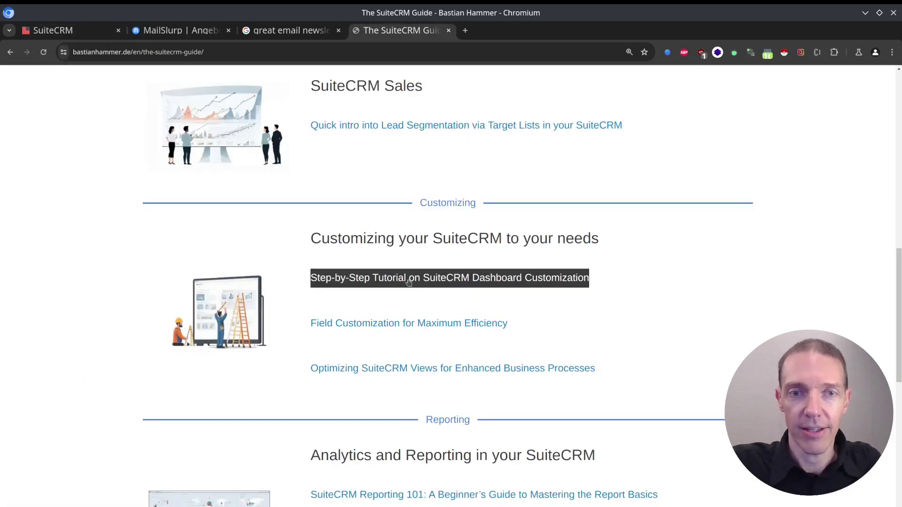
{"action": "key", "text": "ctrl+Tab"}
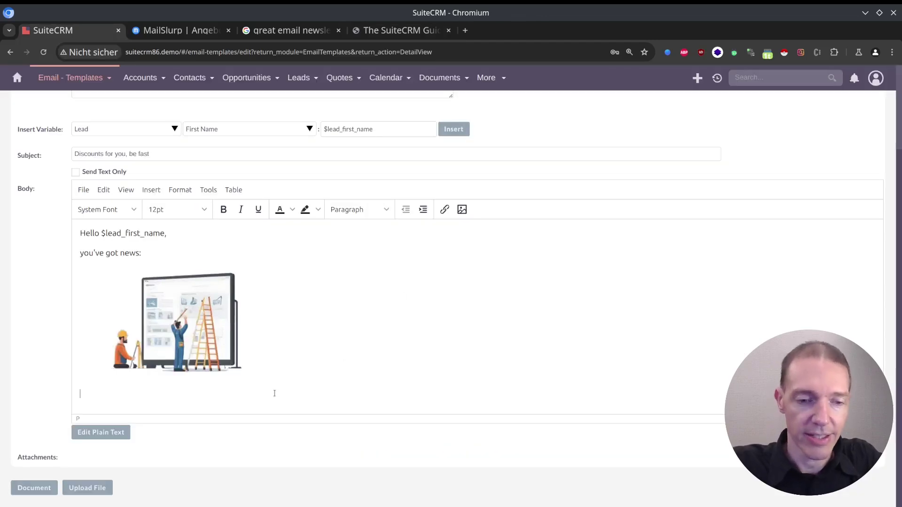
{"action": "key", "text": "ctrl+v"}
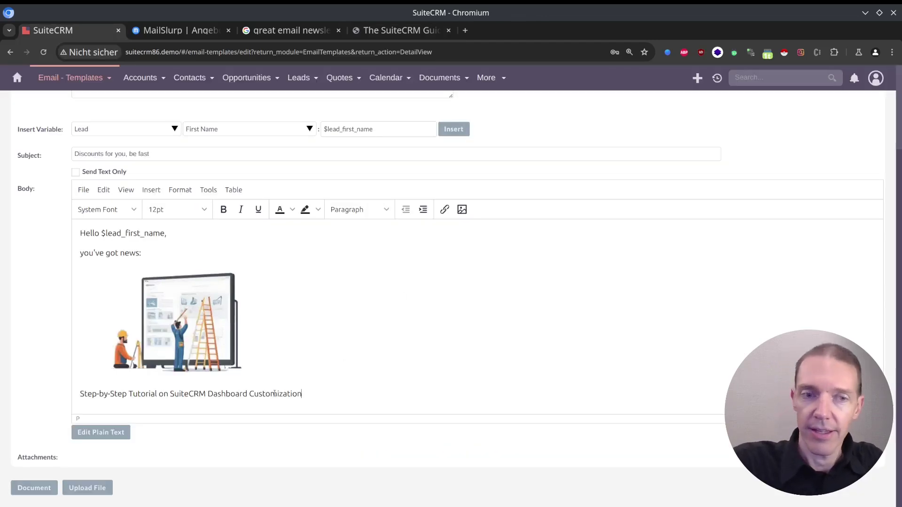
Add a bold 'New article:' line above the tutorial title
{"action": "key", "text": "Up"}
{"action": "key", "text": "End"}
{"action": "key", "text": "Return"}
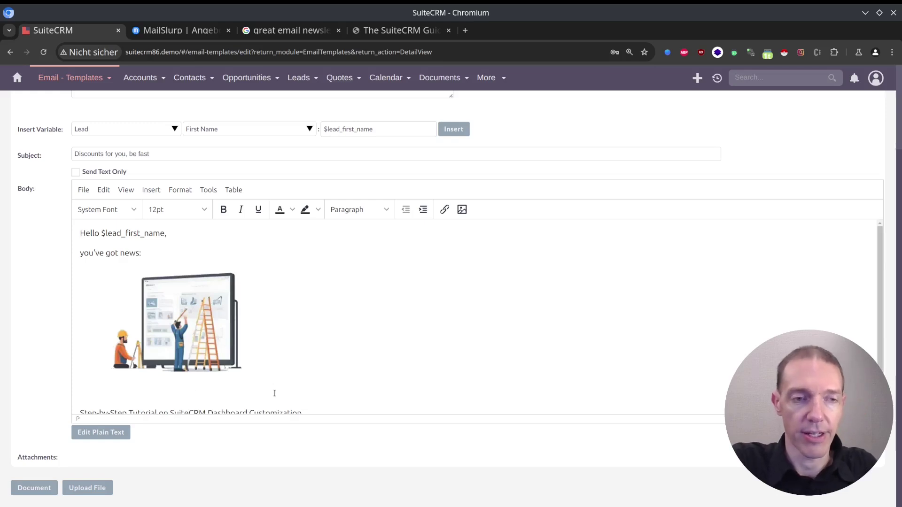
{"action": "type", "text": "New article:"}
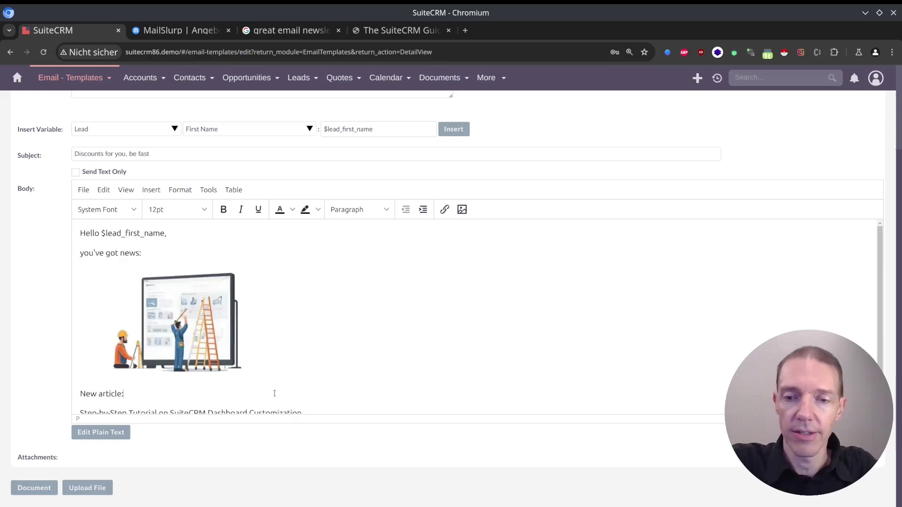
{"action": "key", "text": "shift+Home"}
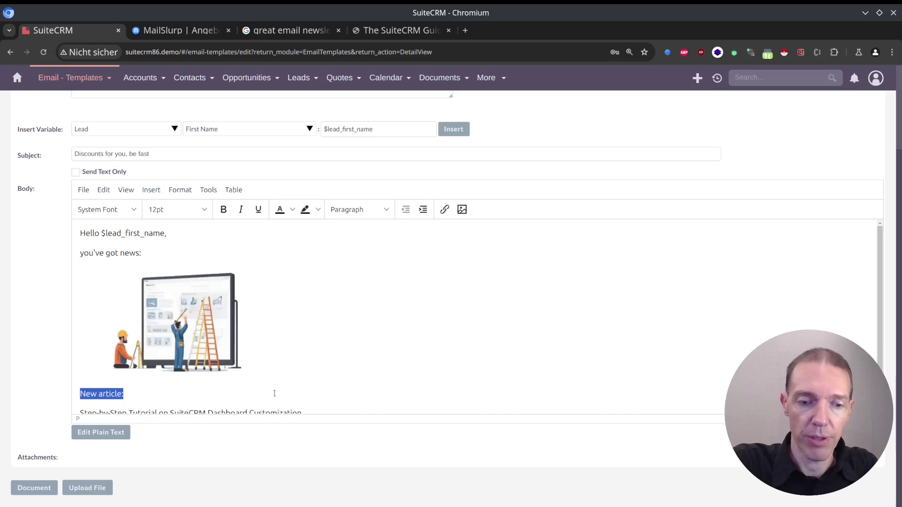
{"action": "key", "text": "ctrl+b"}
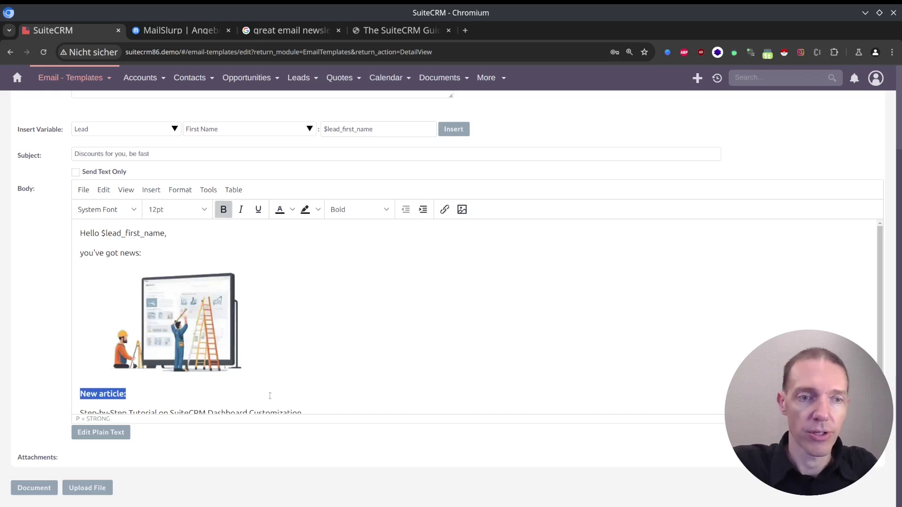
Select the whole tutorial title line in the body
{"action": "scroll", "coordinate": [324, 353], "scroll_direction": "down", "scroll_amount": 1}
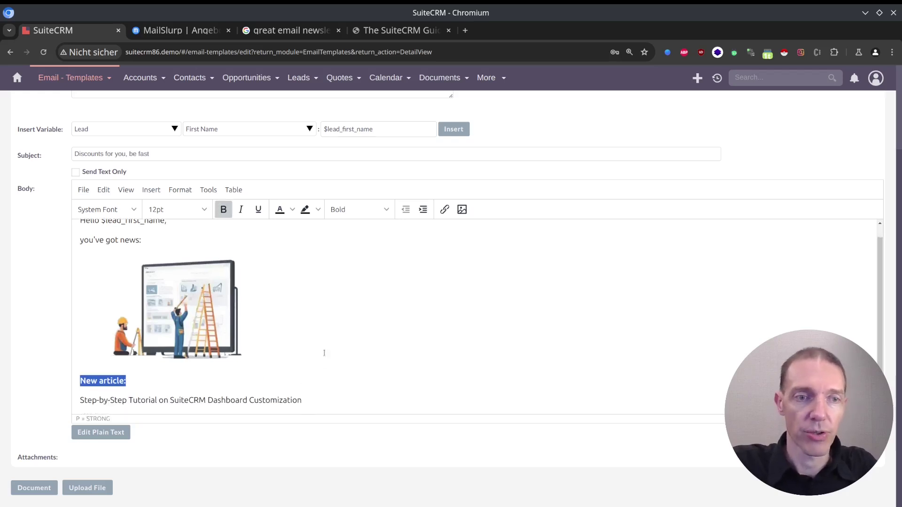
{"action": "left_click", "coordinate": [317, 400]}
{"action": "key", "text": "shift+Home"}
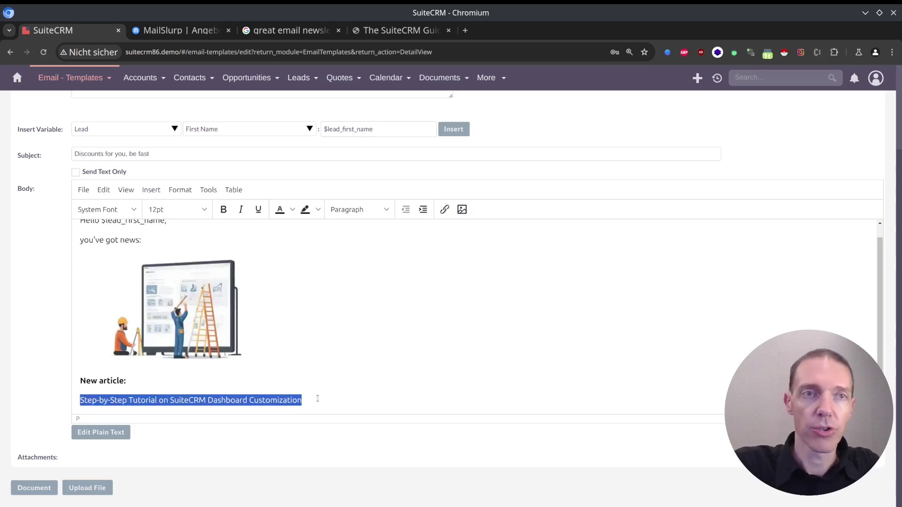
{"action": "key", "text": "ctrl+shift+Tab"}
Link the tutorial title to its bastianhammer.de article URL, opening in a new window
{"action": "right_click", "coordinate": [382, 278]}
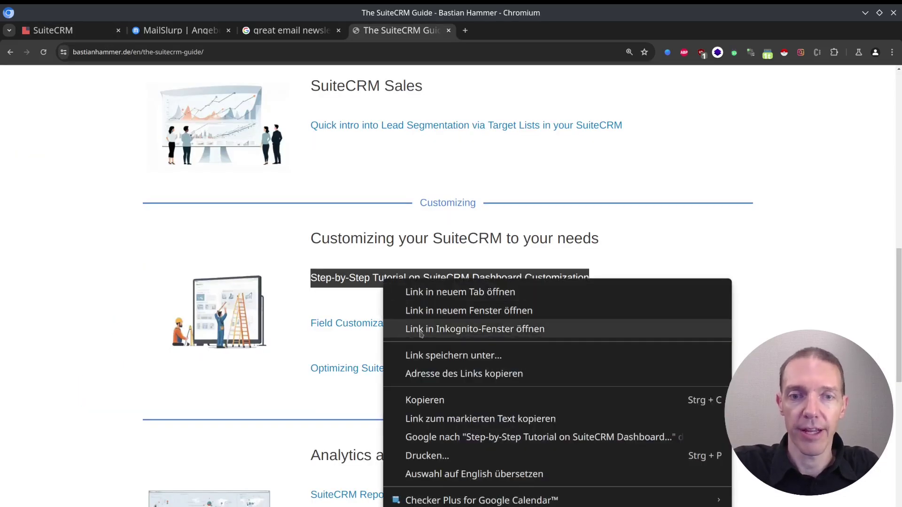
{"action": "left_click", "coordinate": [444, 375]}
{"action": "key", "text": "ctrl+Tab"}
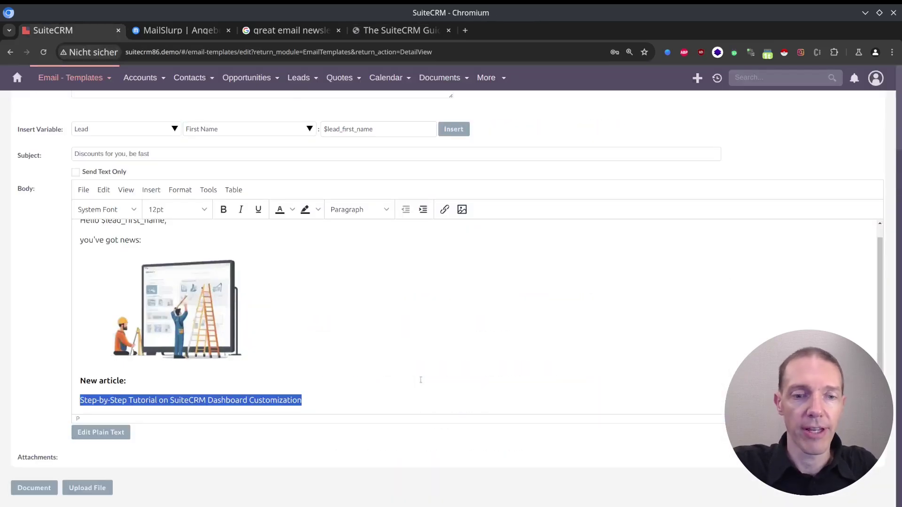
{"action": "key", "text": "ctrl+k"}
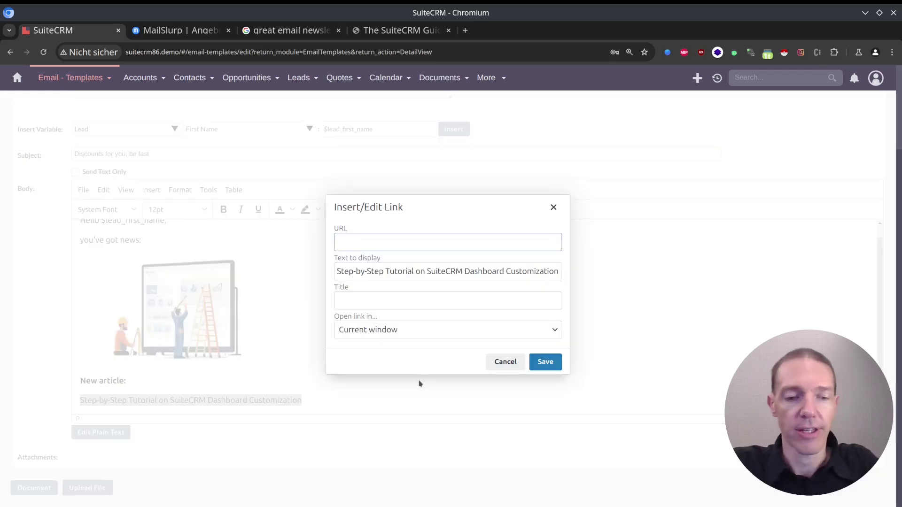
{"action": "type", "text": "https://www.bastianhammer.de/en/the-suitecrm-guide/a-step-by-step-tutorial-on-suitecrm-dashboard-customization/"}
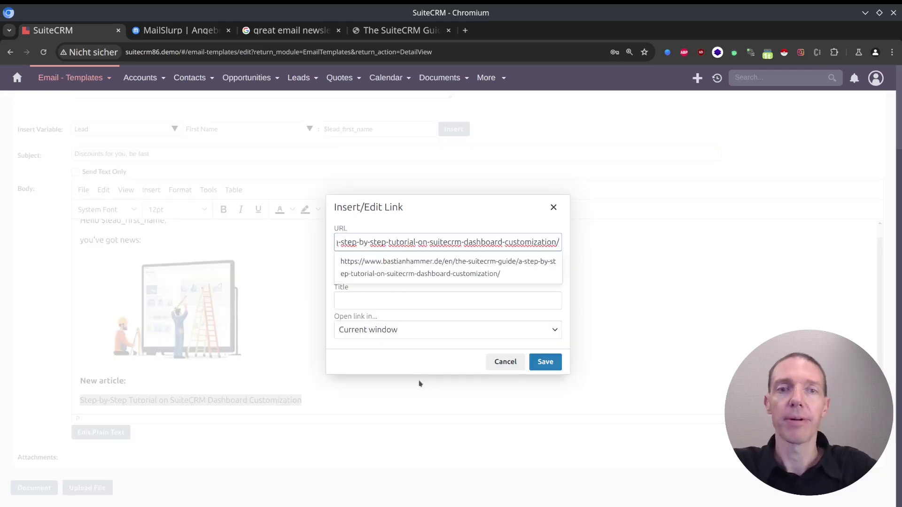
{"action": "left_click", "coordinate": [440, 273]}
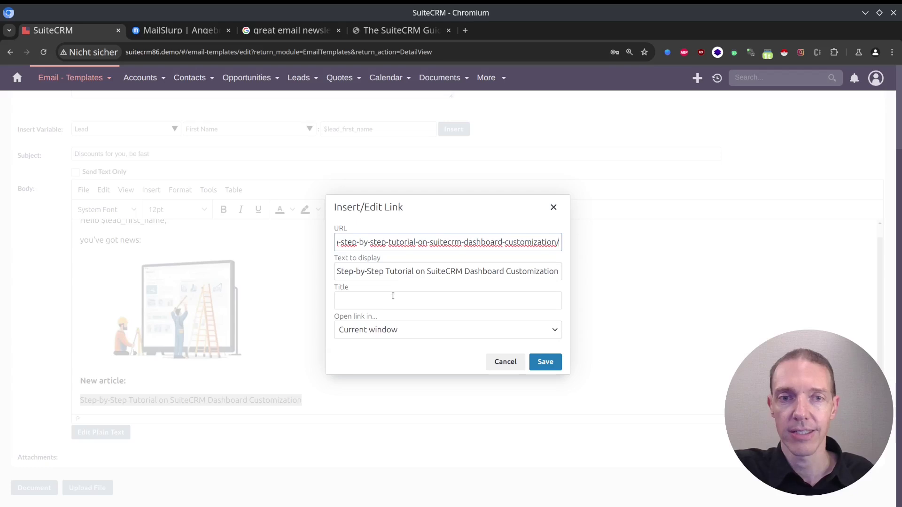
{"action": "left_click", "coordinate": [400, 330]}
{"action": "left_click", "coordinate": [403, 366]}
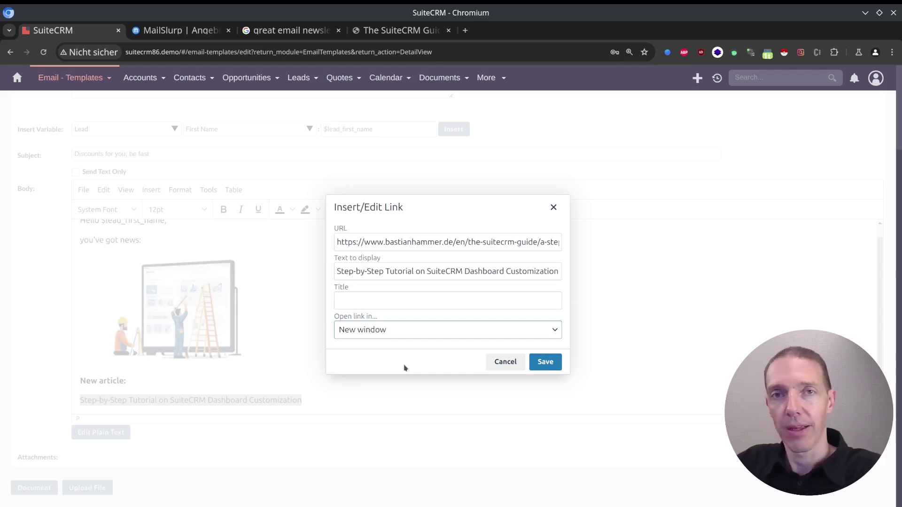
{"action": "left_click", "coordinate": [546, 367]}
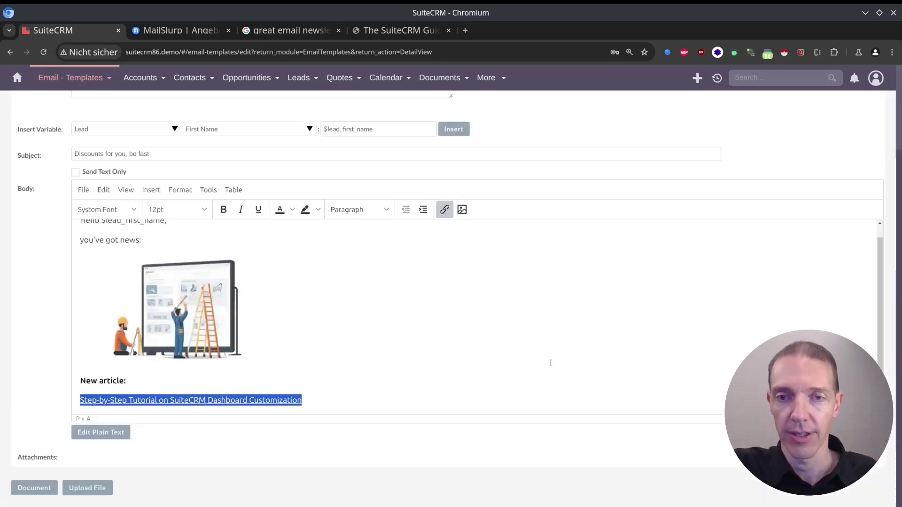
Turn the 'you've got news:' line into a Heading 2 via Format > Blocks
{"action": "left_click", "coordinate": [274, 377]}
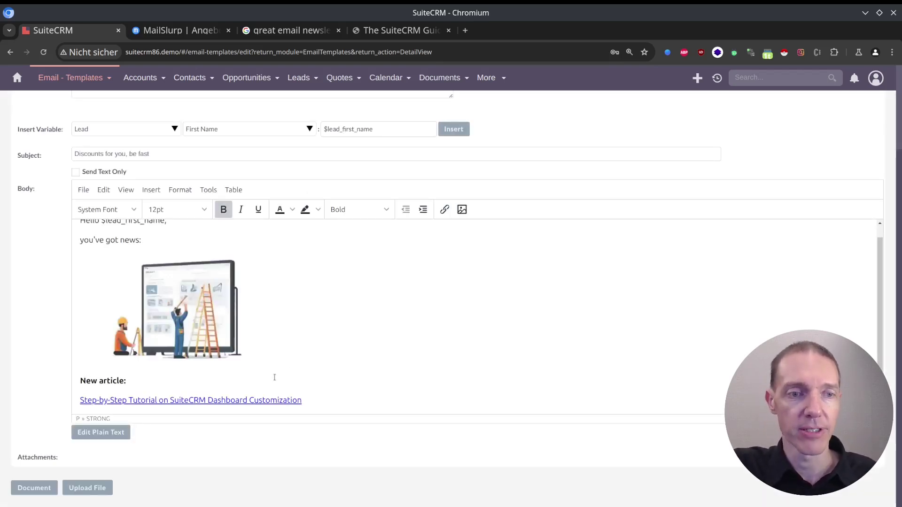
{"action": "scroll", "coordinate": [140, 277], "scroll_direction": "up", "scroll_amount": 1}
{"action": "left_click", "coordinate": [170, 253]}
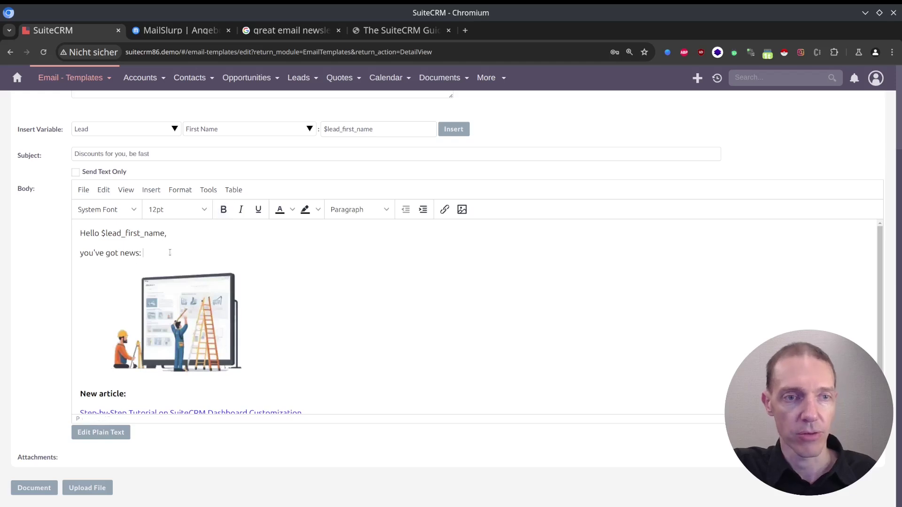
{"action": "triple_click", "coordinate": [170, 253]}
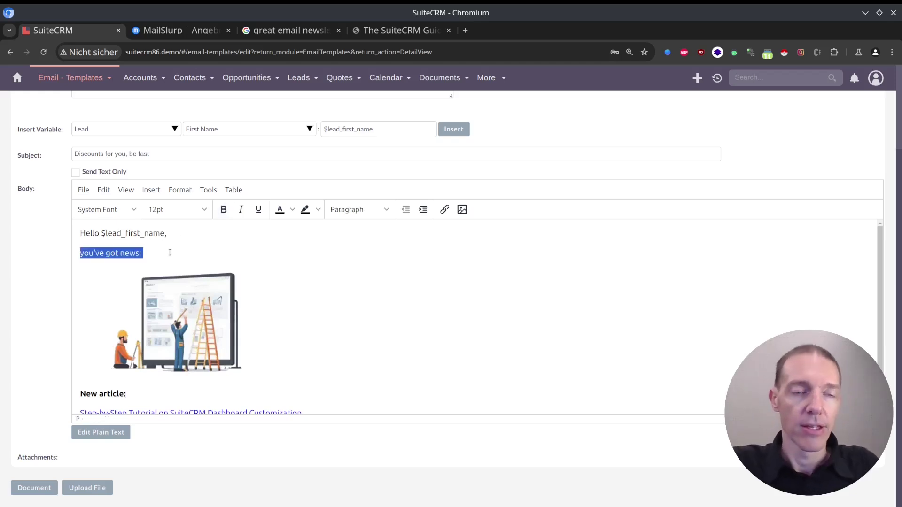
{"action": "left_click", "coordinate": [180, 189]}
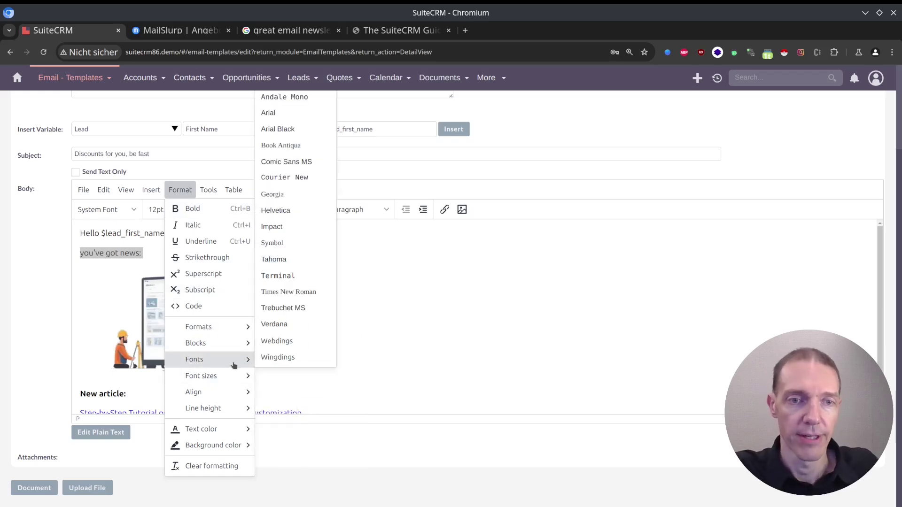
{"action": "mouse_move", "coordinate": [239, 345]}
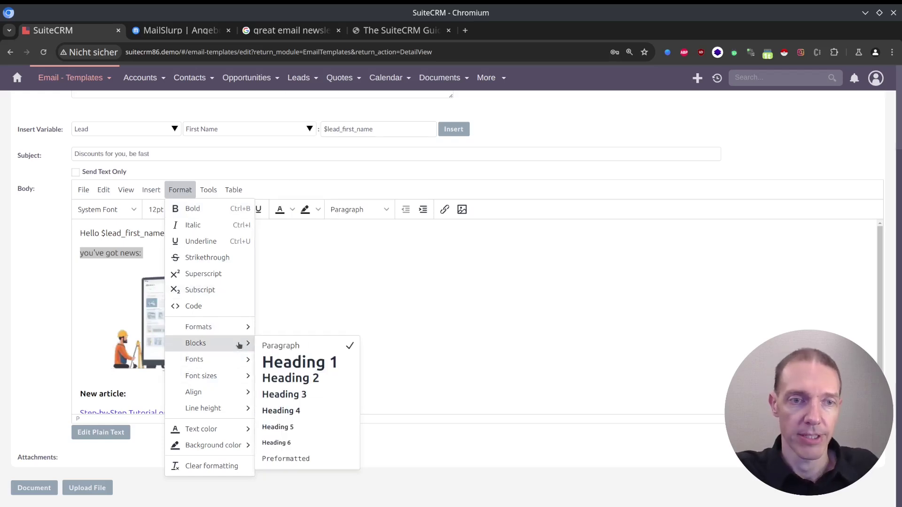
{"action": "left_click", "coordinate": [298, 378]}
{"action": "left_click", "coordinate": [179, 238]}
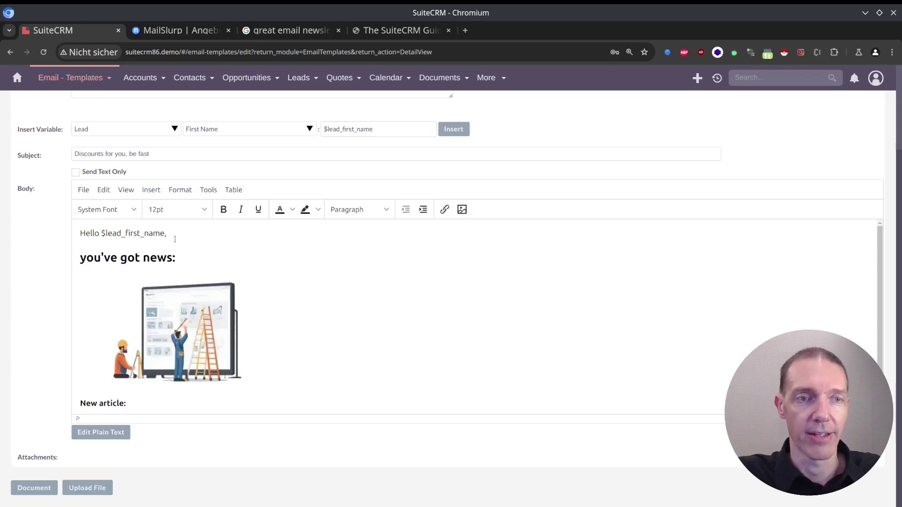
Browse the formatting and insert menus without applying any further changes
{"action": "scroll", "coordinate": [244, 304], "scroll_direction": "down", "scroll_amount": 3}
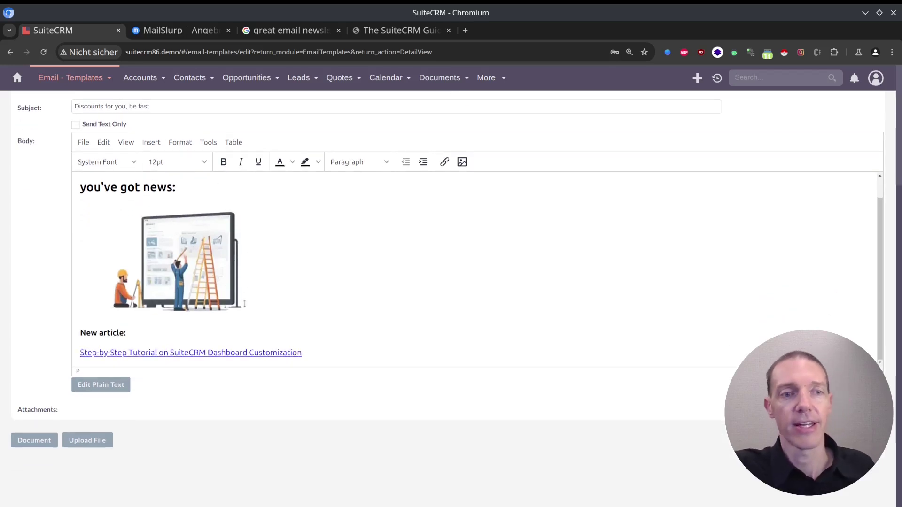
{"action": "scroll", "coordinate": [265, 249], "scroll_direction": "up", "scroll_amount": 1}
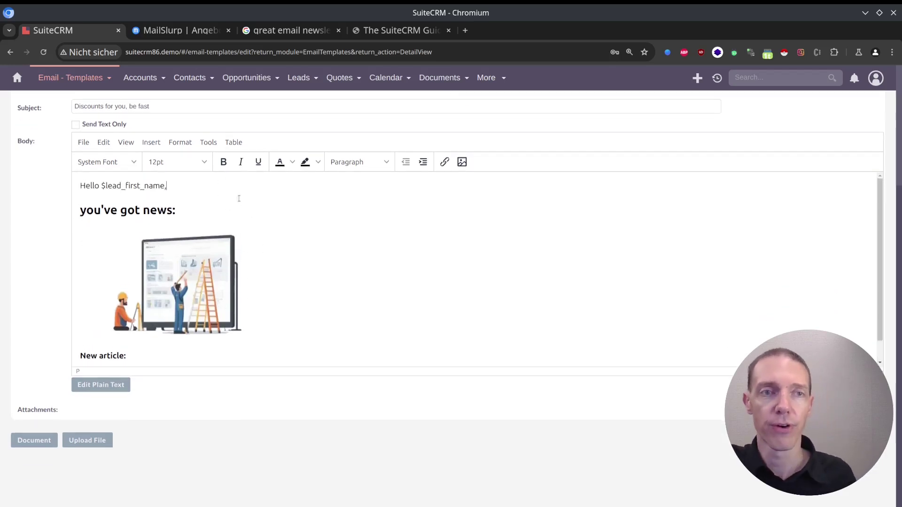
{"action": "left_click", "coordinate": [181, 142]}
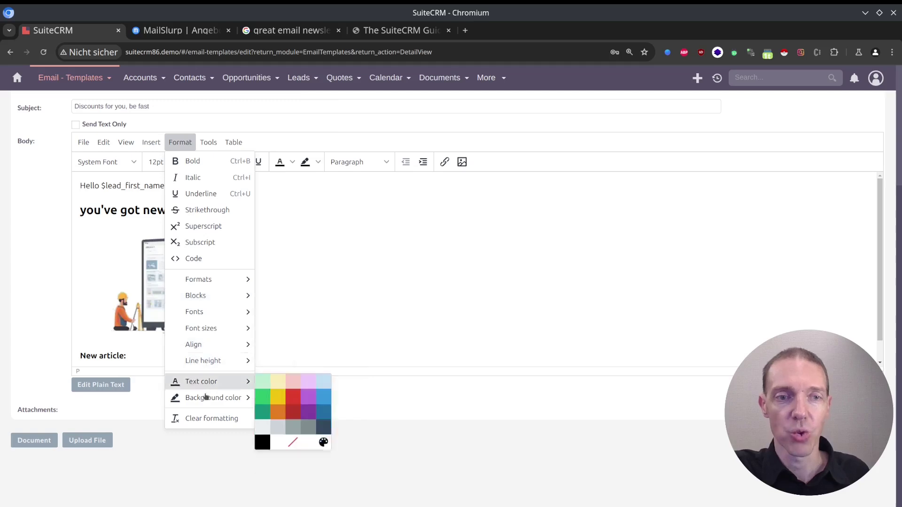
{"action": "mouse_move", "coordinate": [207, 390]}
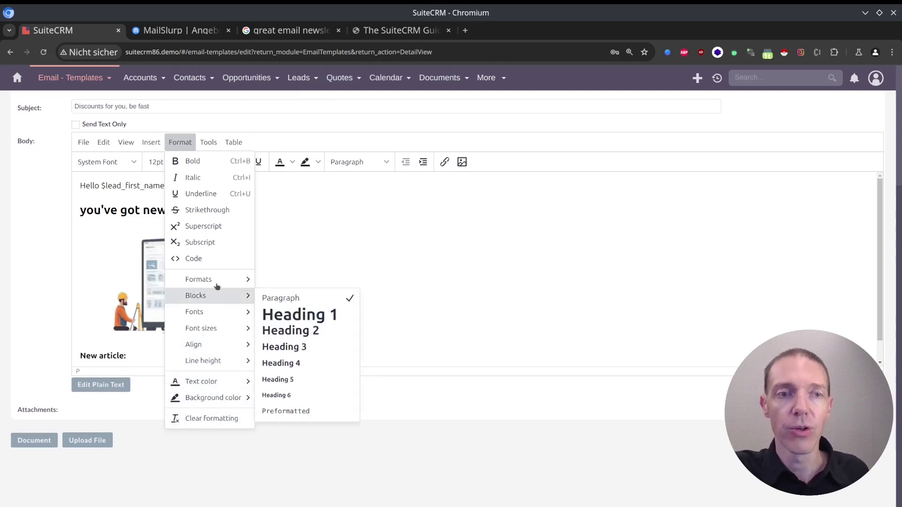
{"action": "mouse_move", "coordinate": [217, 283]}
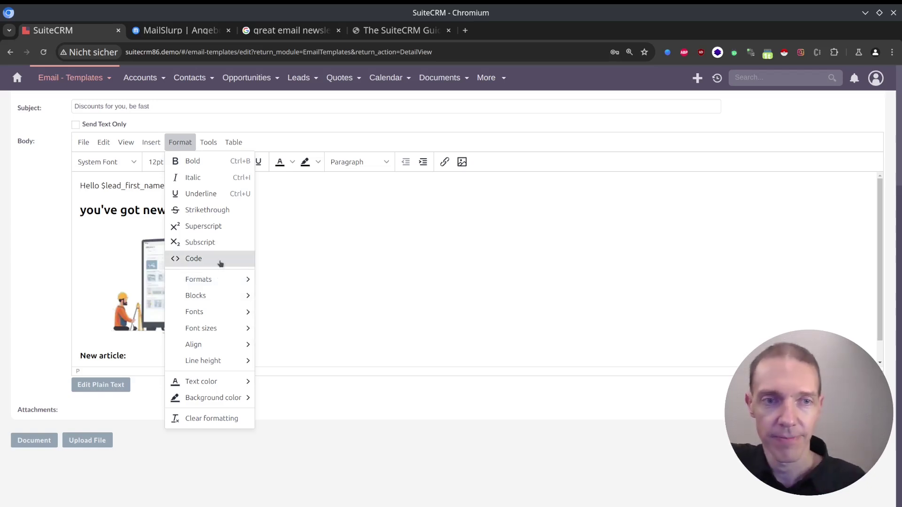
{"action": "mouse_move", "coordinate": [232, 296]}
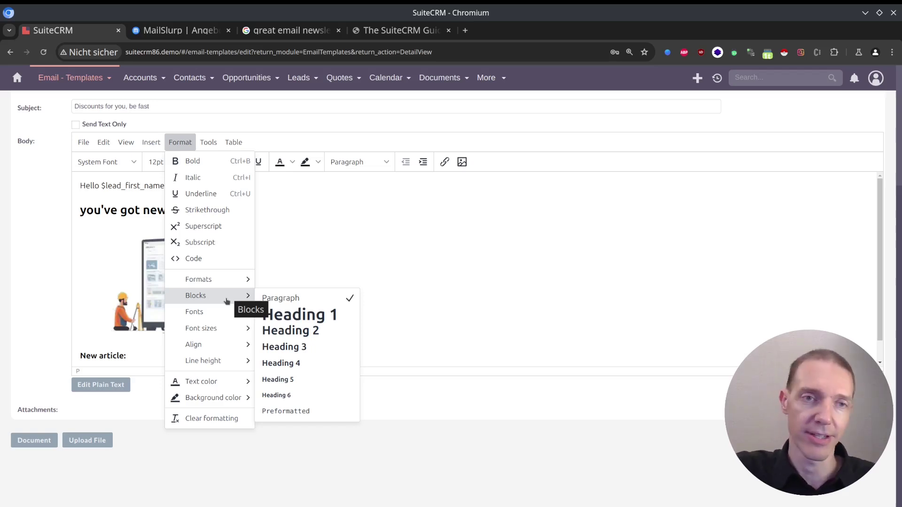
{"action": "left_click", "coordinate": [180, 142]}
{"action": "left_click", "coordinate": [178, 144]}
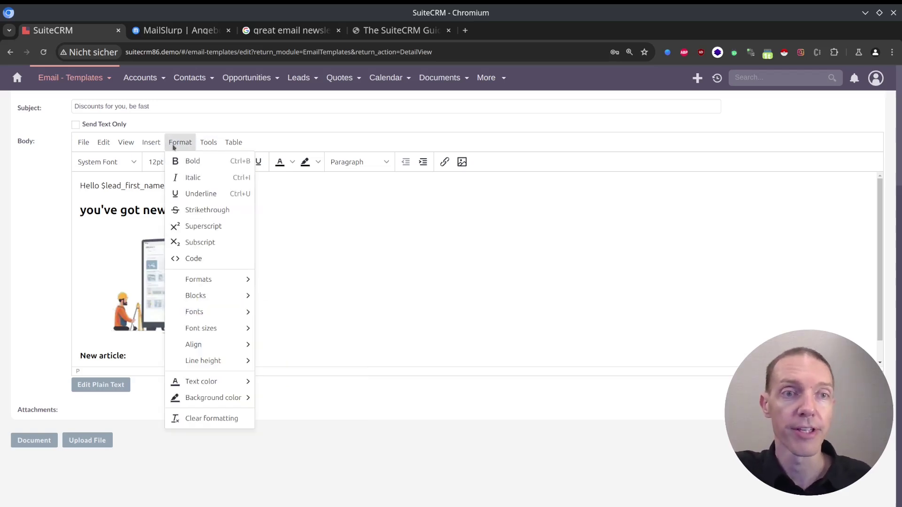
{"action": "mouse_move", "coordinate": [148, 151]}
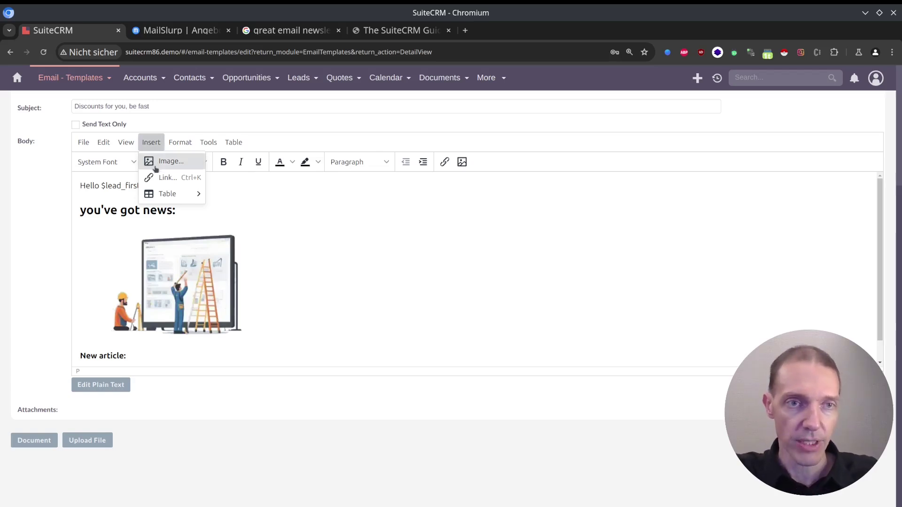
{"action": "mouse_move", "coordinate": [159, 200]}
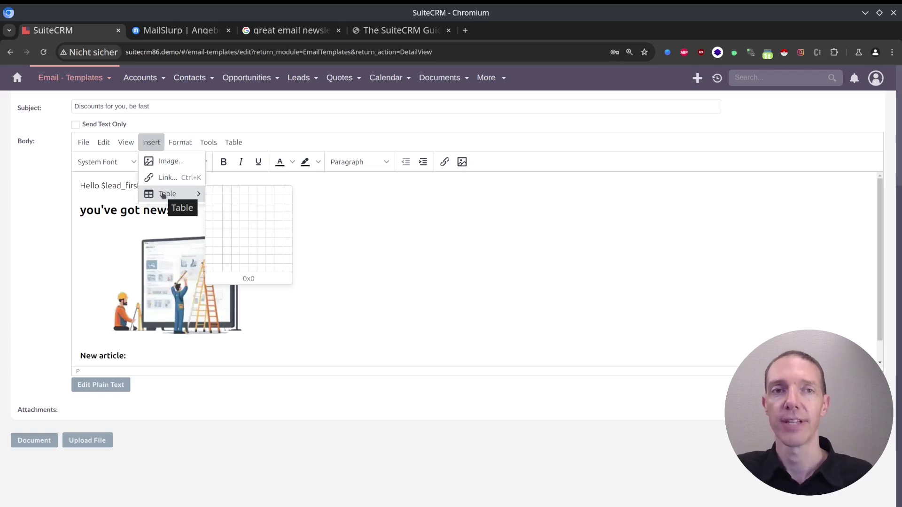
{"action": "key", "text": "Escape"}
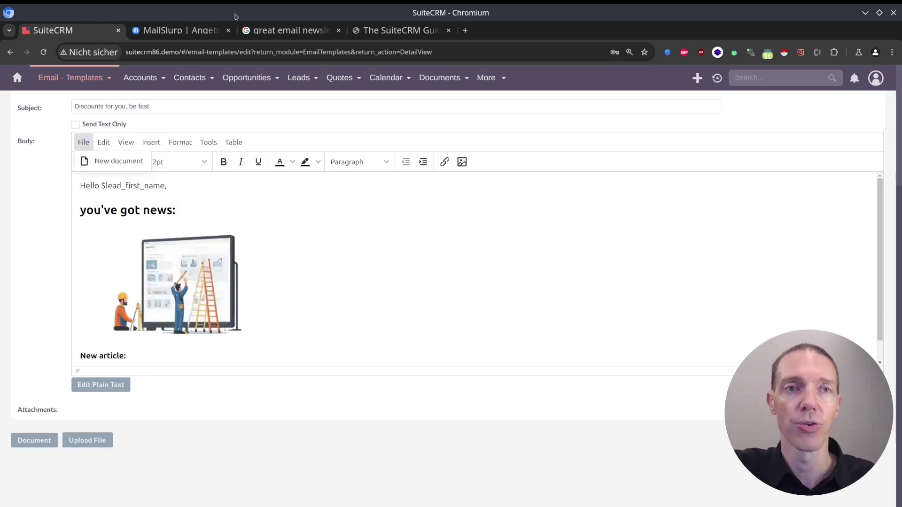
Glance at the Google email newsletter search, then return to the SuiteCRM template editor
{"action": "left_click", "coordinate": [281, 29]}
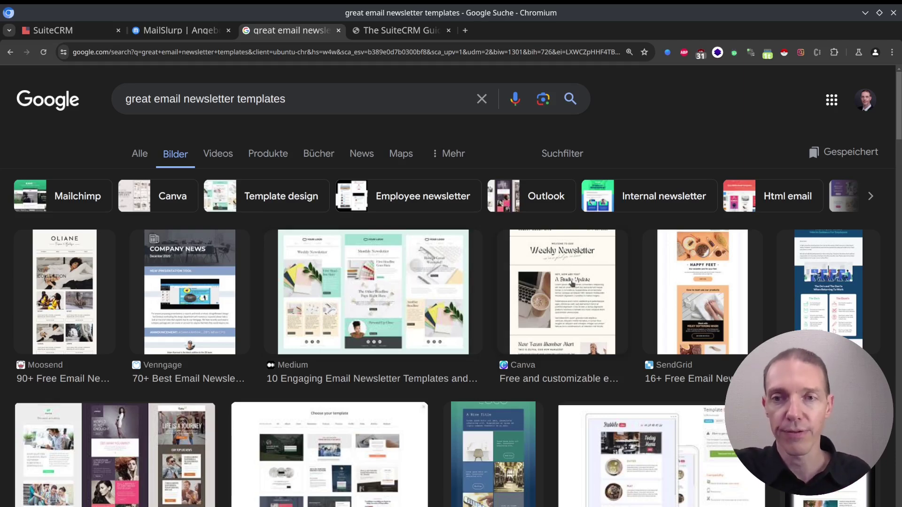
{"action": "left_click", "coordinate": [66, 30]}
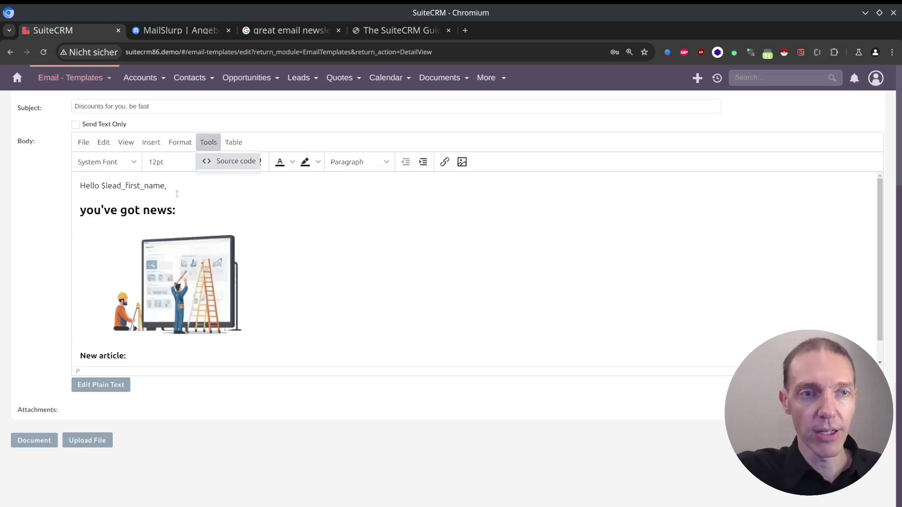
Insert a blank line after the greeting in the HTML source and save Newsletter July 24
{"action": "left_click", "coordinate": [209, 142]}
{"action": "left_click", "coordinate": [208, 143]}
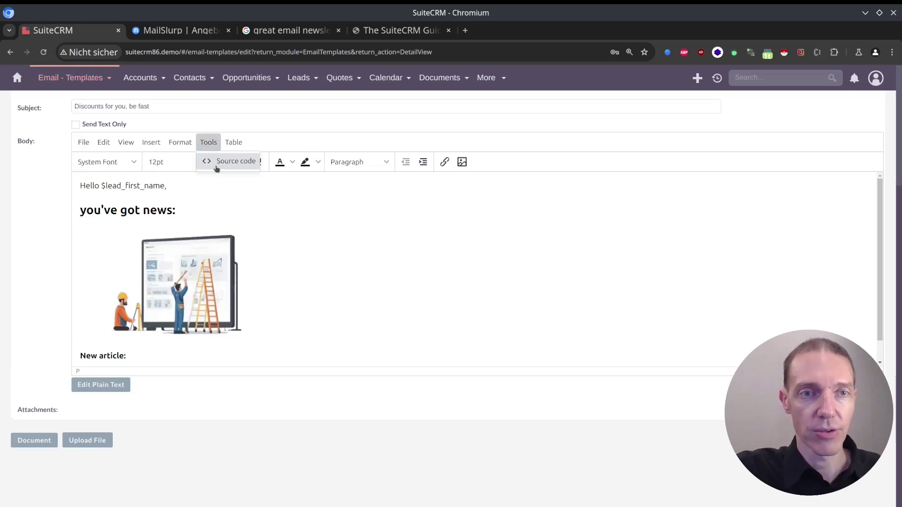
{"action": "left_click", "coordinate": [220, 168]}
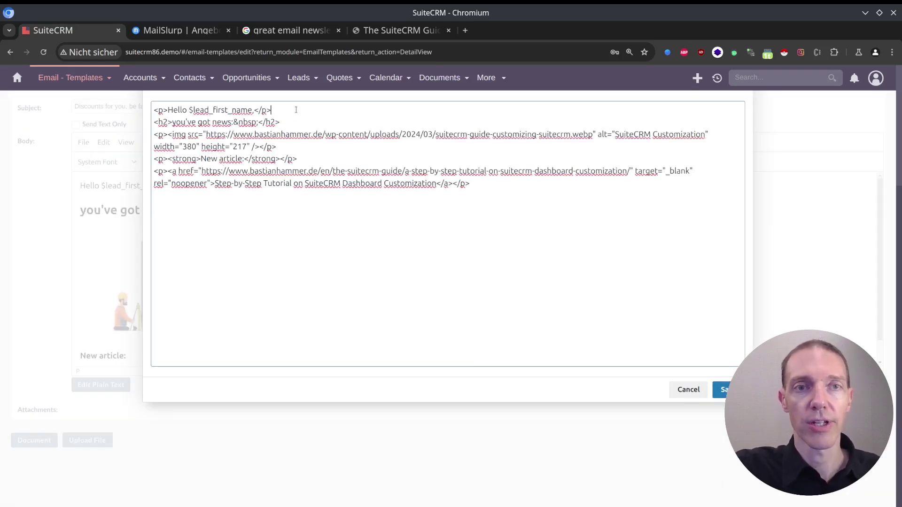
{"action": "key", "text": "Return"}
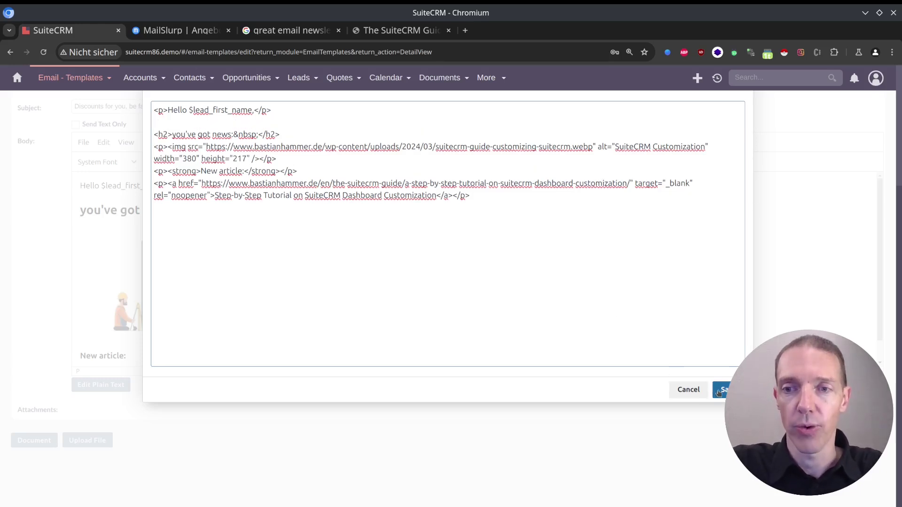
{"action": "left_click", "coordinate": [721, 390]}
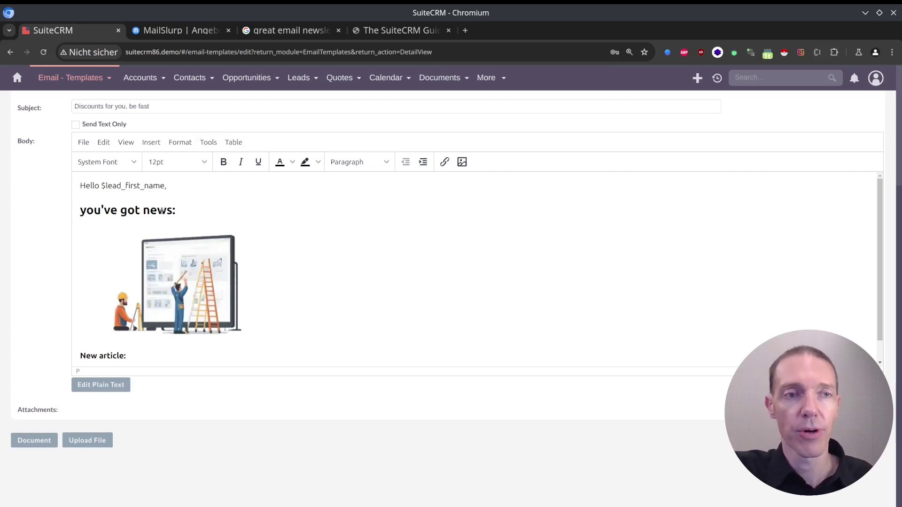
{"action": "scroll", "coordinate": [47, 326], "scroll_direction": "up", "scroll_amount": 3}
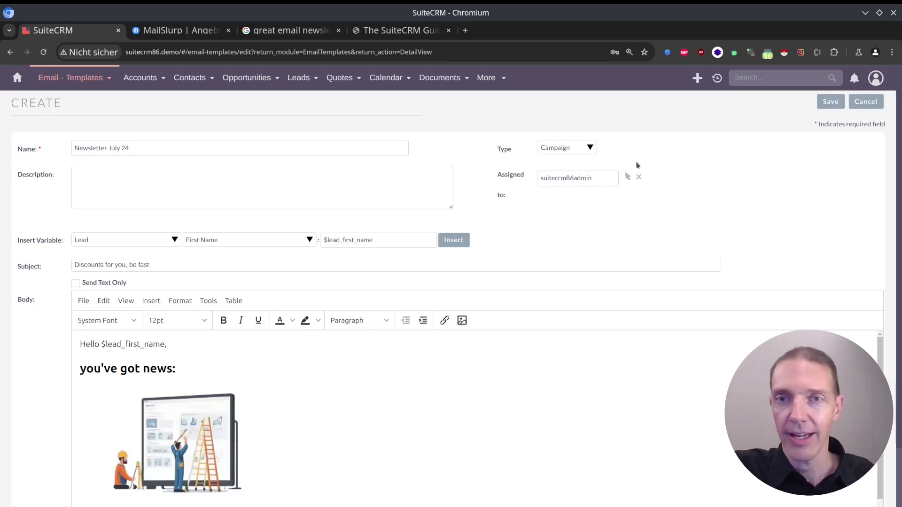
{"action": "left_click", "coordinate": [827, 103]}
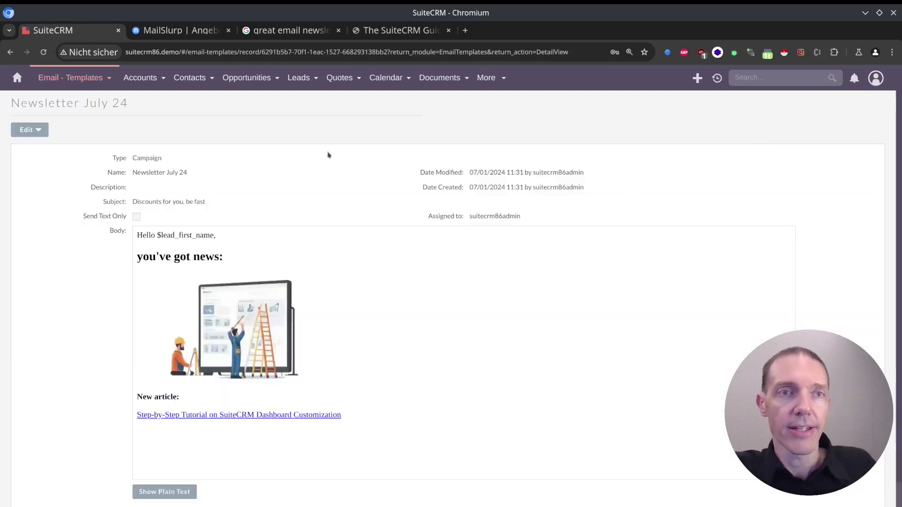
Send the test lead an email using the Newsletter July 24 template, subject 'Discounts for you, be fast'
{"action": "mouse_move", "coordinate": [187, 87]}
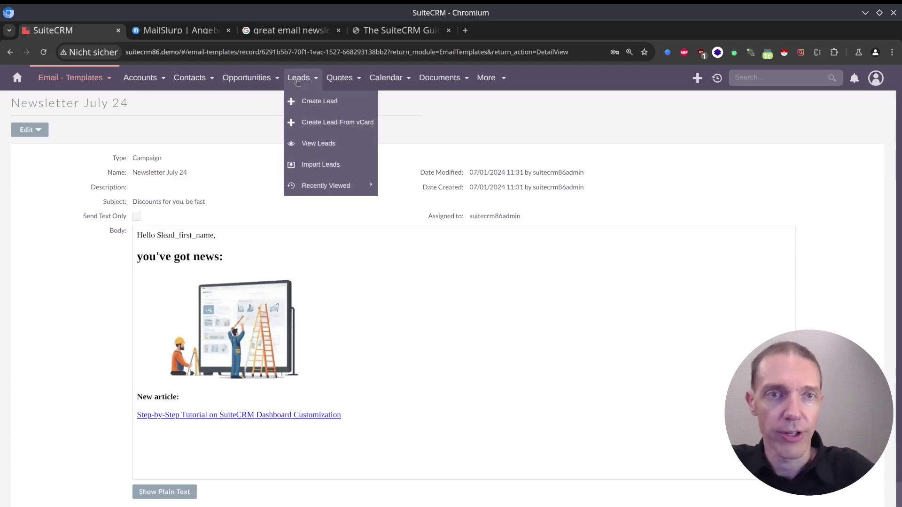
{"action": "left_click", "coordinate": [299, 77]}
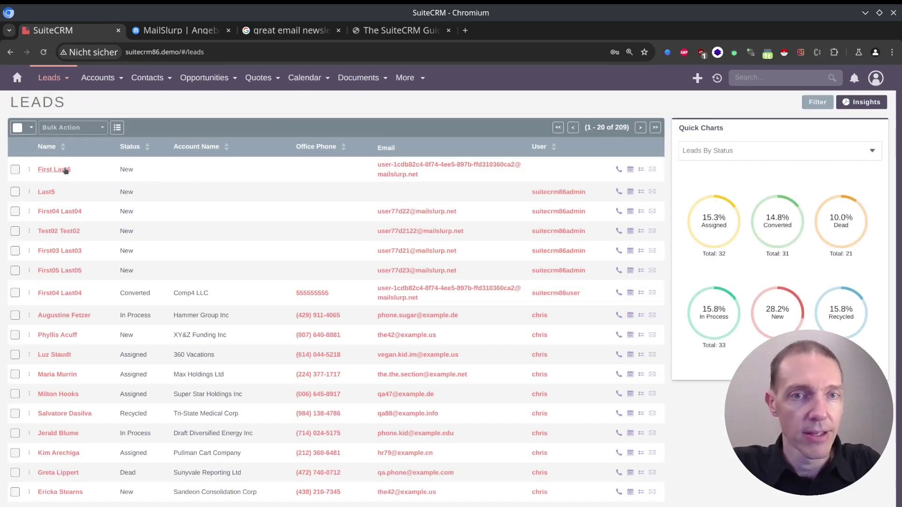
{"action": "left_click", "coordinate": [77, 272]}
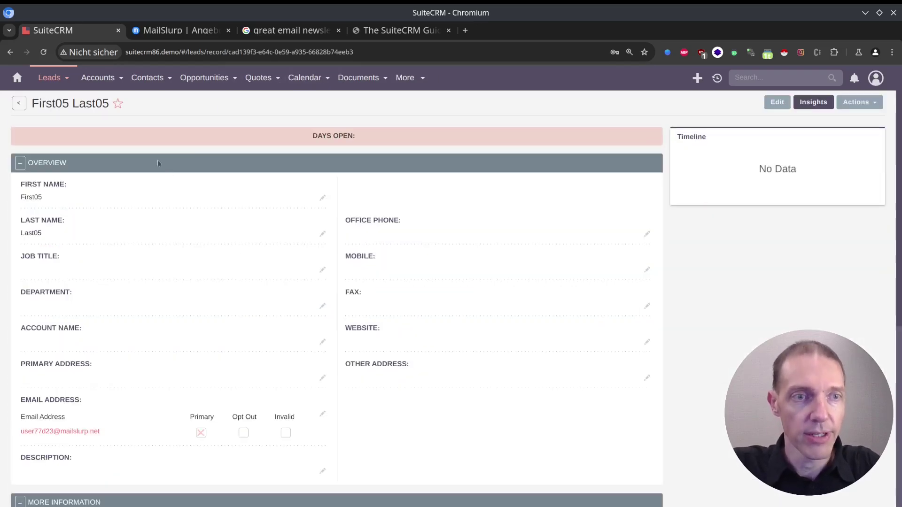
{"action": "left_click", "coordinate": [73, 432]}
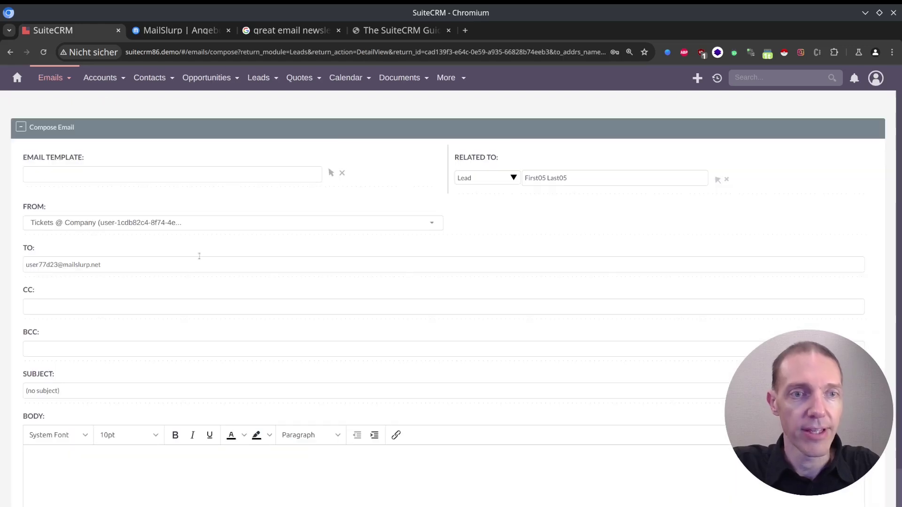
{"action": "left_click", "coordinate": [286, 173]}
{"action": "type", "text": "New"}
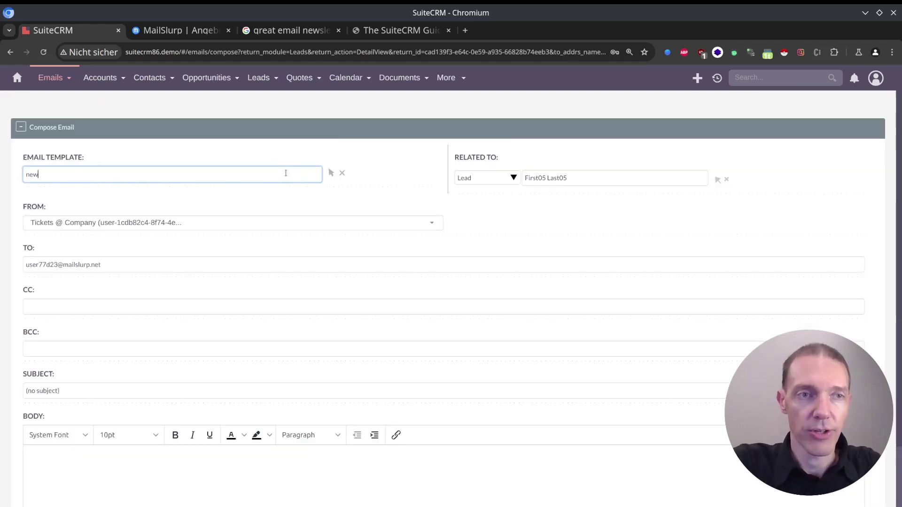
{"action": "left_click", "coordinate": [90, 204]}
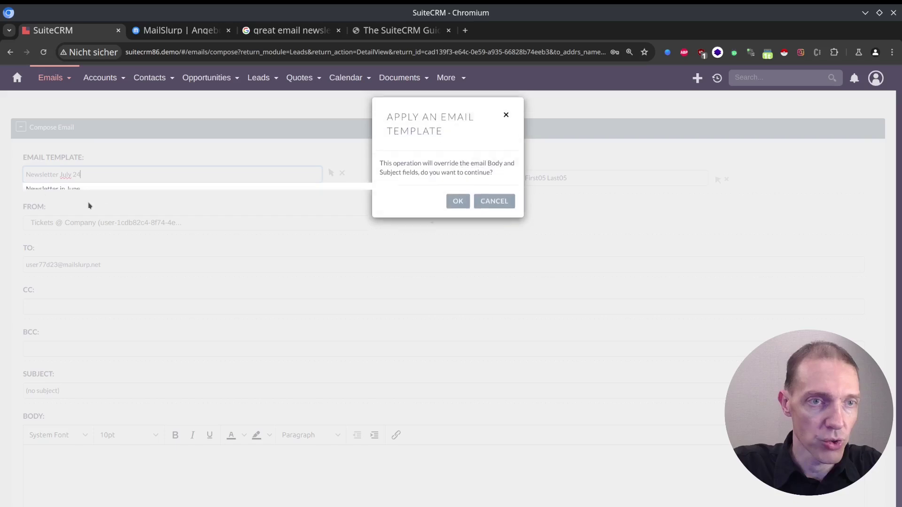
{"action": "left_click", "coordinate": [457, 208]}
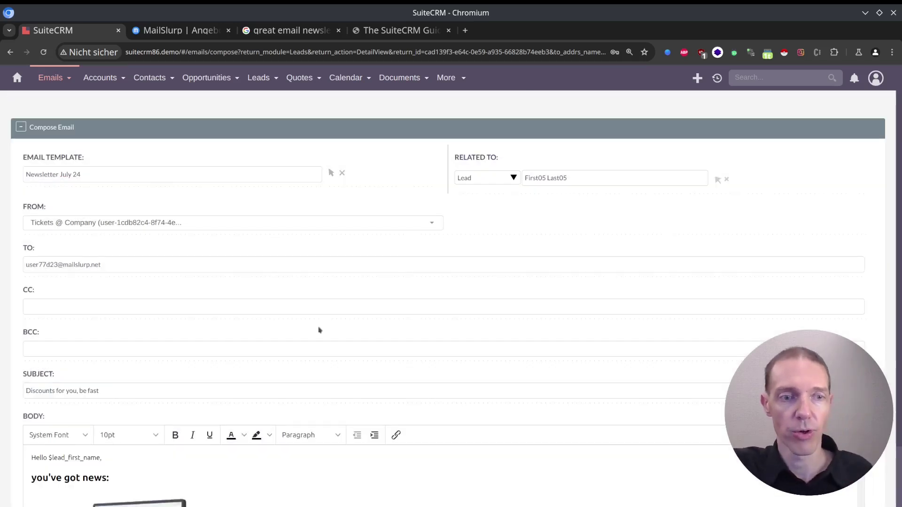
{"action": "scroll", "coordinate": [318, 328], "scroll_direction": "down", "scroll_amount": 3}
{"action": "scroll", "coordinate": [126, 301], "scroll_direction": "down", "scroll_amount": 3}
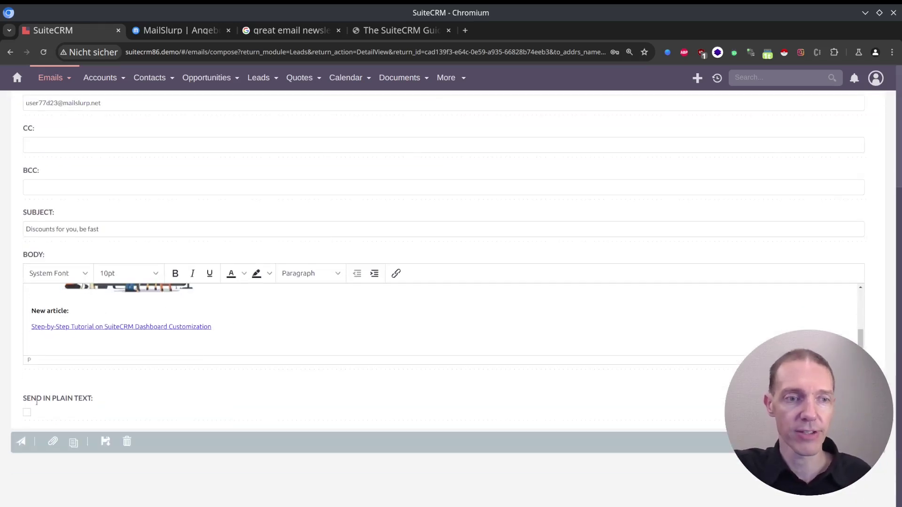
{"action": "left_click", "coordinate": [21, 442]}
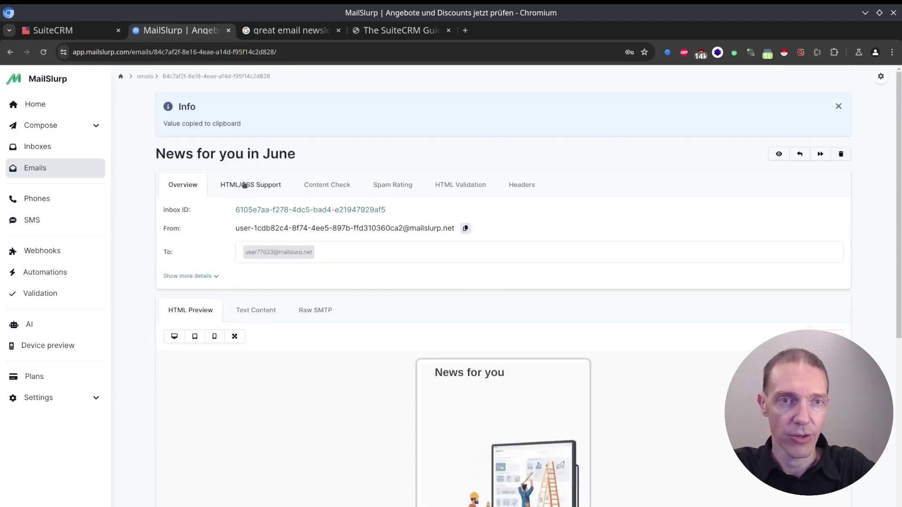
Open the received 'Discounts for you, be fast' email and preview it at tablet and mobile widths
{"action": "left_click", "coordinate": [11, 52]}
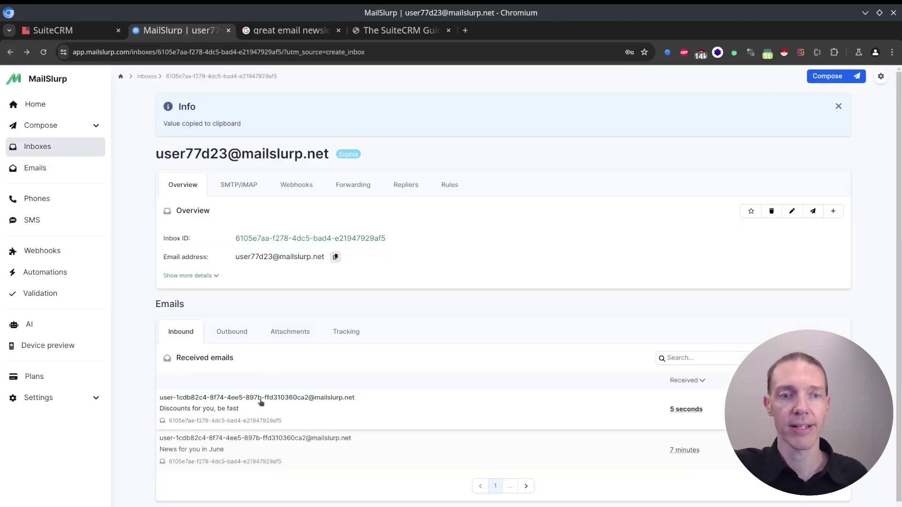
{"action": "left_click", "coordinate": [260, 403]}
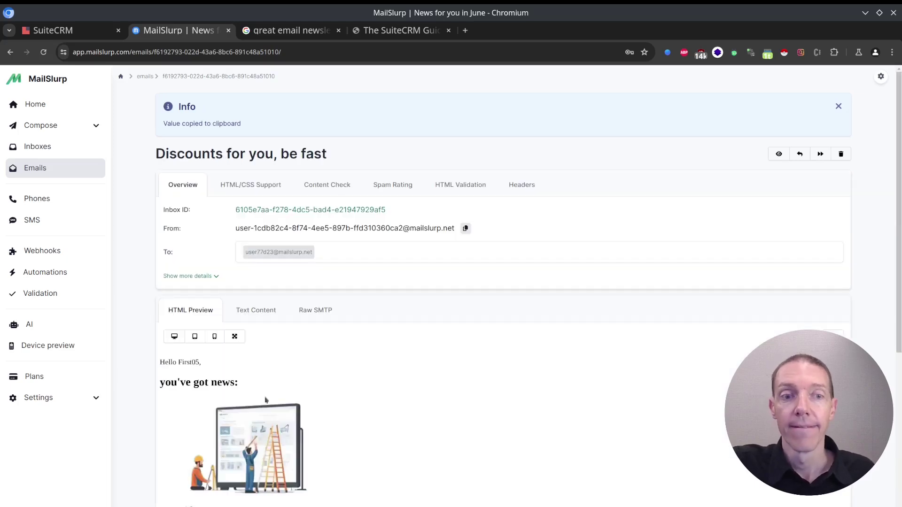
{"action": "scroll", "coordinate": [353, 369], "scroll_direction": "down", "scroll_amount": 2}
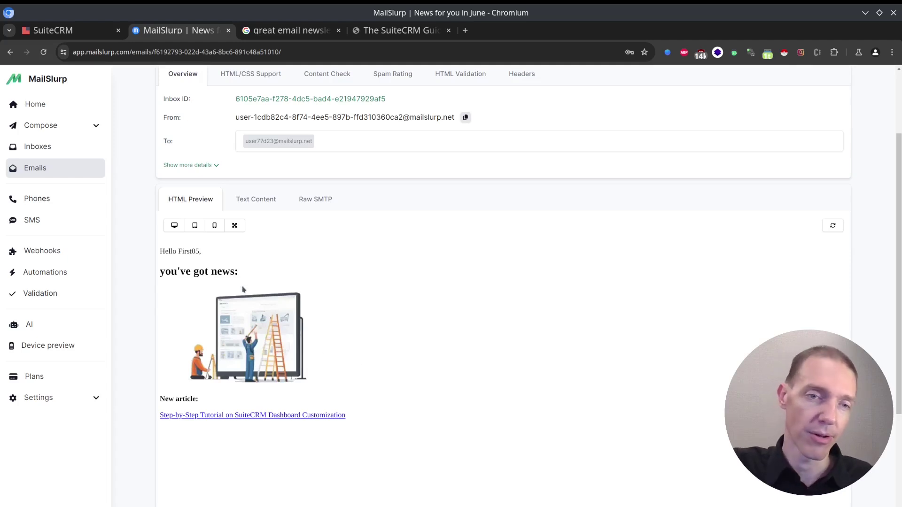
{"action": "left_click", "coordinate": [194, 227]}
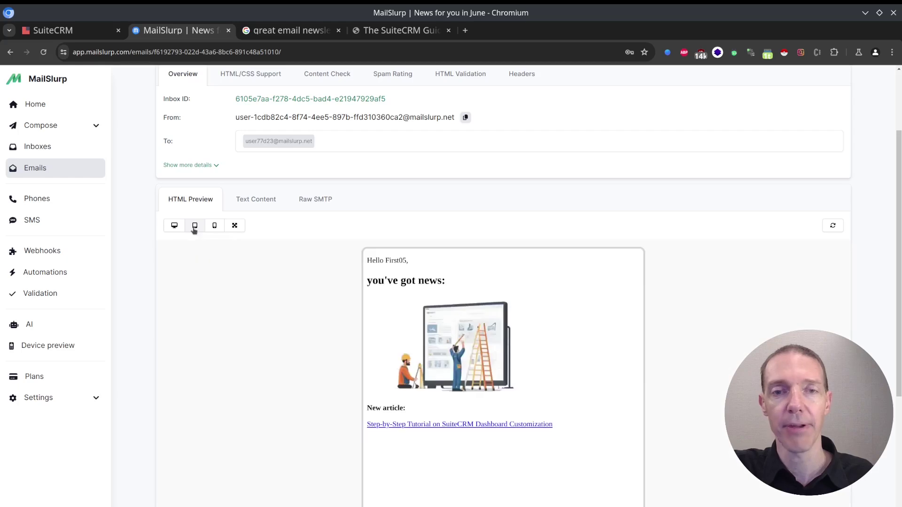
{"action": "left_click", "coordinate": [215, 227]}
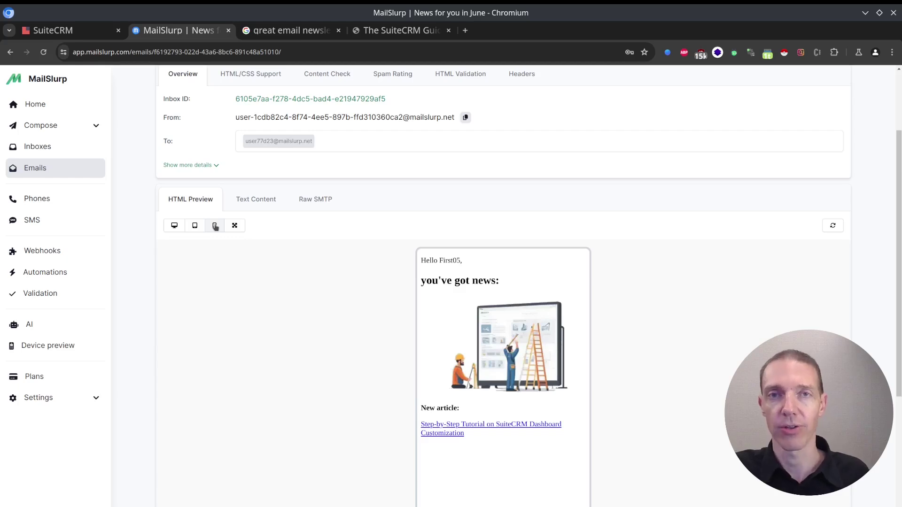
{"action": "scroll", "coordinate": [500, 323], "scroll_direction": "down", "scroll_amount": 6}
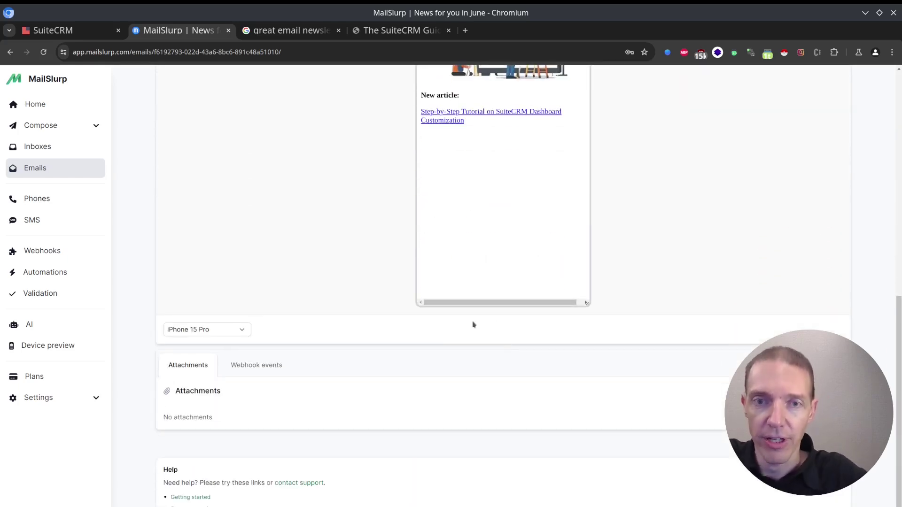
{"action": "scroll", "coordinate": [540, 324], "scroll_direction": "up", "scroll_amount": 2}
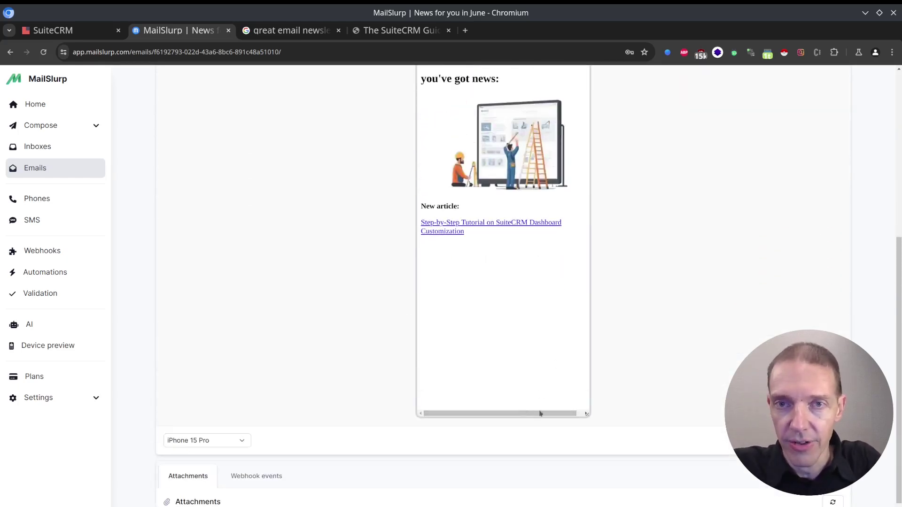
{"action": "mouse_move", "coordinate": [558, 415]}
{"action": "left_mouse_down"}
{"action": "mouse_move", "coordinate": [577, 415]}
{"action": "mouse_move", "coordinate": [569, 414]}
{"action": "left_mouse_up"}
{"action": "scroll", "coordinate": [517, 329], "scroll_direction": "up", "scroll_amount": 3}
{"action": "scroll", "coordinate": [519, 310], "scroll_direction": "up", "scroll_amount": 1}
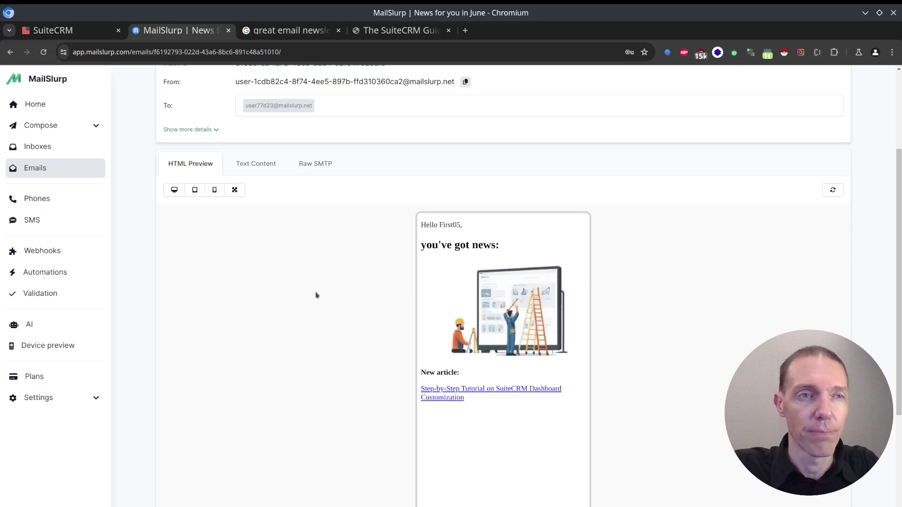
Dismiss the sent confirmation and open the Newsletter July 24 template for editing
{"action": "key", "text": "ctrl+Page_Up"}
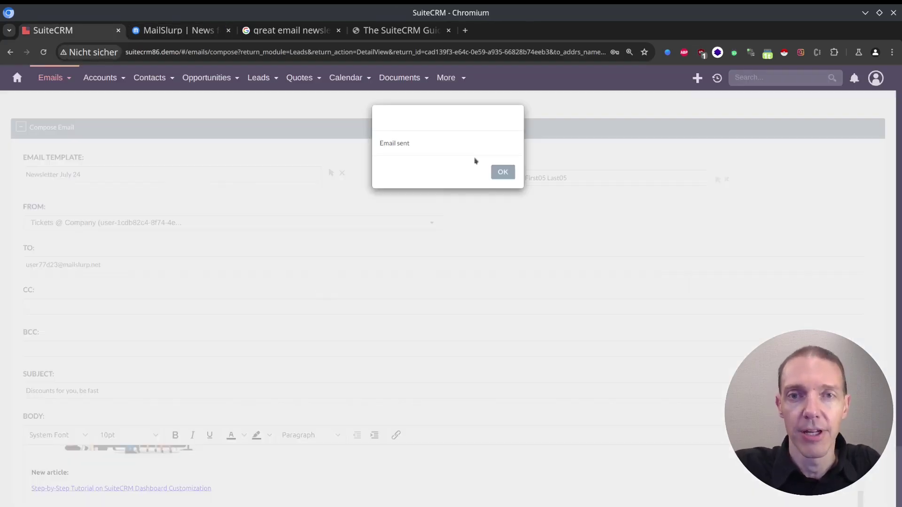
{"action": "left_click", "coordinate": [503, 174]}
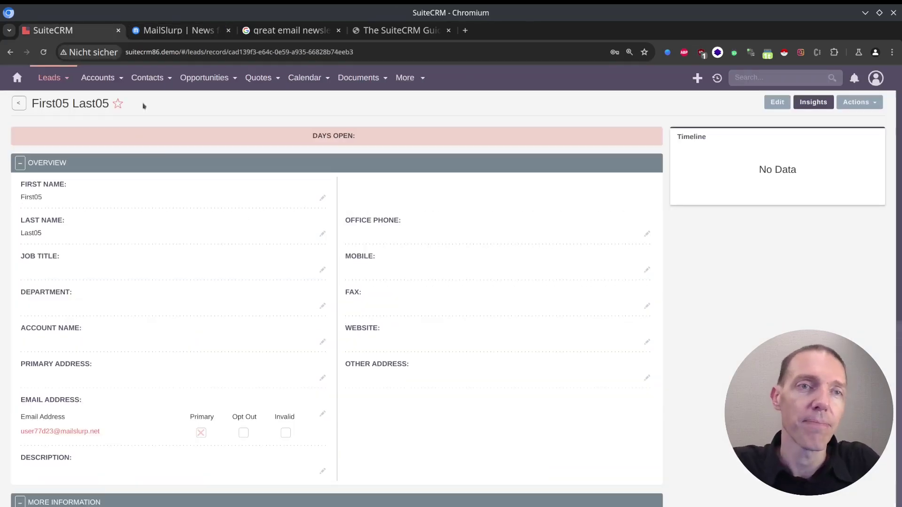
{"action": "mouse_move", "coordinate": [407, 78]}
{"action": "scroll", "coordinate": [423, 288], "scroll_direction": "down", "scroll_amount": 3}
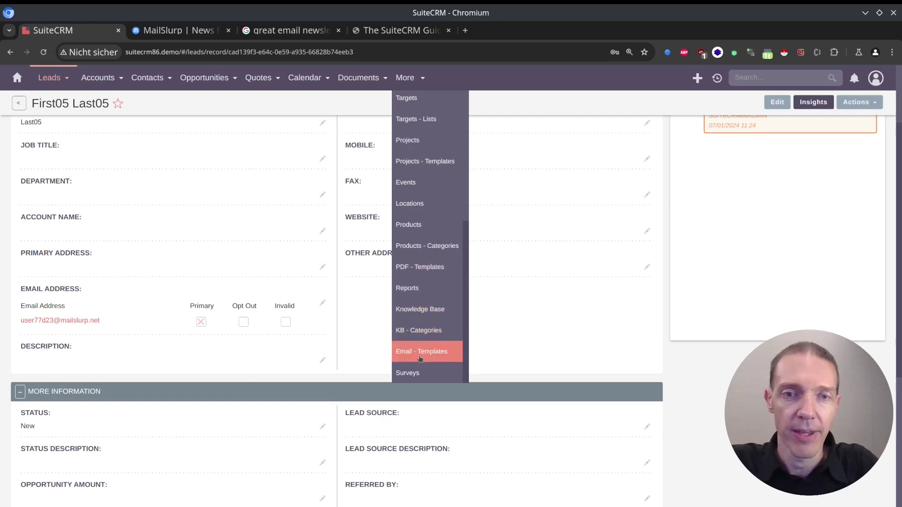
{"action": "left_click", "coordinate": [420, 352]}
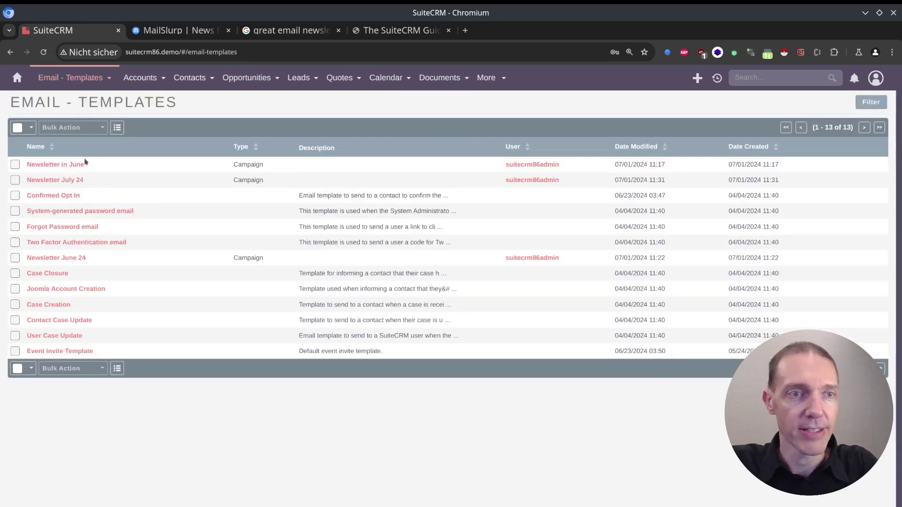
{"action": "left_click", "coordinate": [70, 180]}
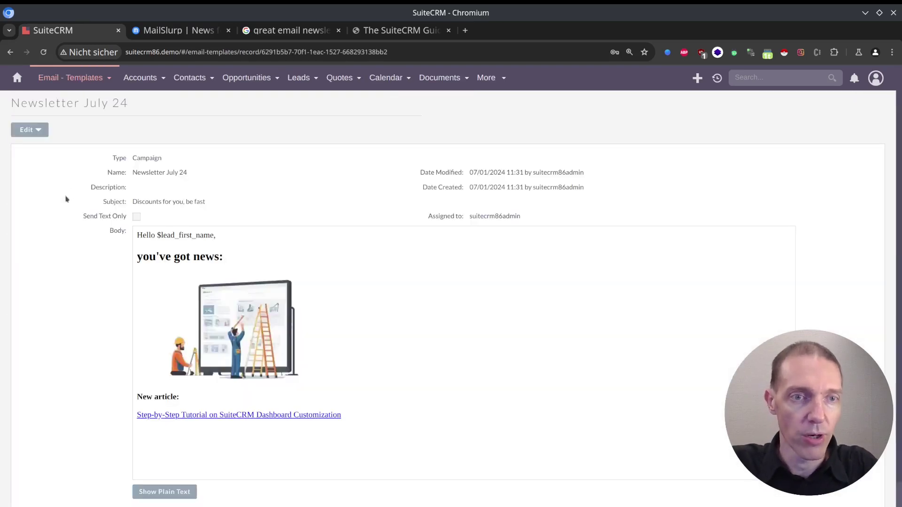
{"action": "left_click", "coordinate": [26, 131]}
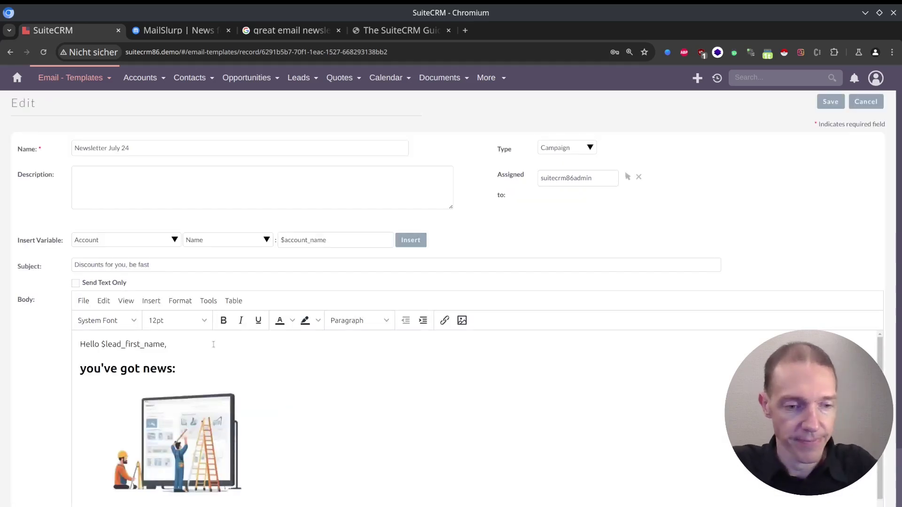
Select all body content, center it with Format > Align > Center, and save
{"action": "key", "text": "ctrl+a"}
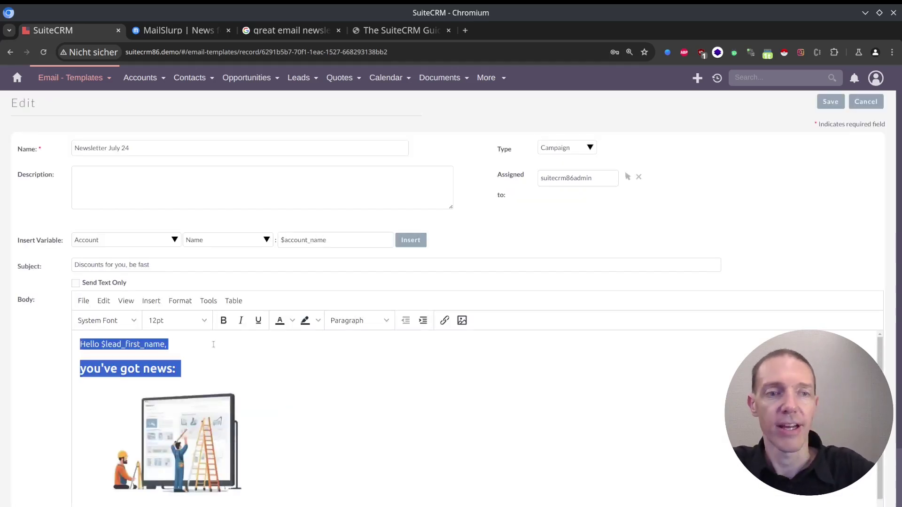
{"action": "scroll", "coordinate": [221, 344], "scroll_direction": "down", "scroll_amount": 3}
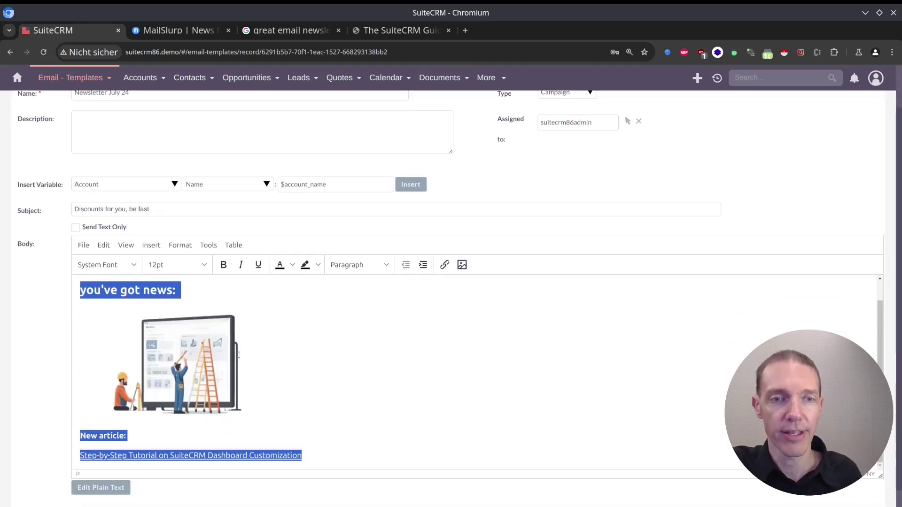
{"action": "left_click", "coordinate": [180, 245]}
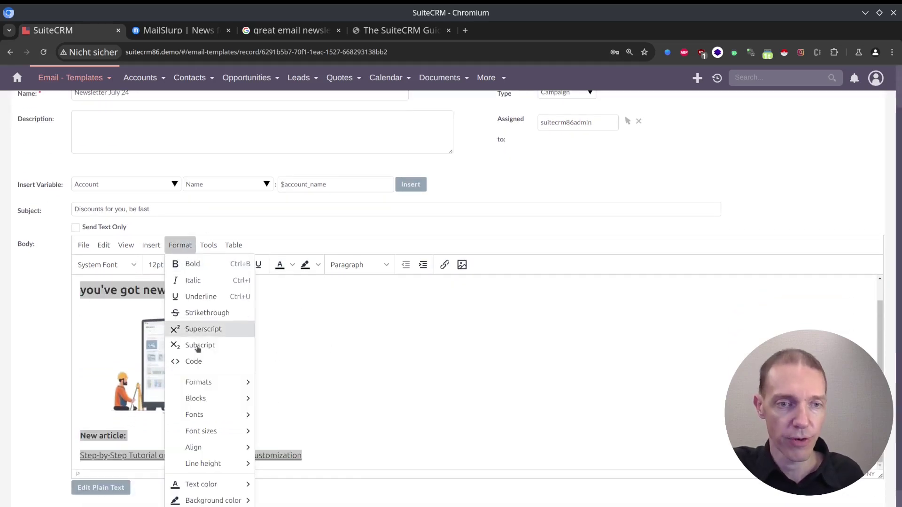
{"action": "mouse_move", "coordinate": [198, 448]}
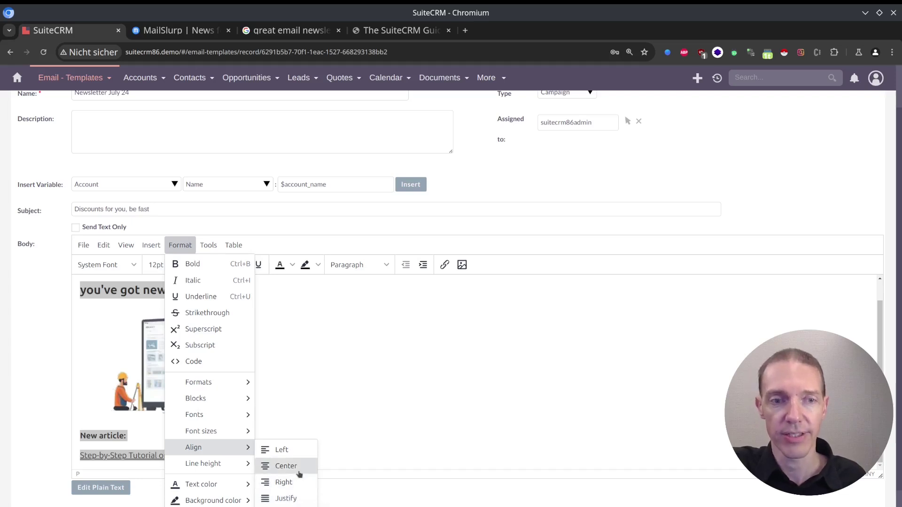
{"action": "left_click", "coordinate": [285, 466]}
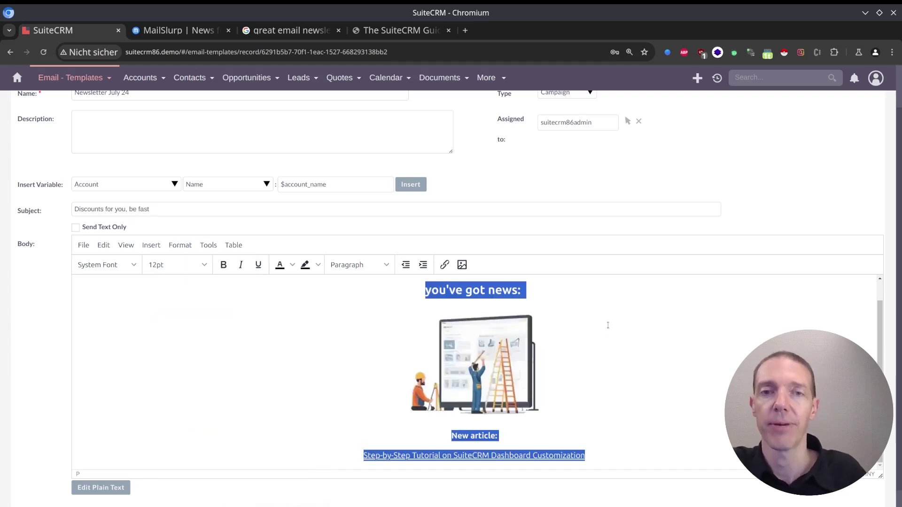
{"action": "left_click", "coordinate": [605, 326]}
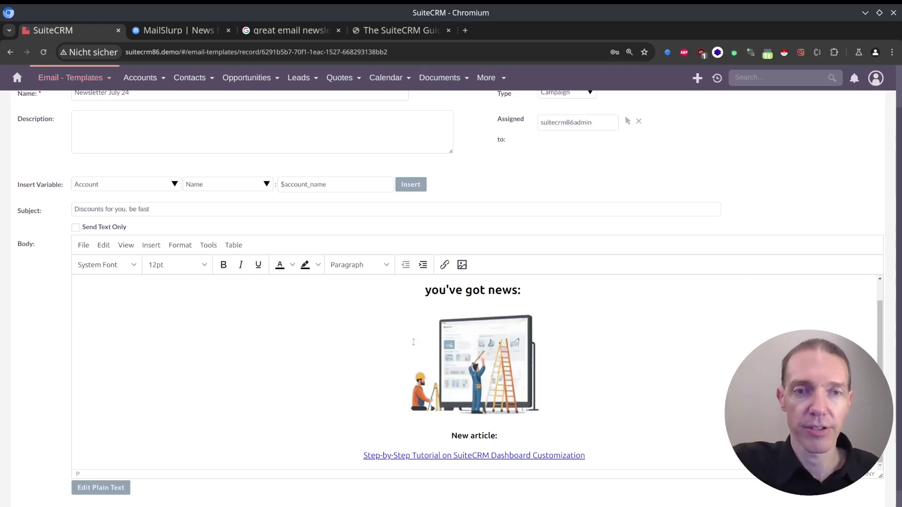
{"action": "scroll", "coordinate": [422, 324], "scroll_direction": "up", "scroll_amount": 1}
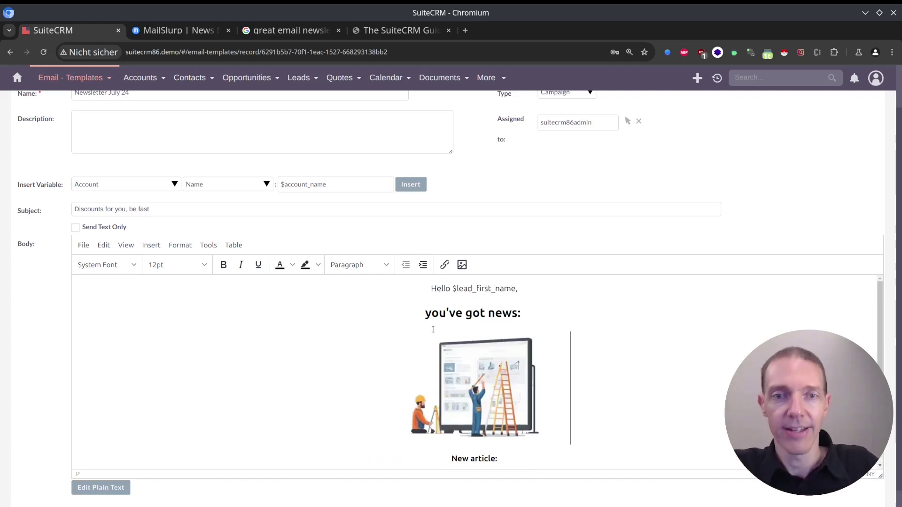
{"action": "scroll", "coordinate": [424, 410], "scroll_direction": "down", "scroll_amount": 1}
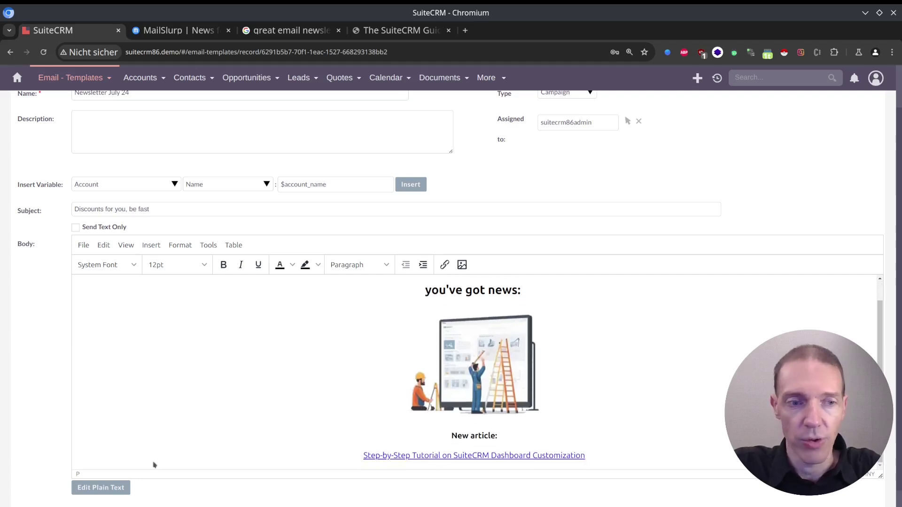
{"action": "scroll", "coordinate": [26, 273], "scroll_direction": "up", "scroll_amount": 1}
{"action": "scroll", "coordinate": [441, 131], "scroll_direction": "up", "scroll_amount": 1}
{"action": "left_click", "coordinate": [829, 103]}
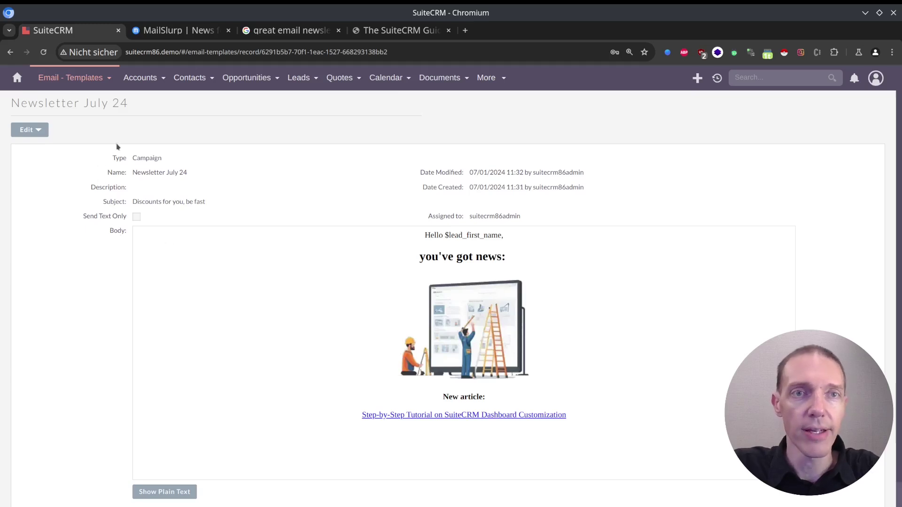
Email the test lead again using the re-saved Newsletter July 24 template and send it
{"action": "left_click", "coordinate": [297, 78]}
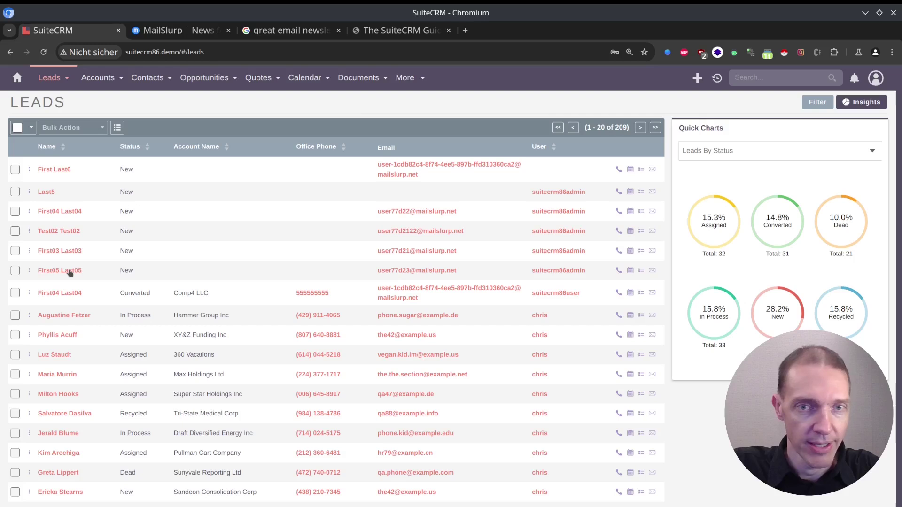
{"action": "left_click", "coordinate": [70, 271]}
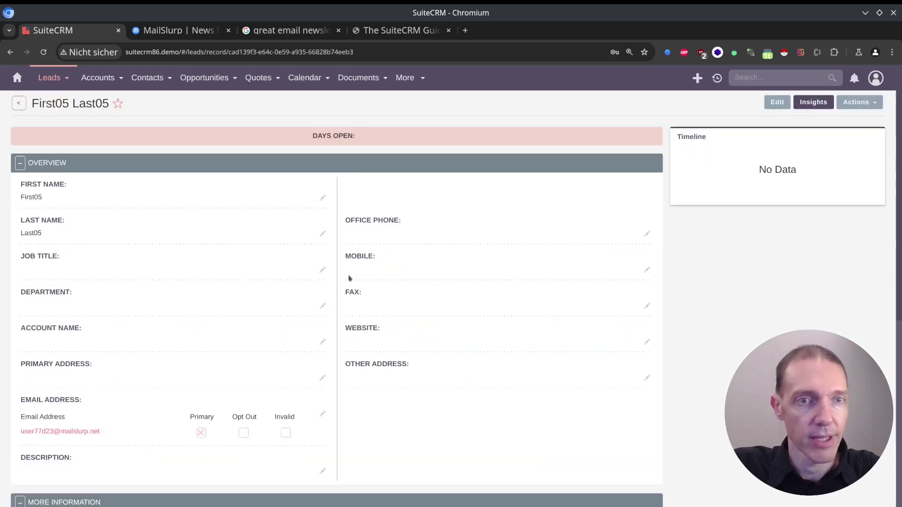
{"action": "left_click", "coordinate": [64, 431]}
{"action": "left_click", "coordinate": [80, 174]}
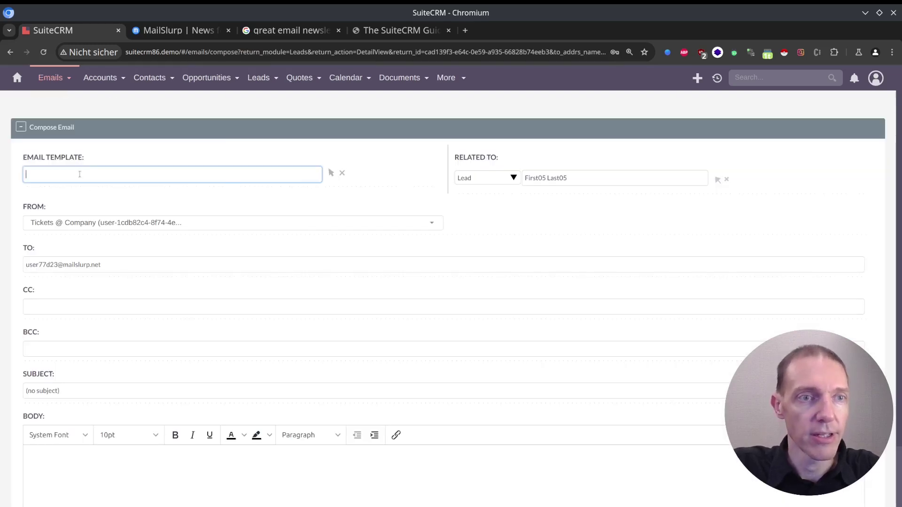
{"action": "type", "text": "Newsletter in June"}
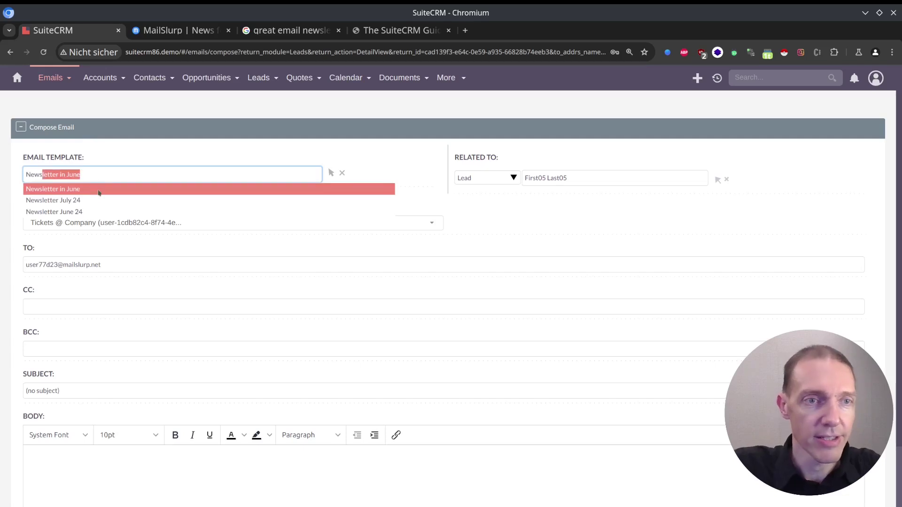
{"action": "left_click", "coordinate": [113, 200]}
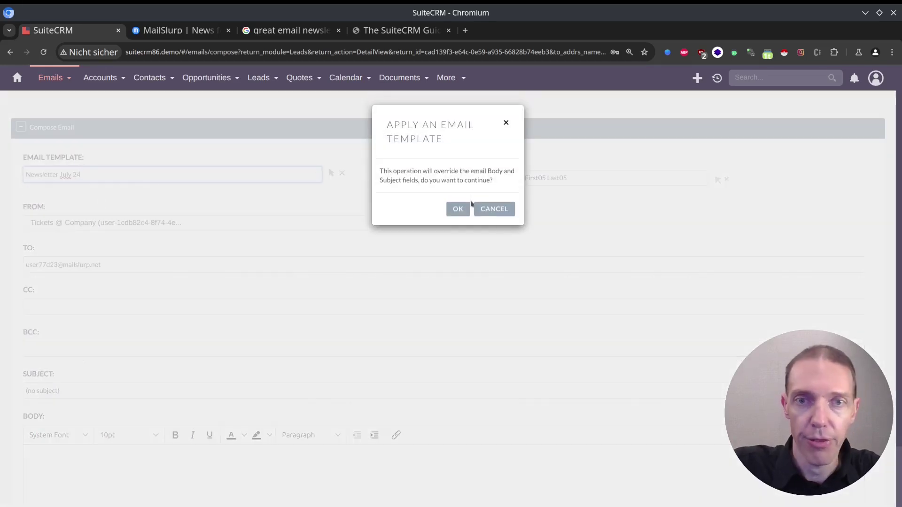
{"action": "left_click", "coordinate": [457, 210]}
{"action": "scroll", "coordinate": [367, 242], "scroll_direction": "down", "scroll_amount": 4}
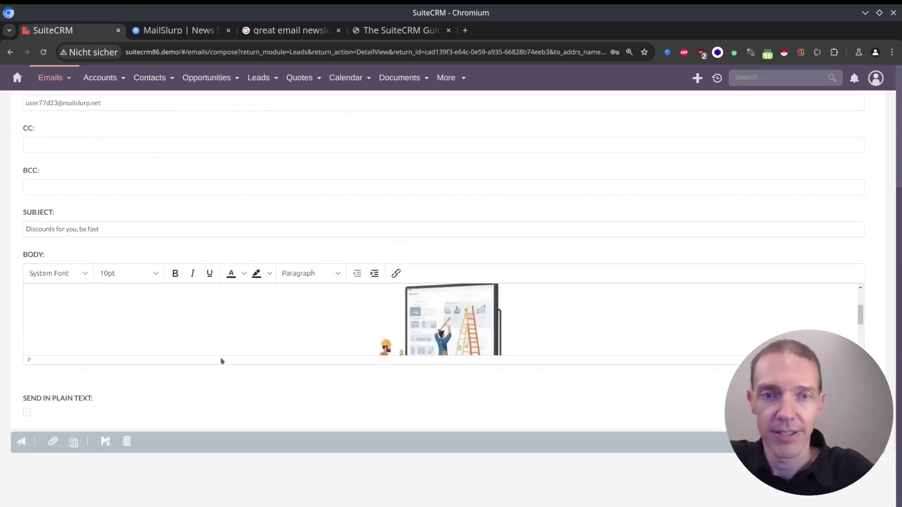
{"action": "left_click", "coordinate": [21, 442]}
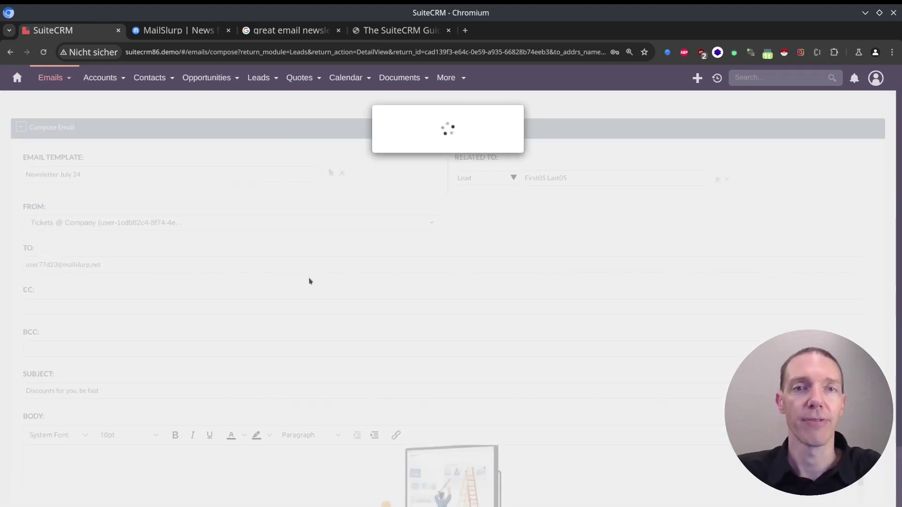
Open the newest 'Discounts for you, be fast' email in MailSlurp and check its centered tablet and mobile previews
{"action": "key", "text": "ctrl+Tab"}
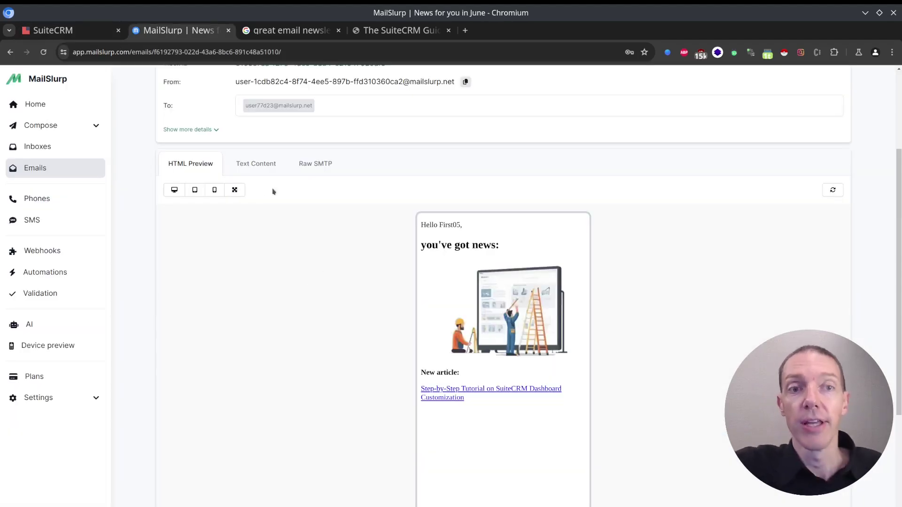
{"action": "scroll", "coordinate": [223, 214], "scroll_direction": "up", "scroll_amount": 3}
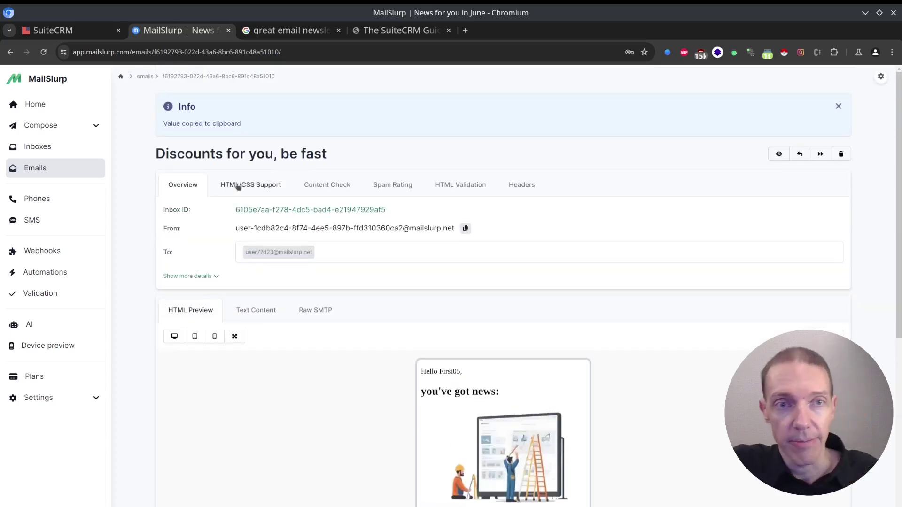
{"action": "left_click", "coordinate": [18, 54]}
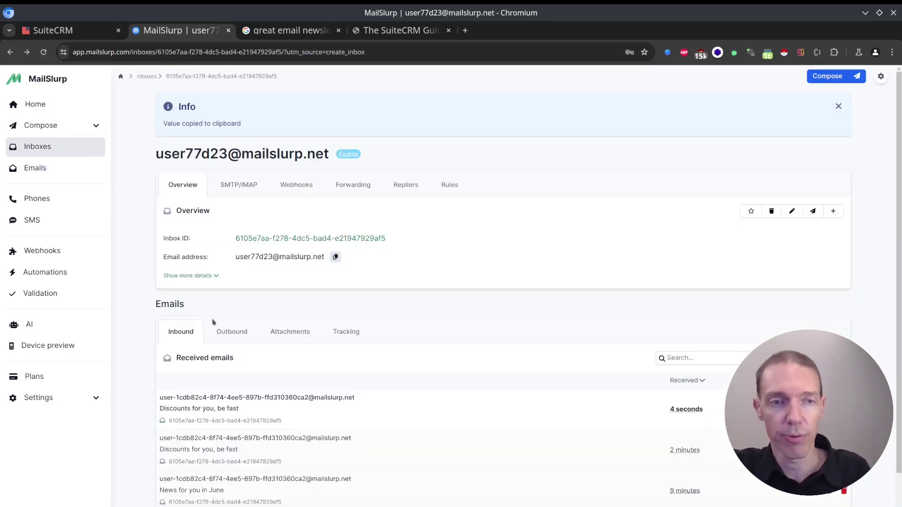
{"action": "left_click", "coordinate": [260, 400]}
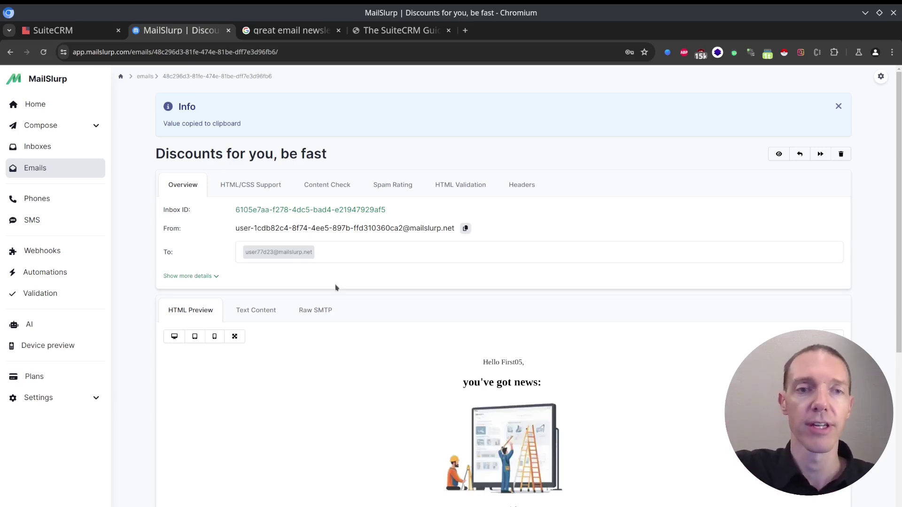
{"action": "scroll", "coordinate": [354, 346], "scroll_direction": "down", "scroll_amount": 3}
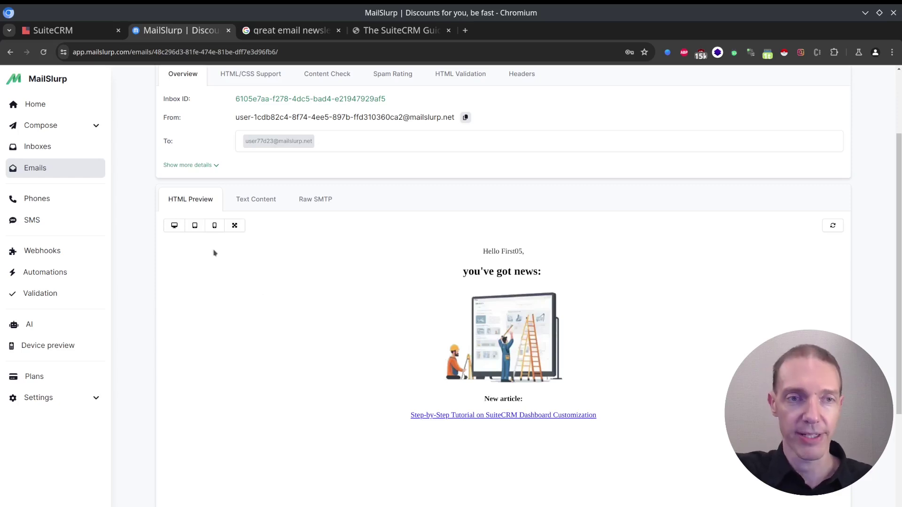
{"action": "left_click", "coordinate": [195, 227]}
{"action": "left_click", "coordinate": [217, 229]}
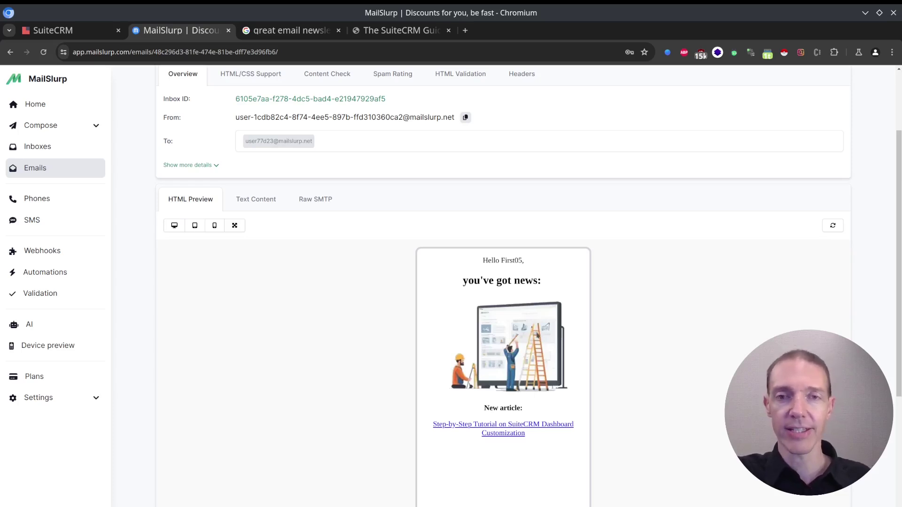
{"action": "scroll", "coordinate": [646, 317], "scroll_direction": "up", "scroll_amount": 3}
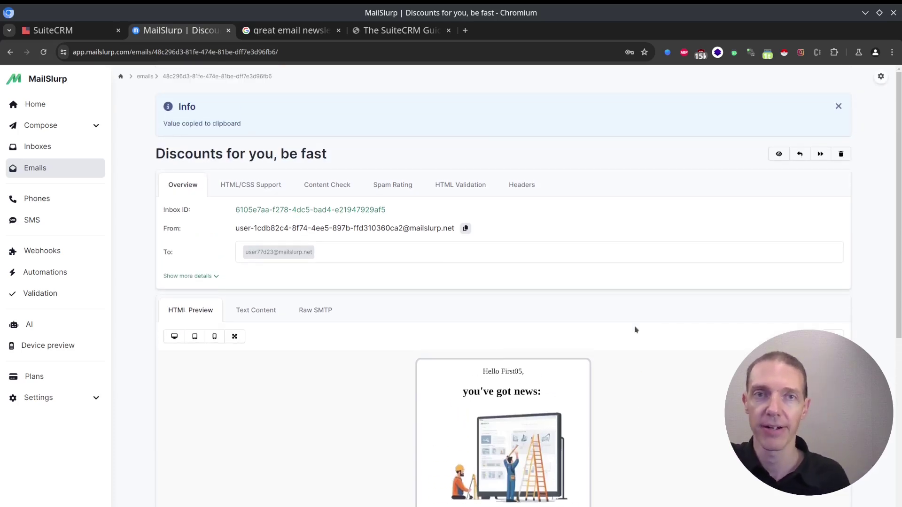
{"action": "scroll", "coordinate": [635, 330], "scroll_direction": "down", "scroll_amount": 2}
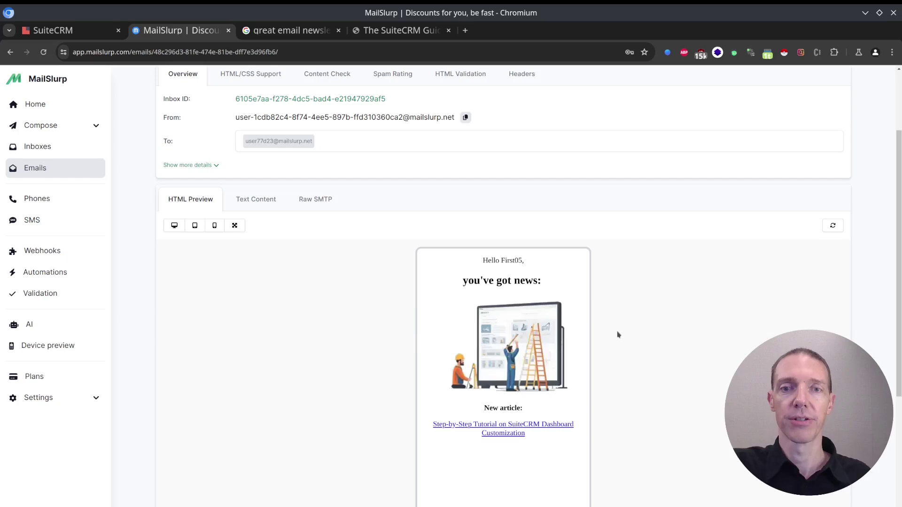